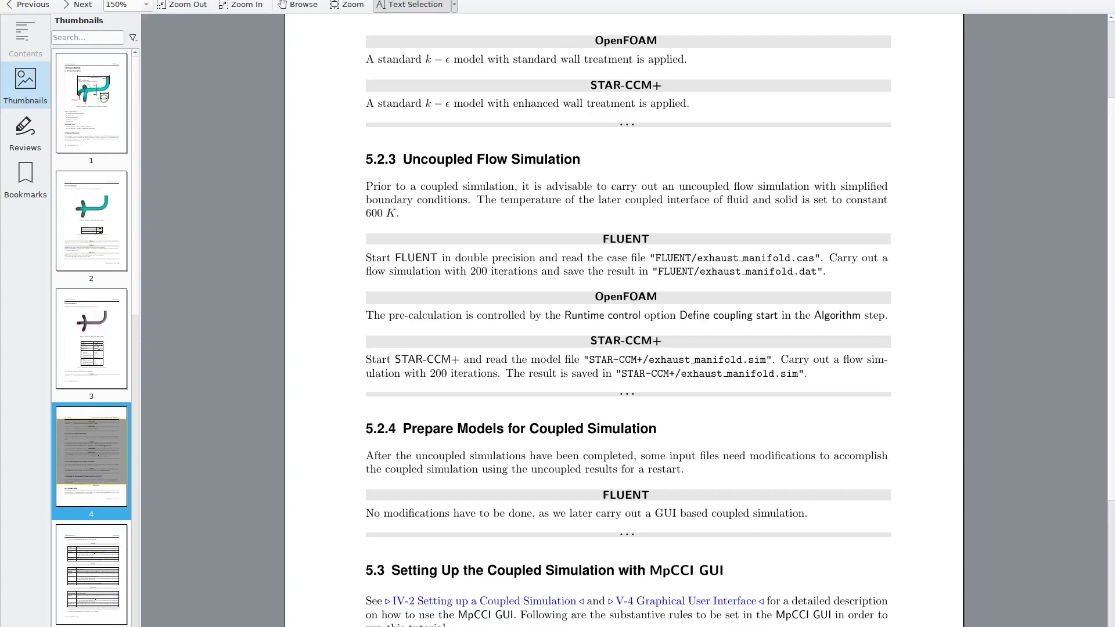
- Switch to Fluent and read the case file exhaust_manifold.cas from the FLUENT folder
{"action": "key", "text": "alt+Tab"}
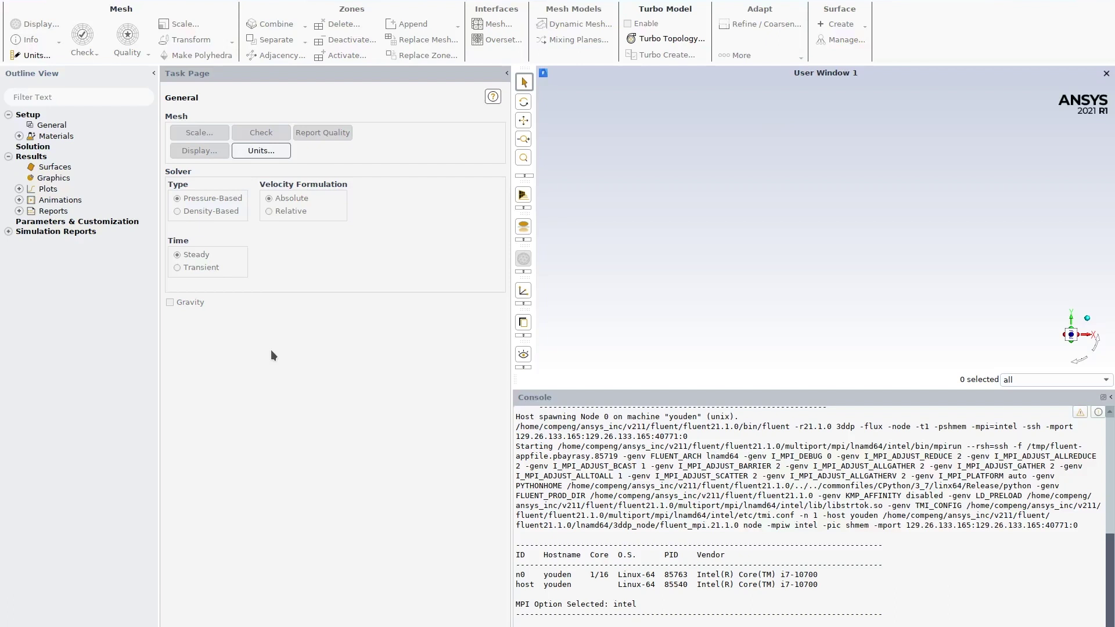
{"action": "left_click", "coordinate": [33, 8]}
{"action": "mouse_move", "coordinate": [34, 8]}
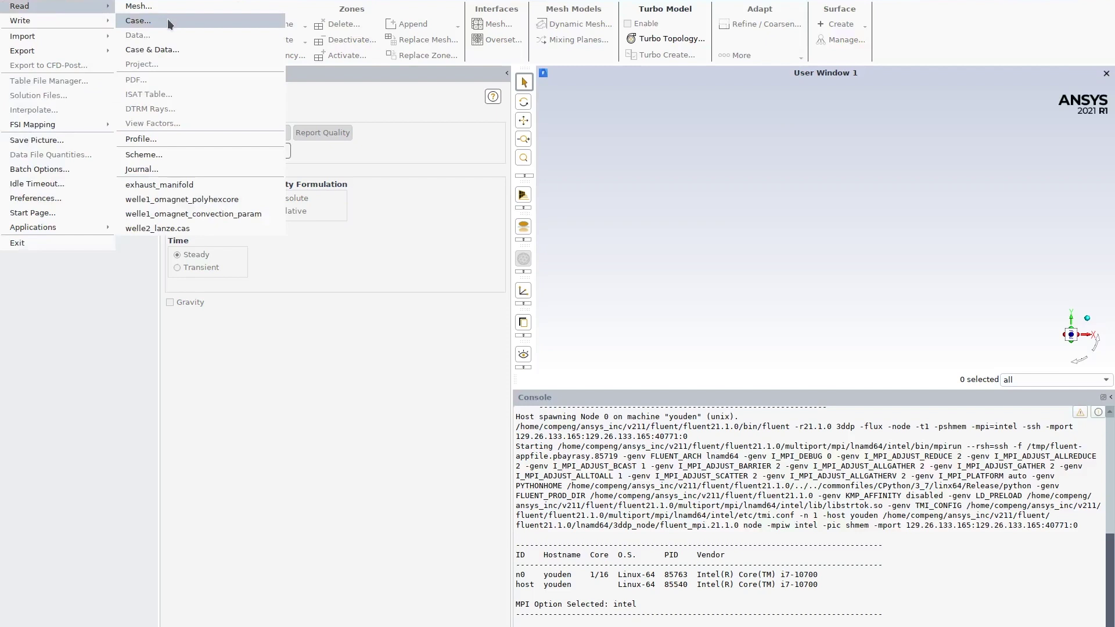
{"action": "left_click", "coordinate": [168, 19]}
{"action": "left_click", "coordinate": [486, 217]}
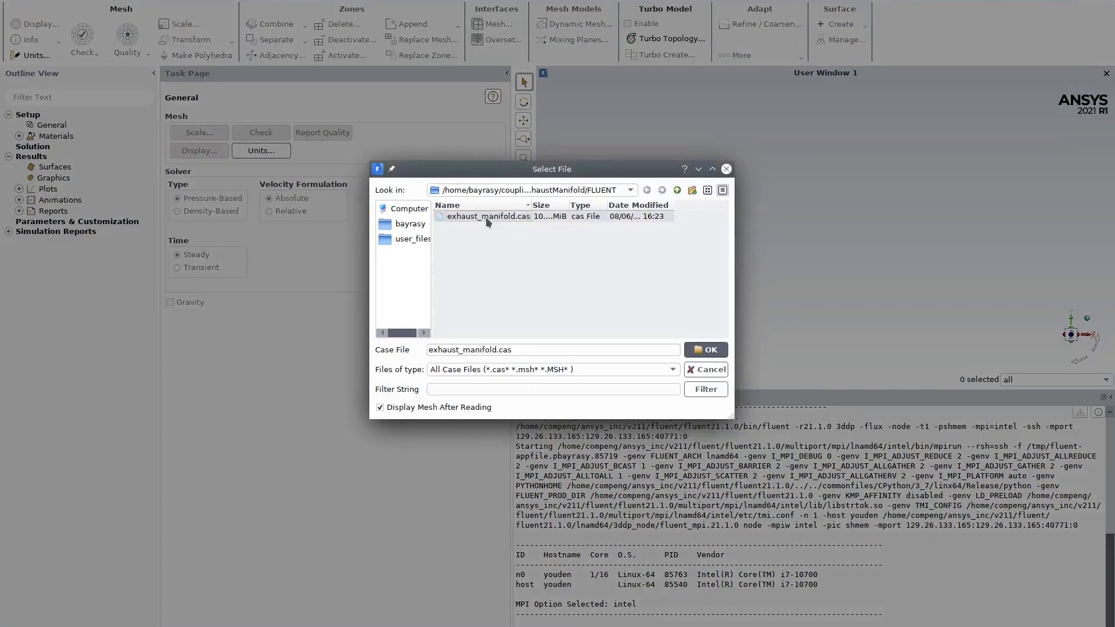
{"action": "left_click", "coordinate": [710, 350]}
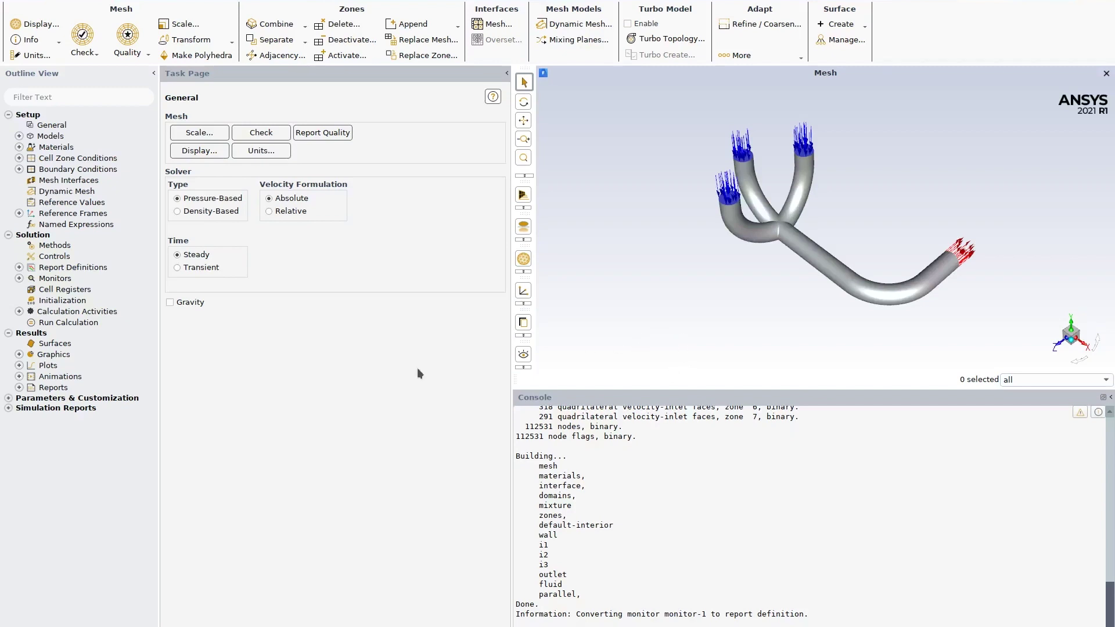
- Initialize the flow solution with standard initialization and run the calculation for 200 iterations
{"action": "left_click", "coordinate": [63, 300]}
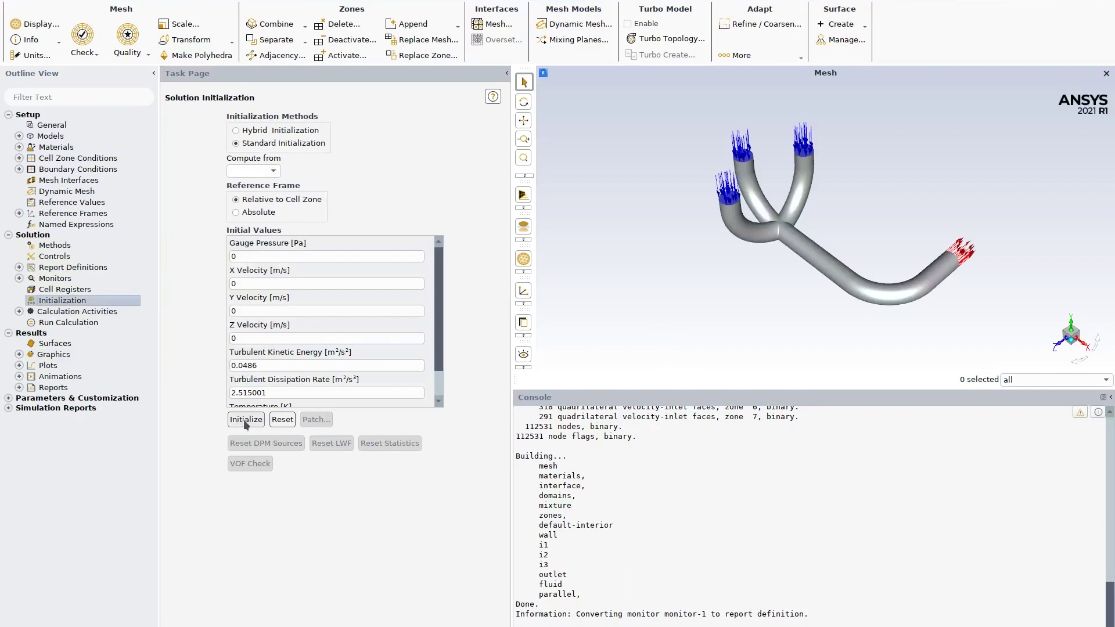
{"action": "left_click", "coordinate": [245, 424]}
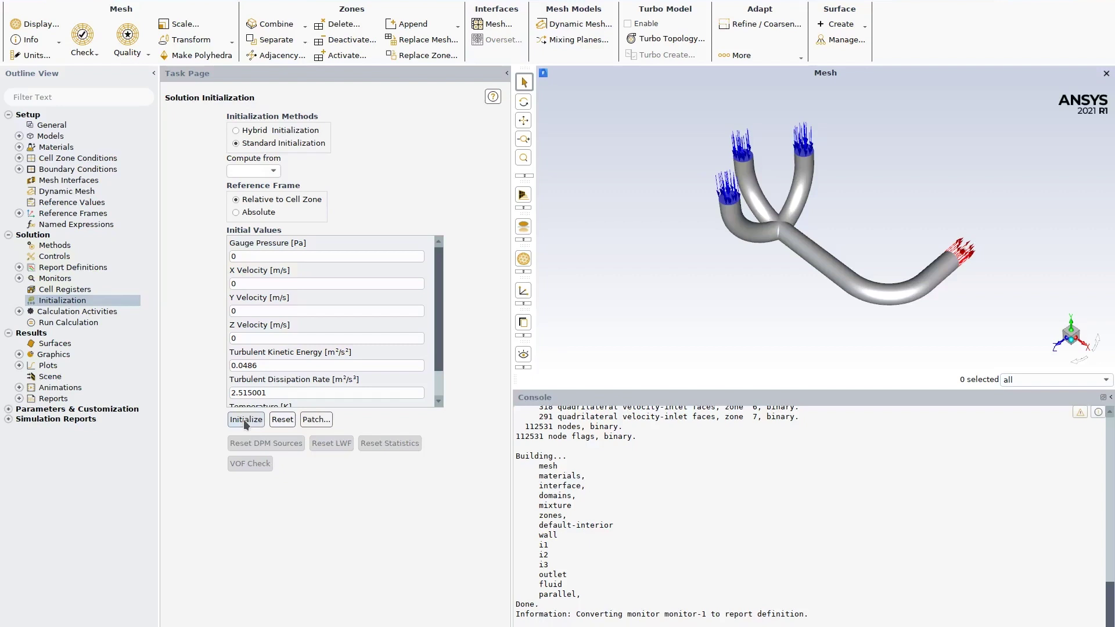
{"action": "left_click", "coordinate": [84, 324]}
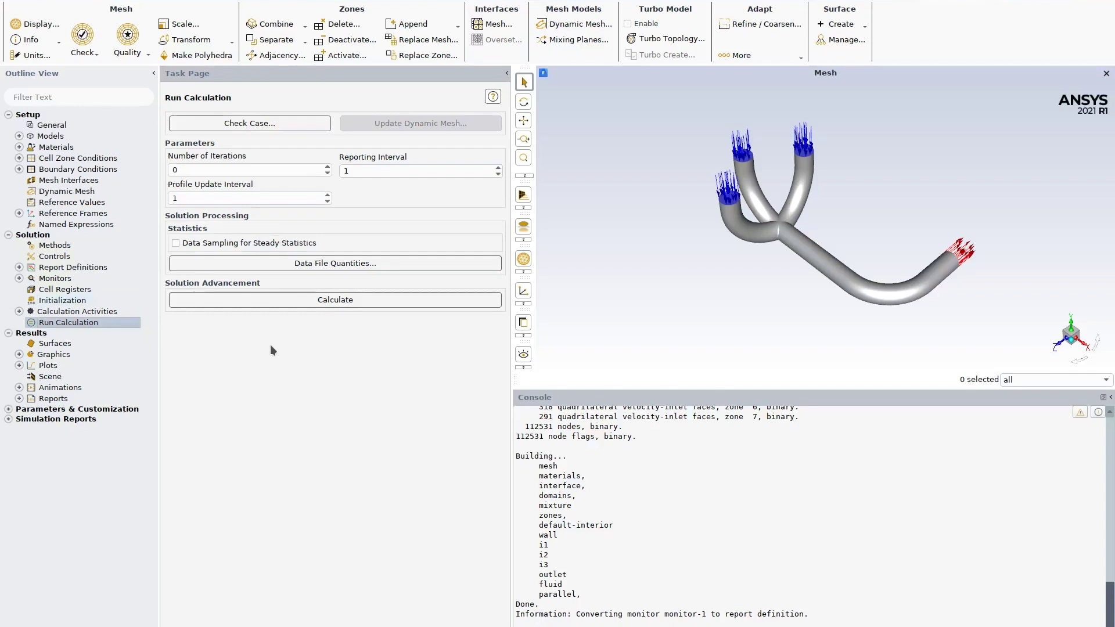
{"action": "double_click", "coordinate": [169, 171]}
{"action": "type", "text": "200"}
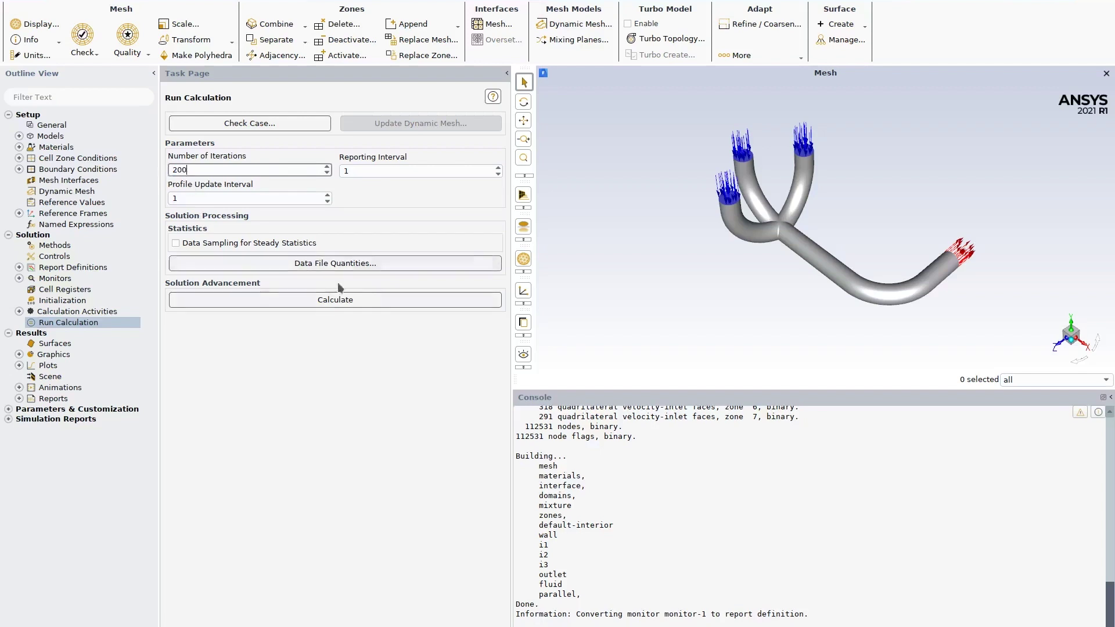
{"action": "left_click", "coordinate": [351, 299]}
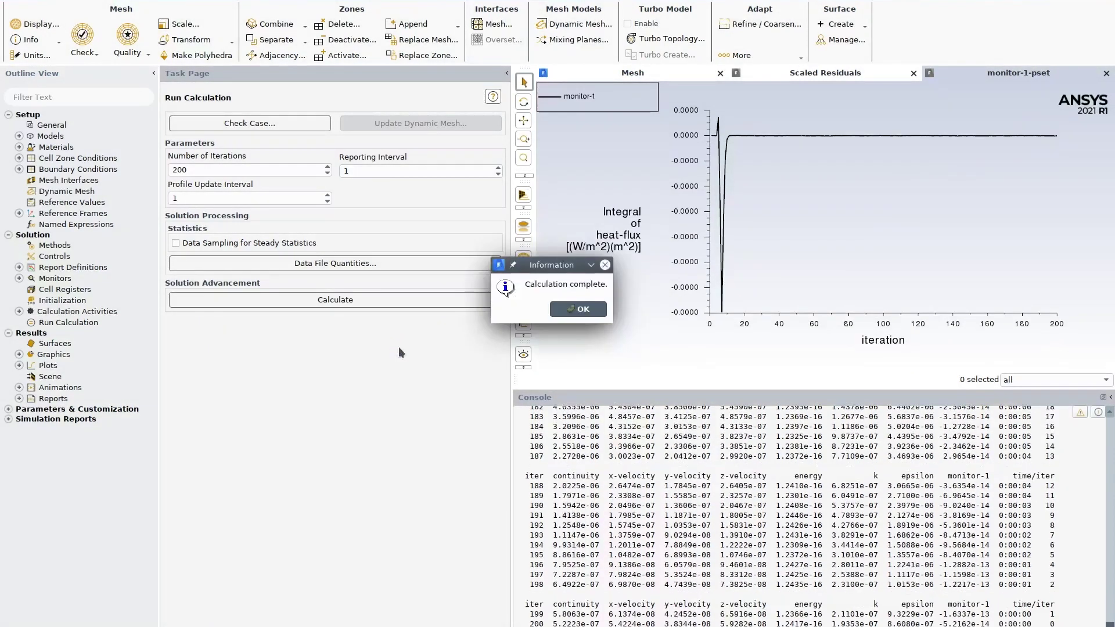
{"action": "left_click", "coordinate": [569, 309]}
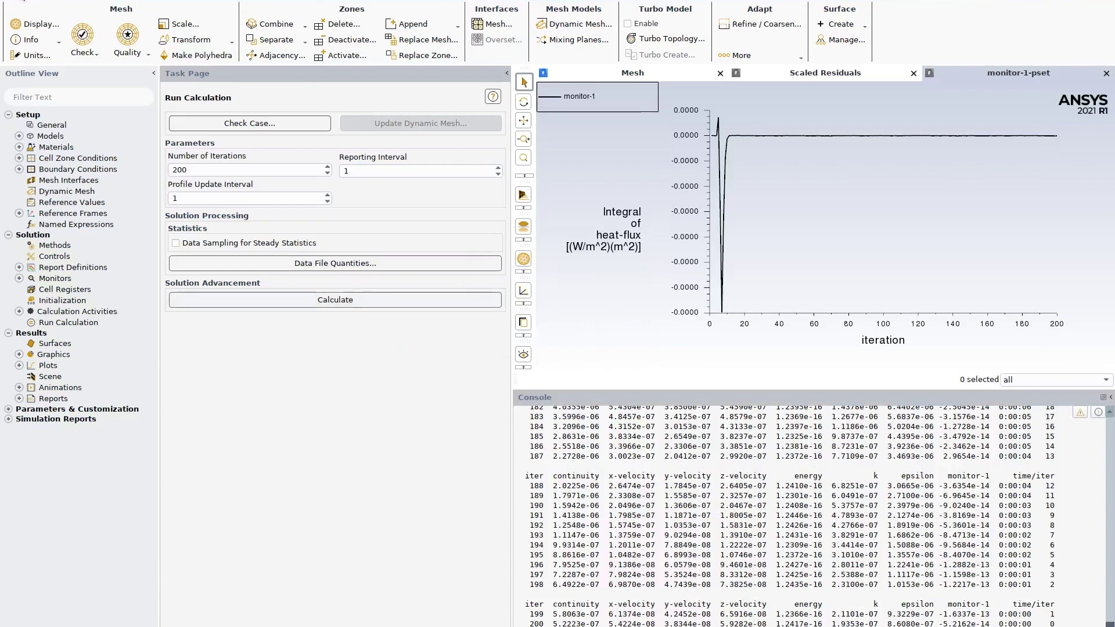
- Write the solution data to exhaust_manifold.dat in the FLUENT folder and exit Fluent
{"action": "left_click", "coordinate": [23, 1]}
{"action": "mouse_move", "coordinate": [33, 22]}
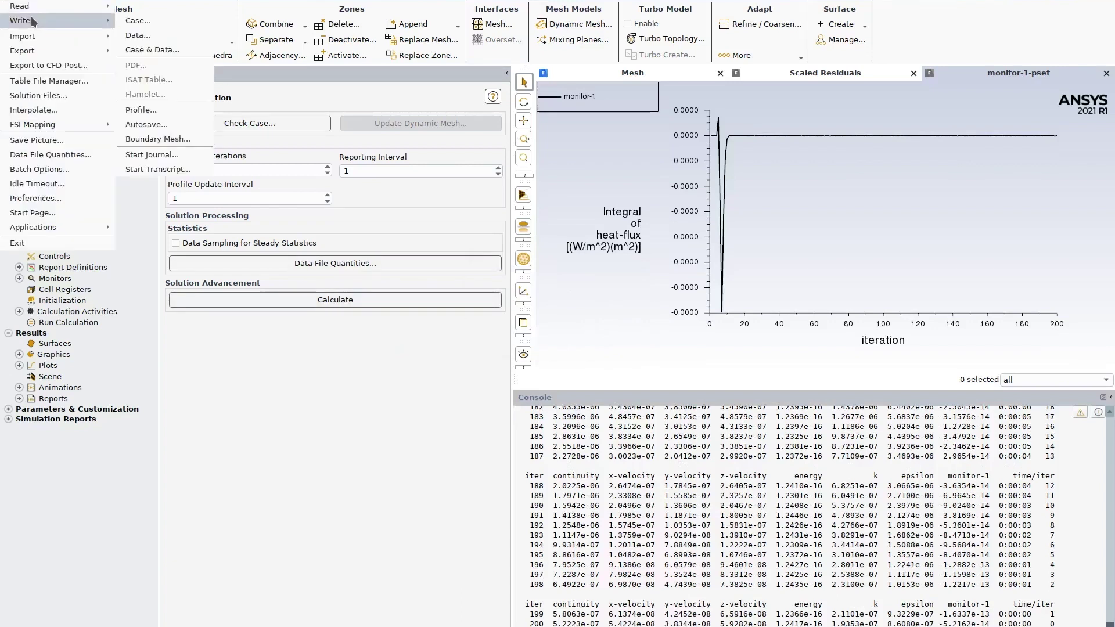
{"action": "left_click", "coordinate": [137, 35]}
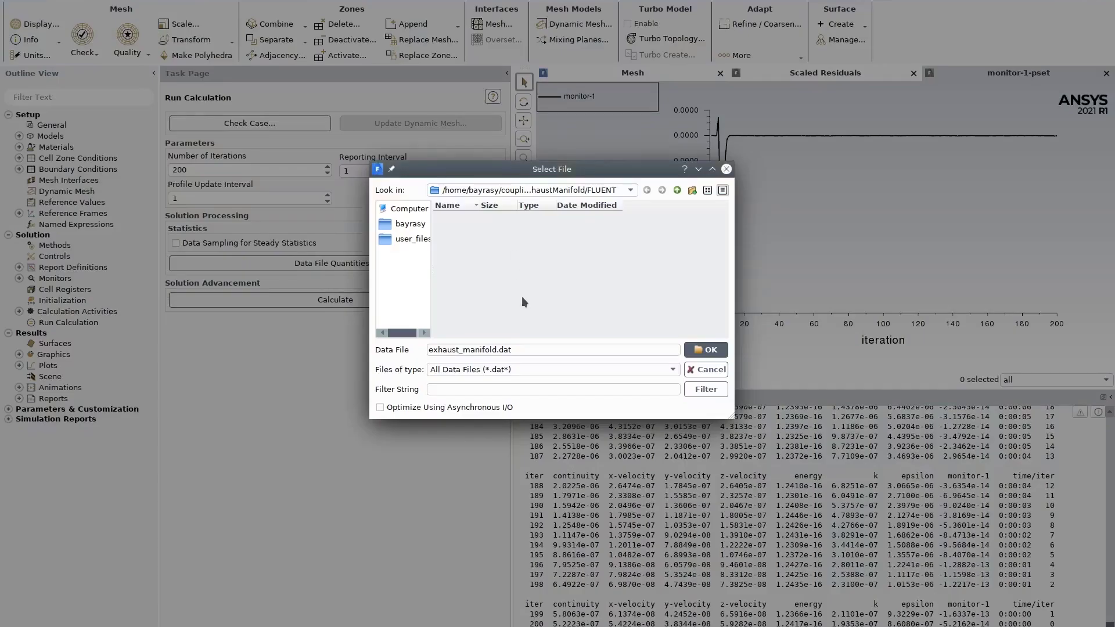
{"action": "left_click", "coordinate": [706, 349]}
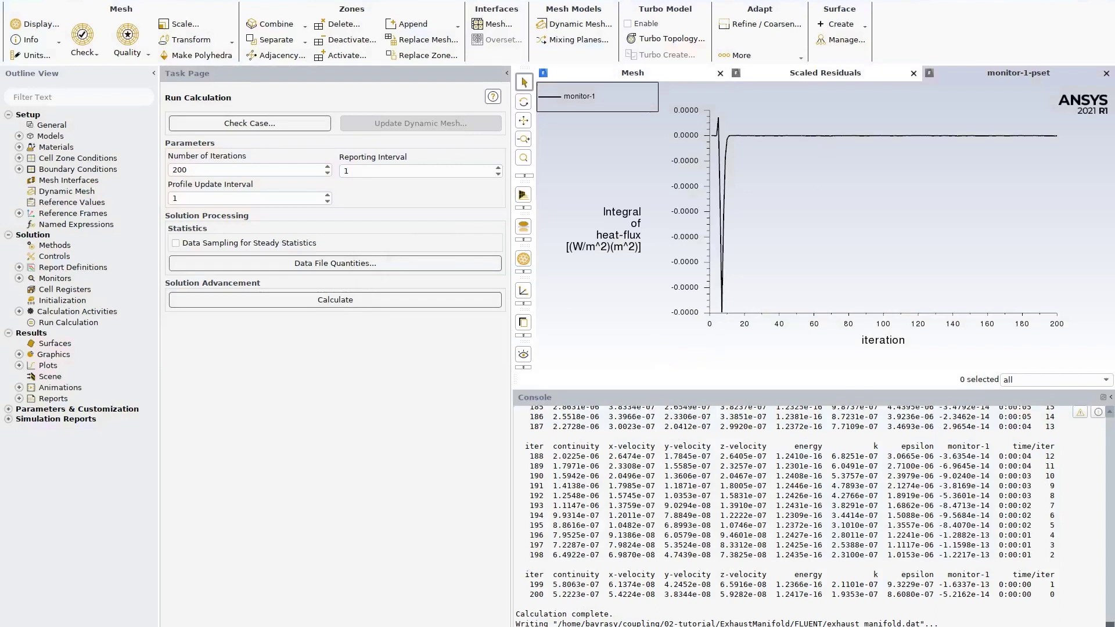
{"action": "key", "text": "alt+F4"}
{"action": "left_click", "coordinate": [573, 312]}
{"action": "left_click", "coordinate": [562, 312]}
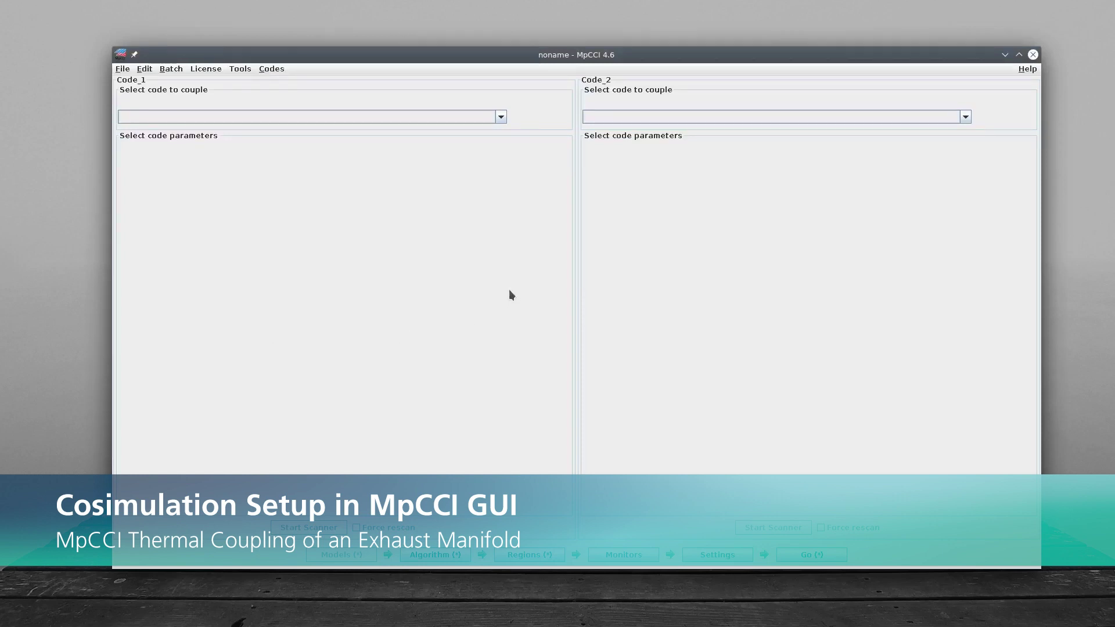
- Choose Abaqus as the first code to couple in MpCCI and set its release to 2021
{"action": "left_click", "coordinate": [501, 117]}
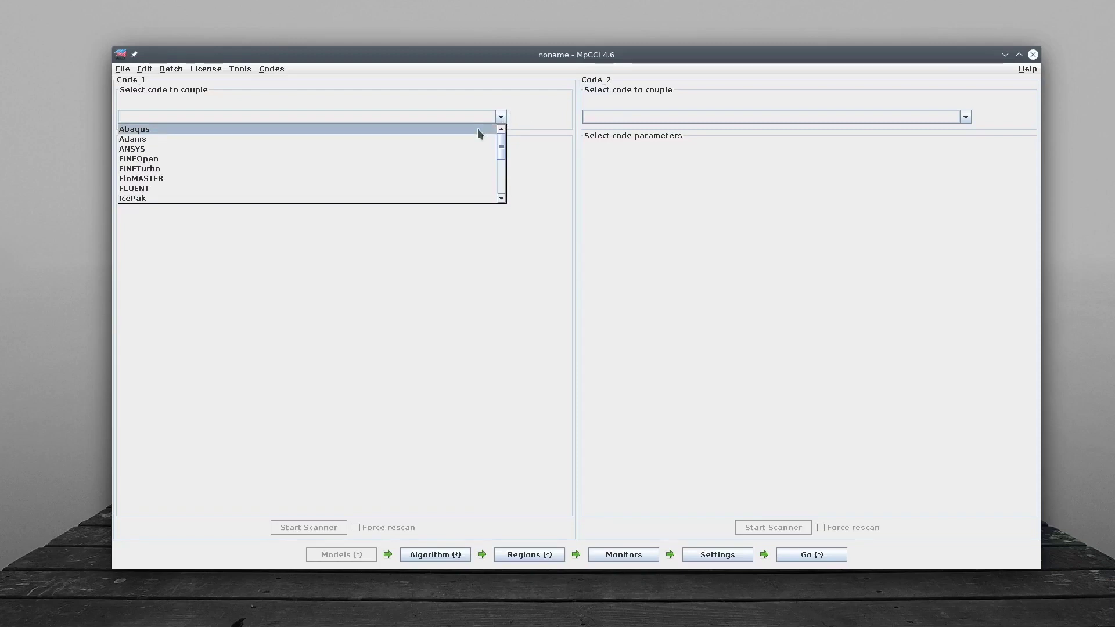
{"action": "left_click", "coordinate": [478, 130]}
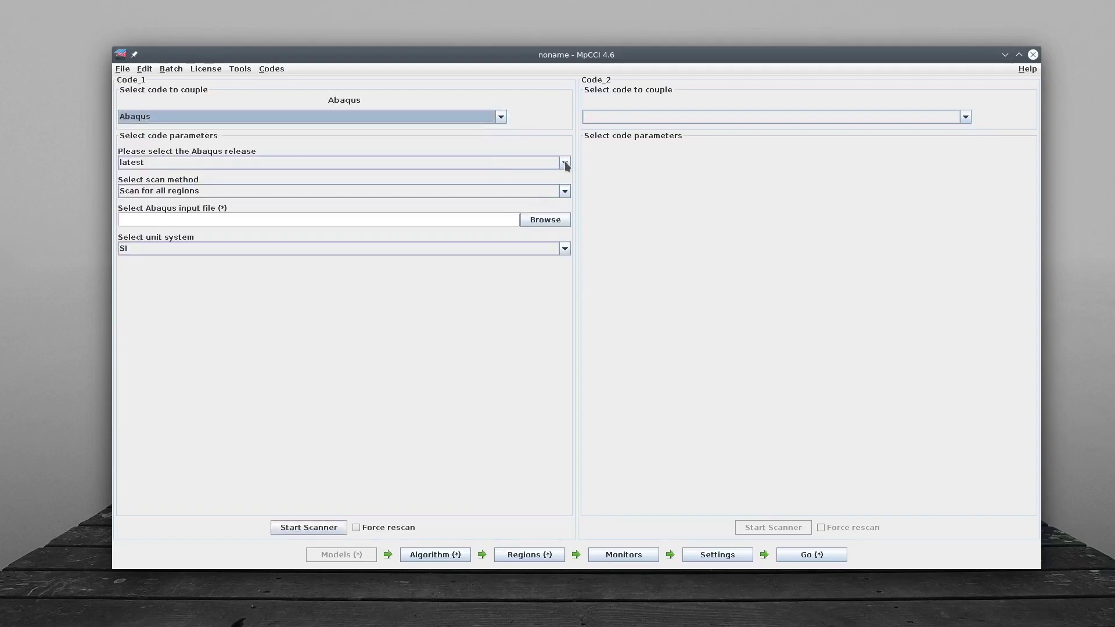
{"action": "left_click", "coordinate": [565, 164]}
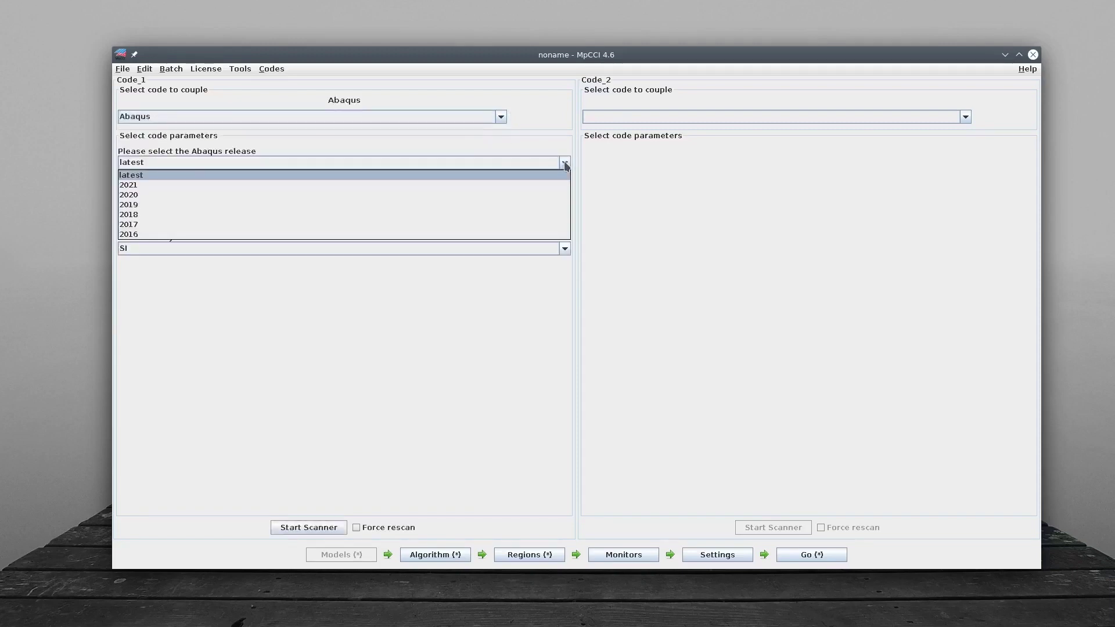
{"action": "left_click", "coordinate": [527, 185]}
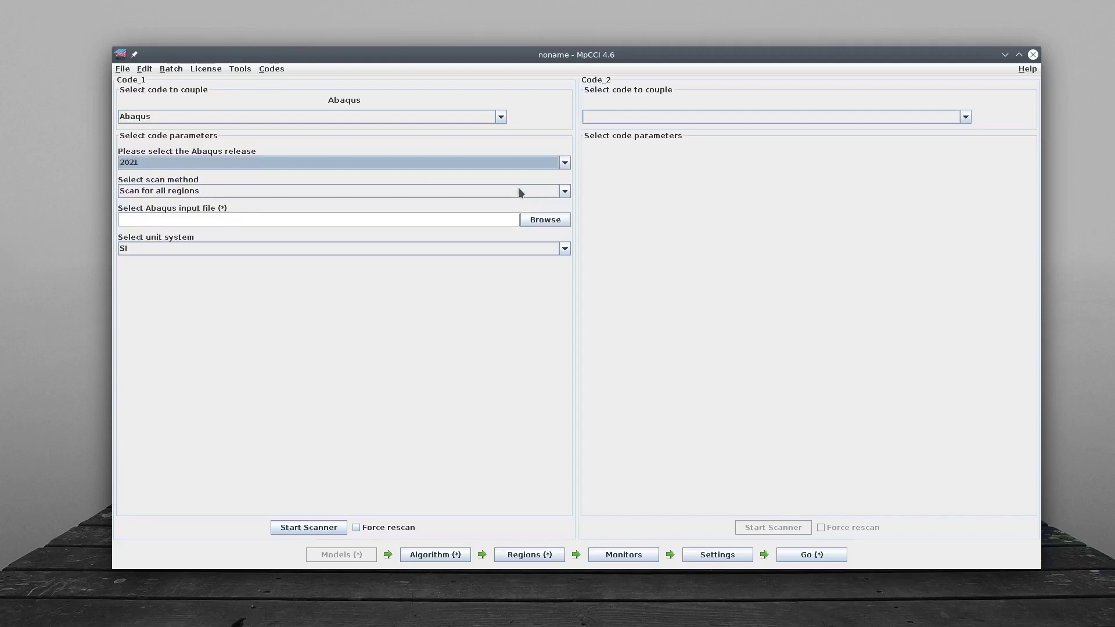
- Load exhaust_manifold.inp from the Abaqus folder as the Abaqus input file
{"action": "left_click", "coordinate": [545, 221]}
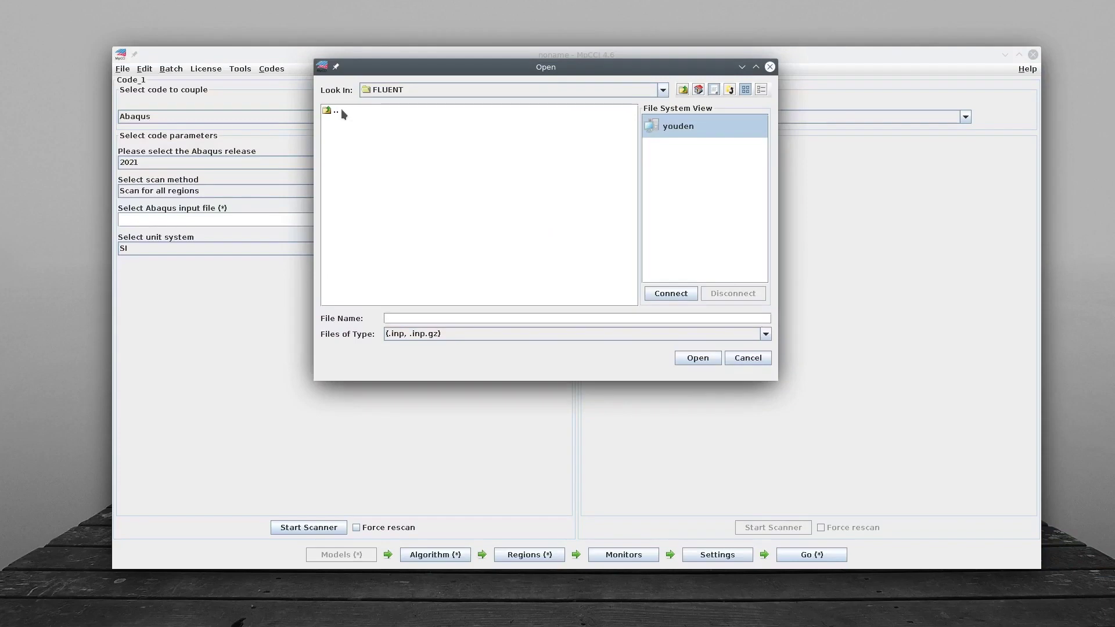
{"action": "double_click", "coordinate": [337, 111]}
{"action": "double_click", "coordinate": [351, 121]}
{"action": "left_click", "coordinate": [401, 123]}
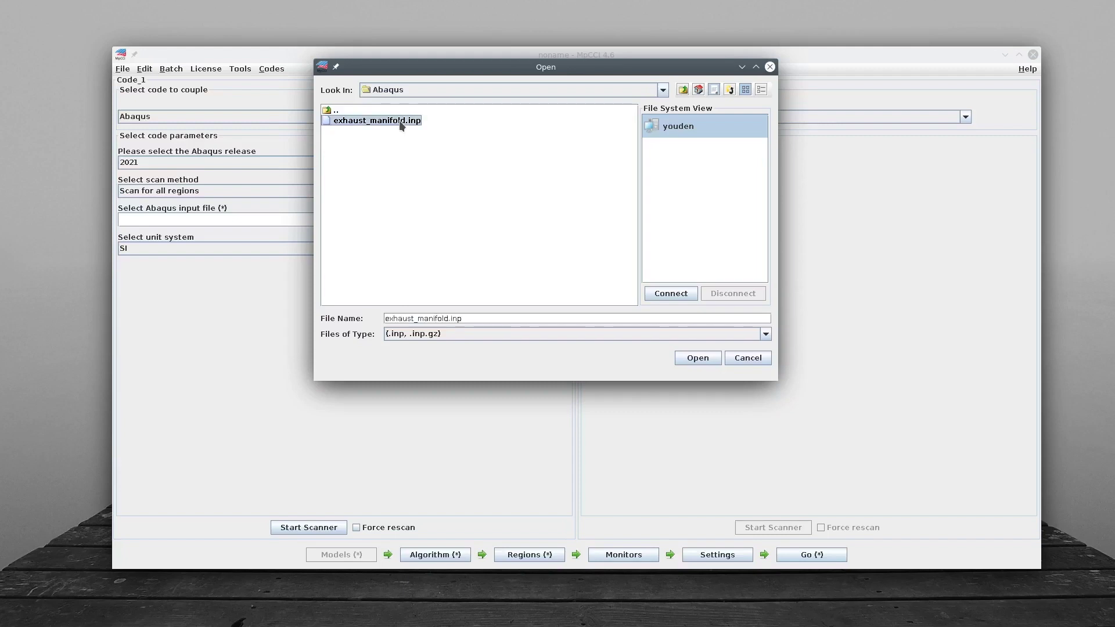
{"action": "left_click", "coordinate": [699, 360]}
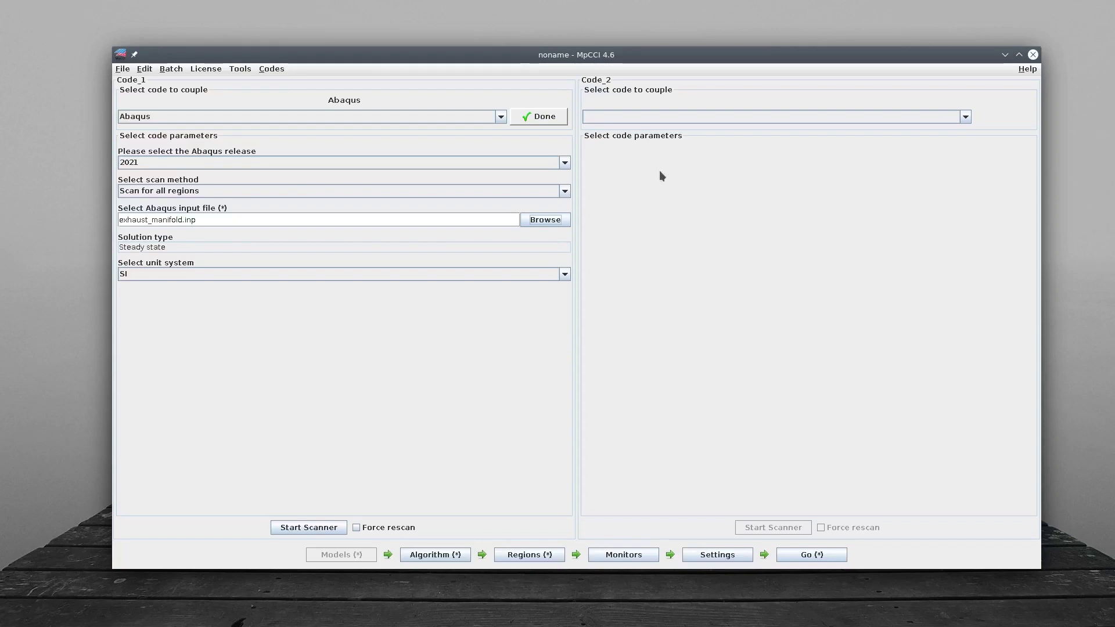
- Choose FLUENT as the second code to couple and set its release to 21.1.0
{"action": "left_click", "coordinate": [643, 118]}
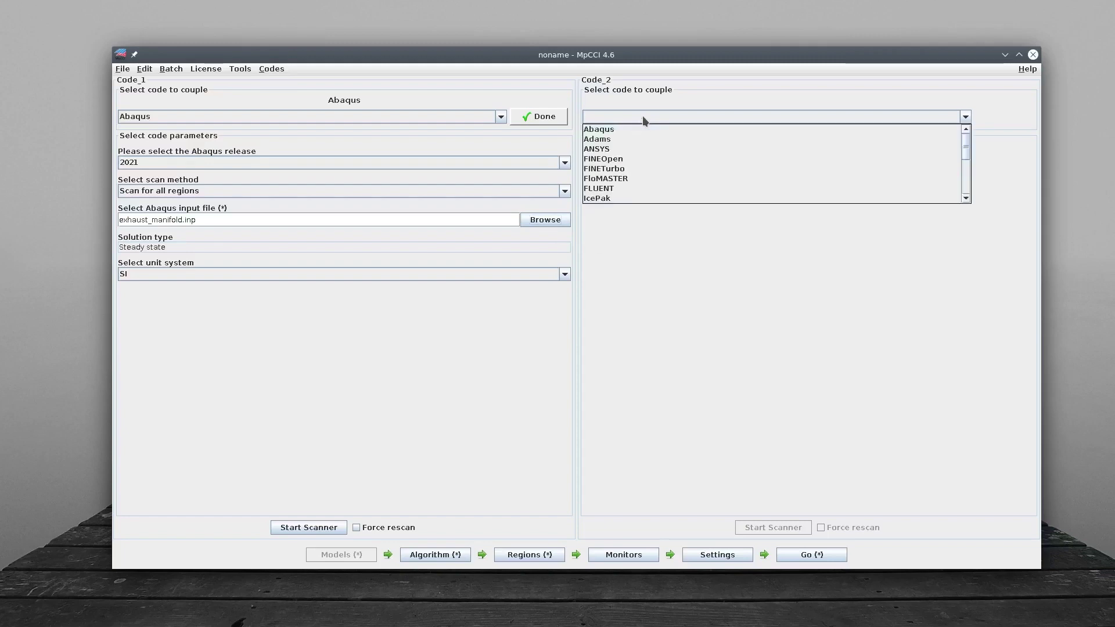
{"action": "left_click", "coordinate": [614, 189]}
{"action": "left_click", "coordinate": [846, 191]}
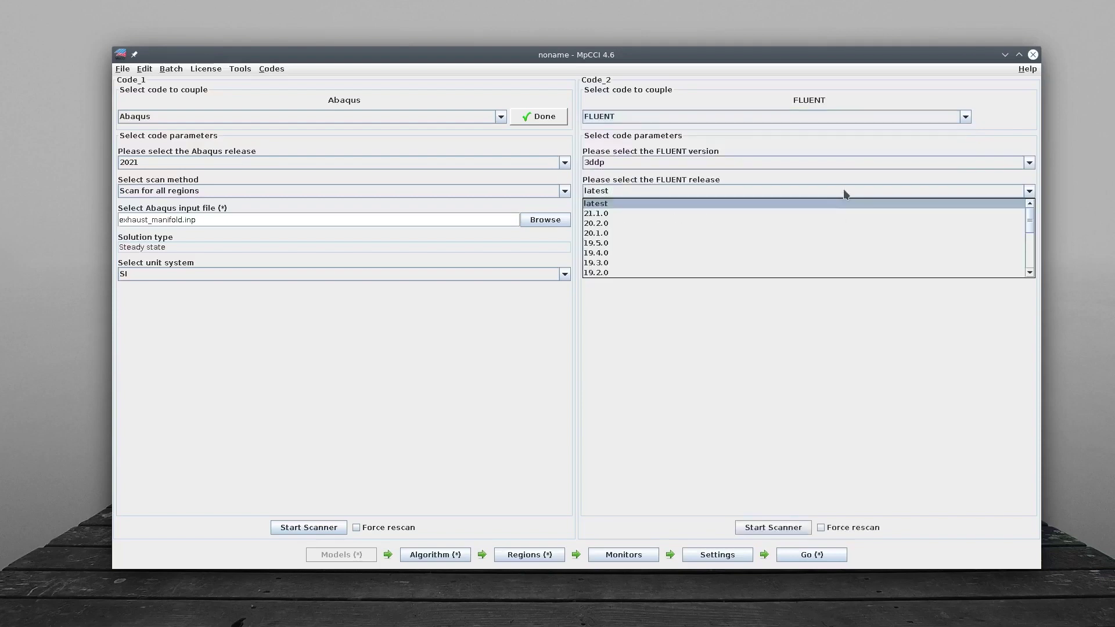
{"action": "left_click", "coordinate": [612, 214]}
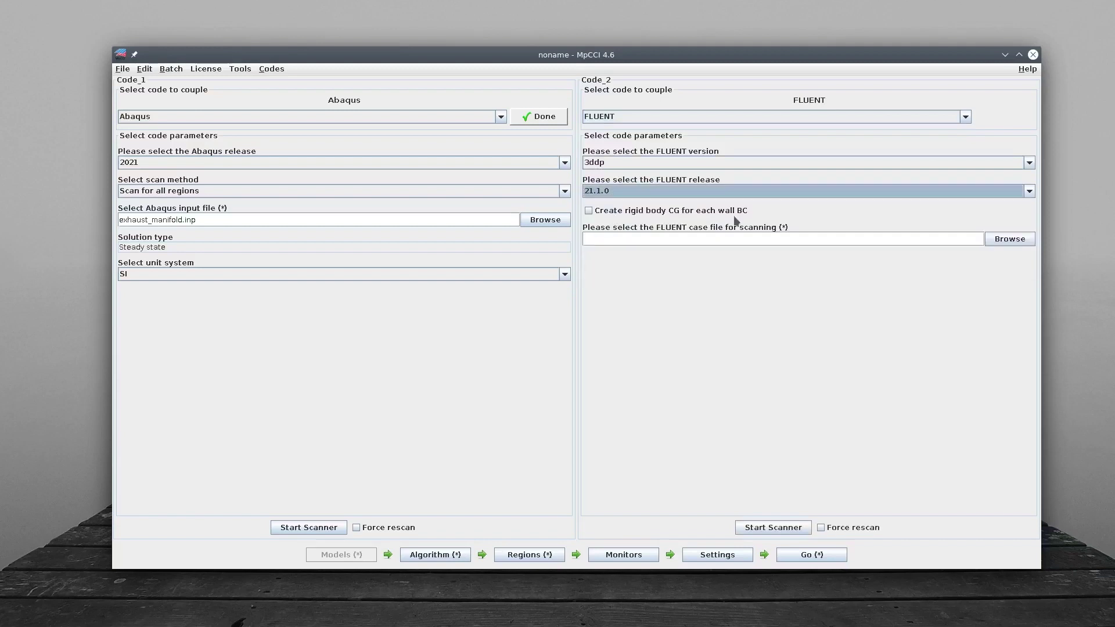
- Load exhaust_manifold.cas from the FLUENT folder as the FLUENT case file for scanning
{"action": "left_click", "coordinate": [1005, 238]}
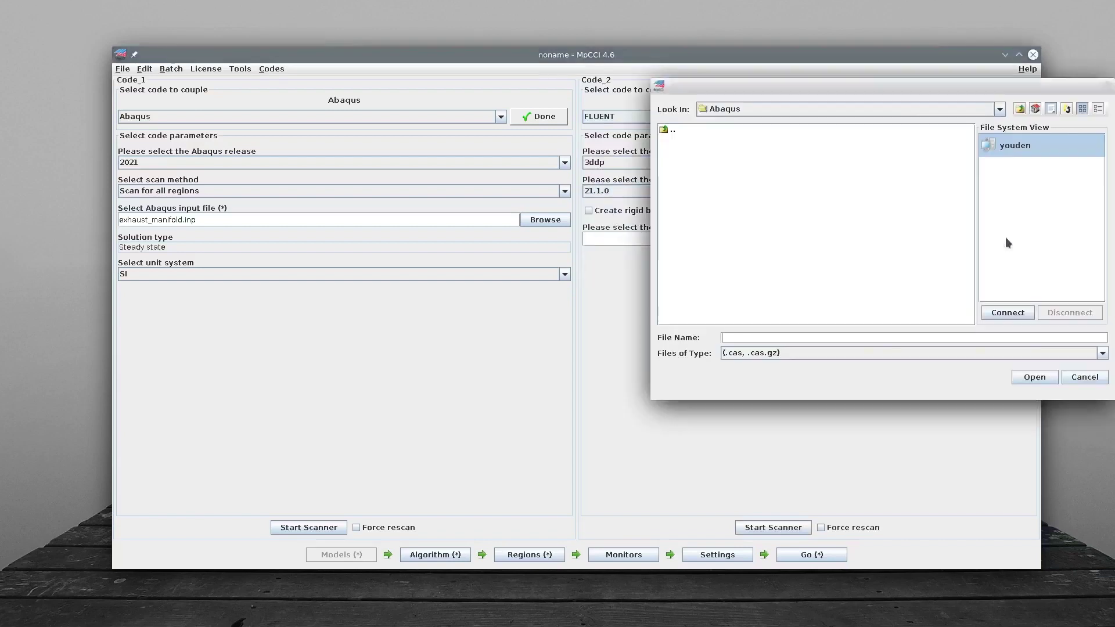
{"action": "double_click", "coordinate": [675, 130]}
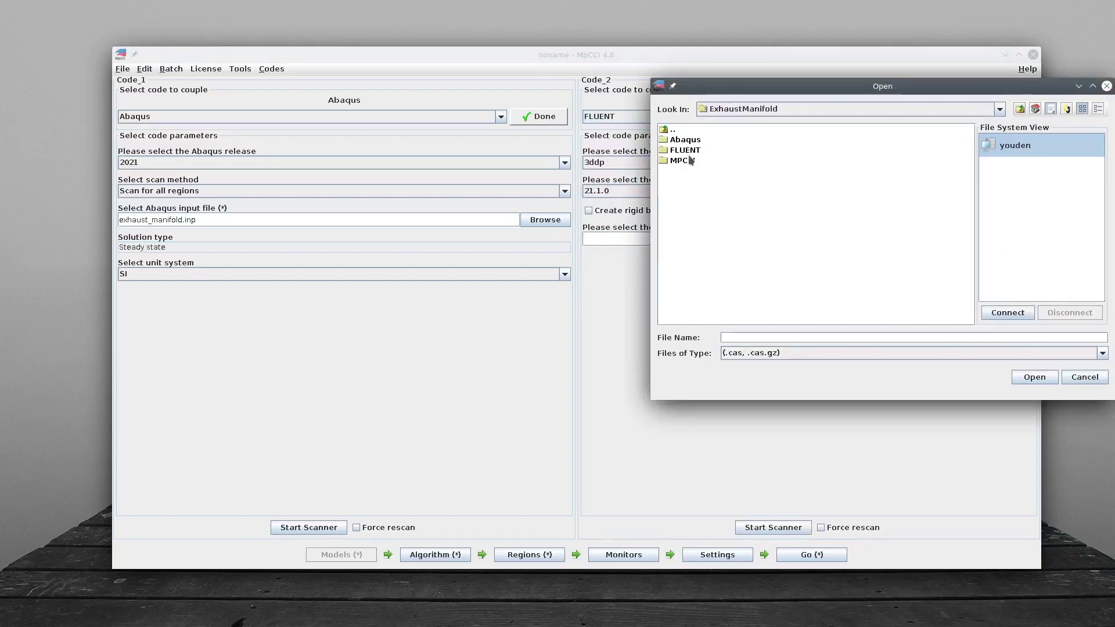
{"action": "double_click", "coordinate": [691, 149]}
{"action": "left_click", "coordinate": [726, 142]}
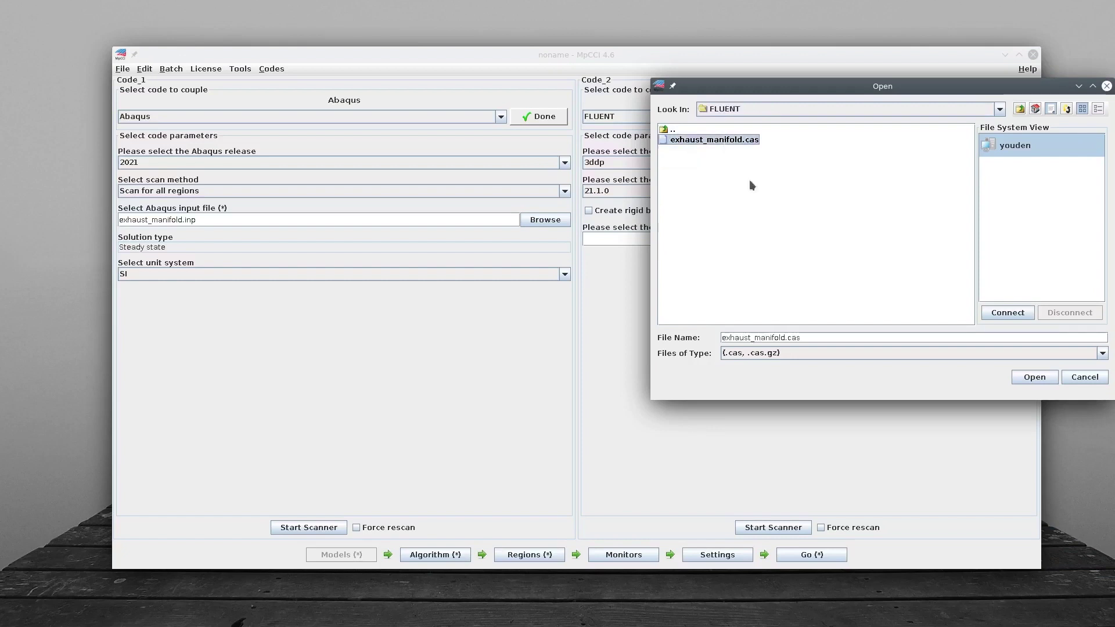
{"action": "left_click", "coordinate": [1025, 378]}
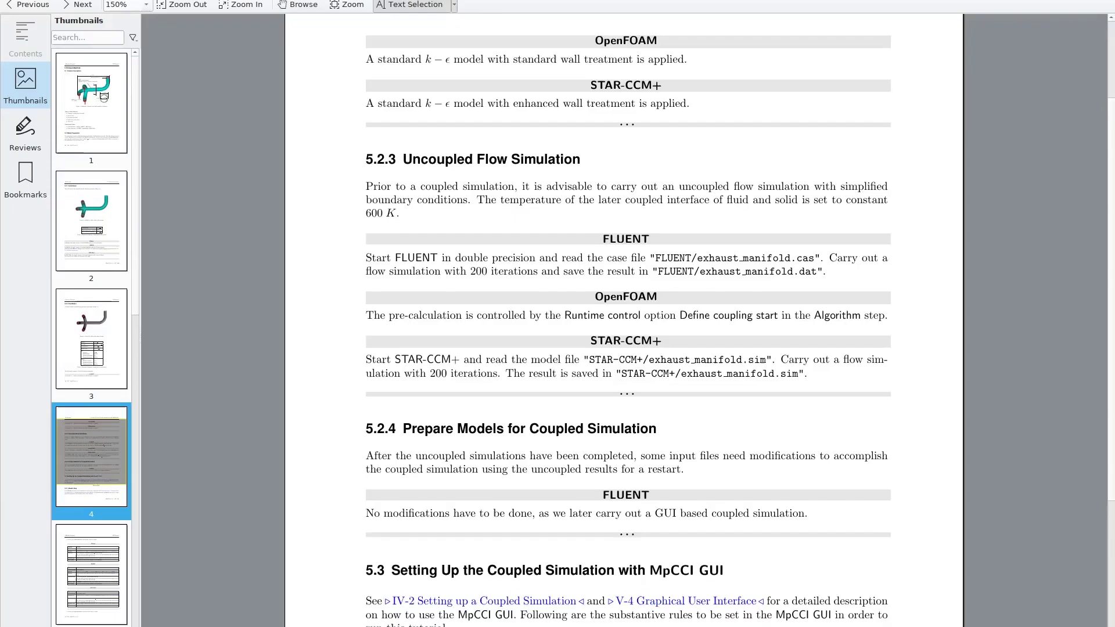
- Check the algorithm settings in the tutorial PDF, switch to MpCCI's Algorithm step and set the algorithm type to Parallel
{"action": "scroll", "coordinate": [465, 437], "scroll_direction": "down", "scroll_amount": 20}
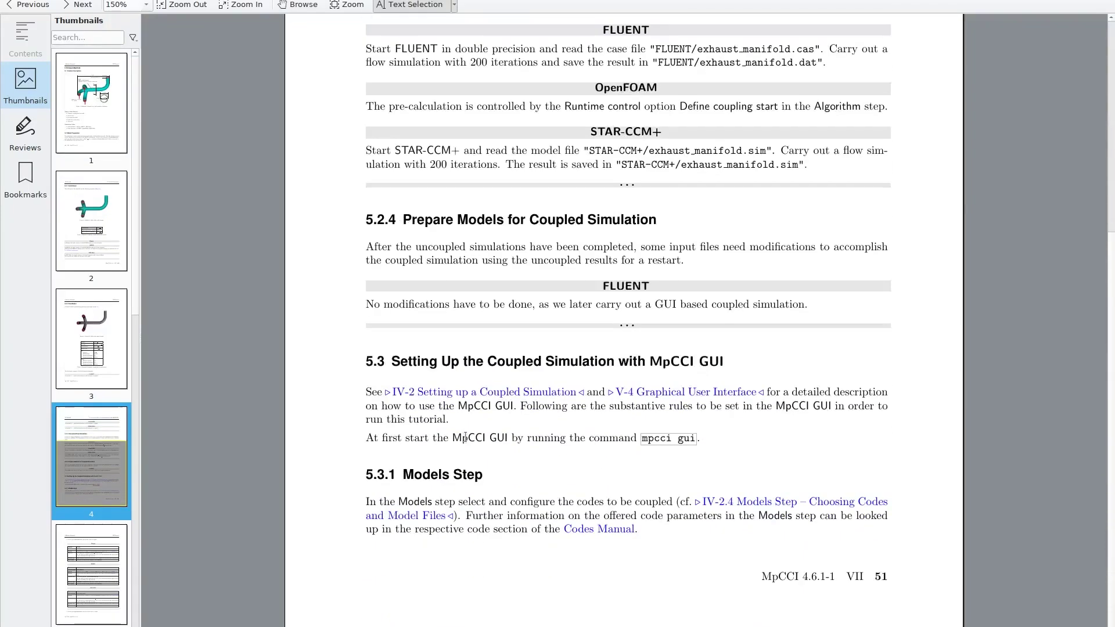
{"action": "scroll", "coordinate": [466, 437], "scroll_direction": "down", "scroll_amount": 10}
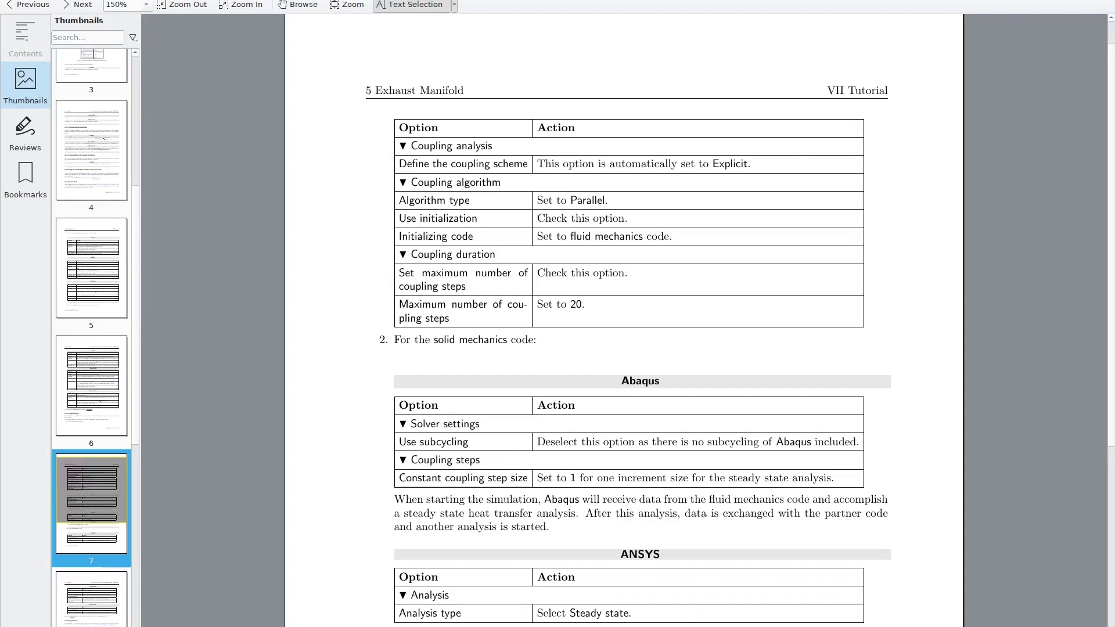
{"action": "key", "text": "alt+Tab"}
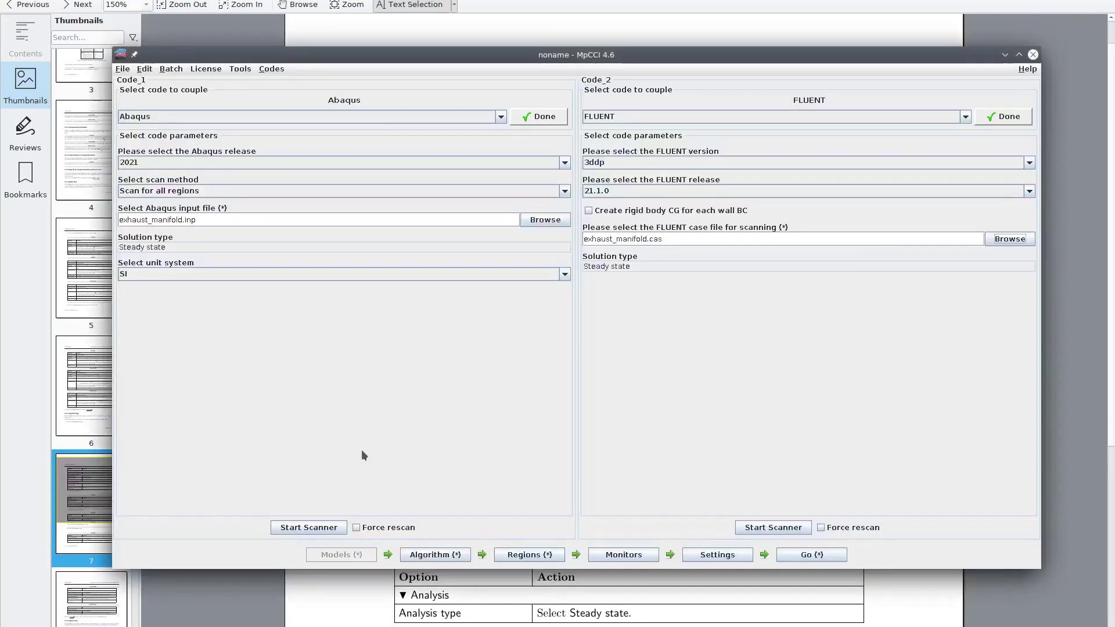
{"action": "left_click", "coordinate": [454, 559]}
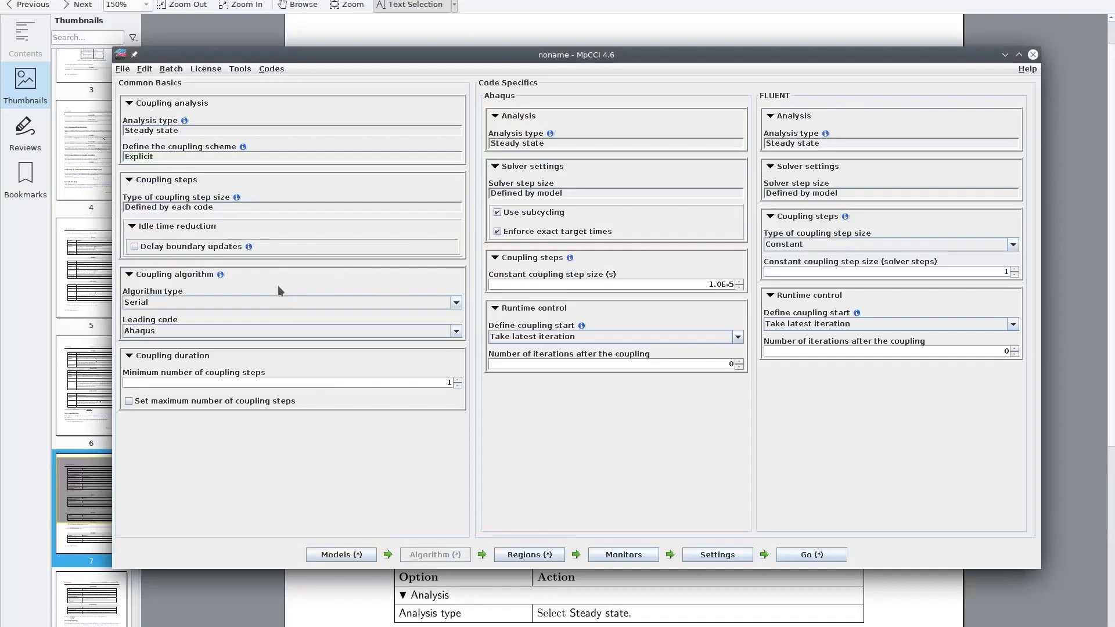
{"action": "left_click", "coordinate": [198, 302]}
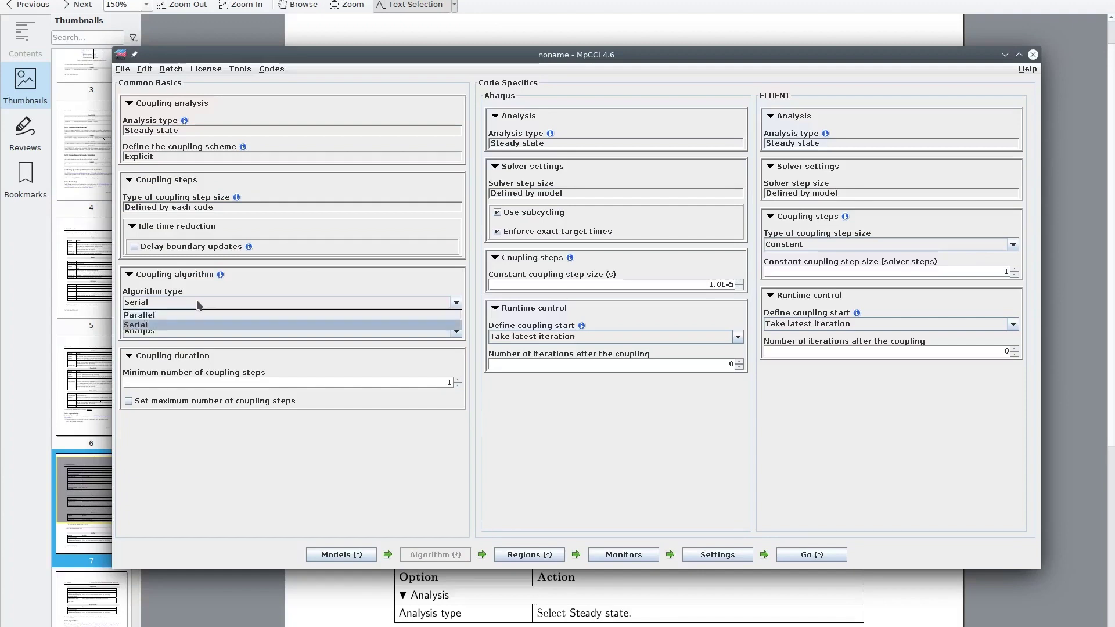
{"action": "left_click", "coordinate": [163, 317]}
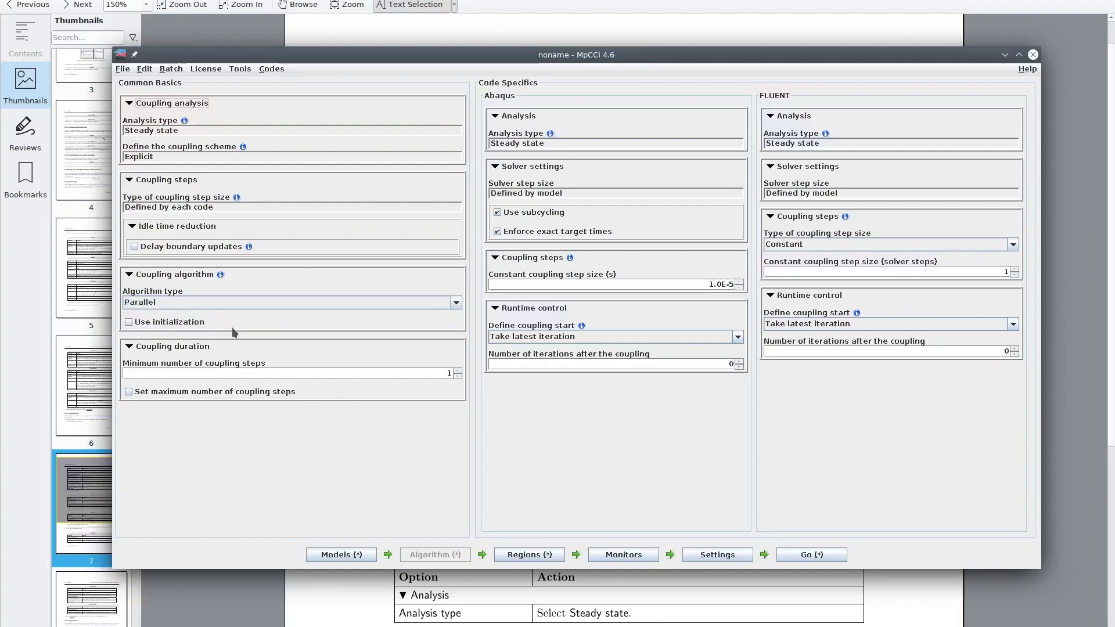
- Enable initialization for the coupling algorithm with FLUENT as the initializing code
{"action": "left_click", "coordinate": [139, 323]}
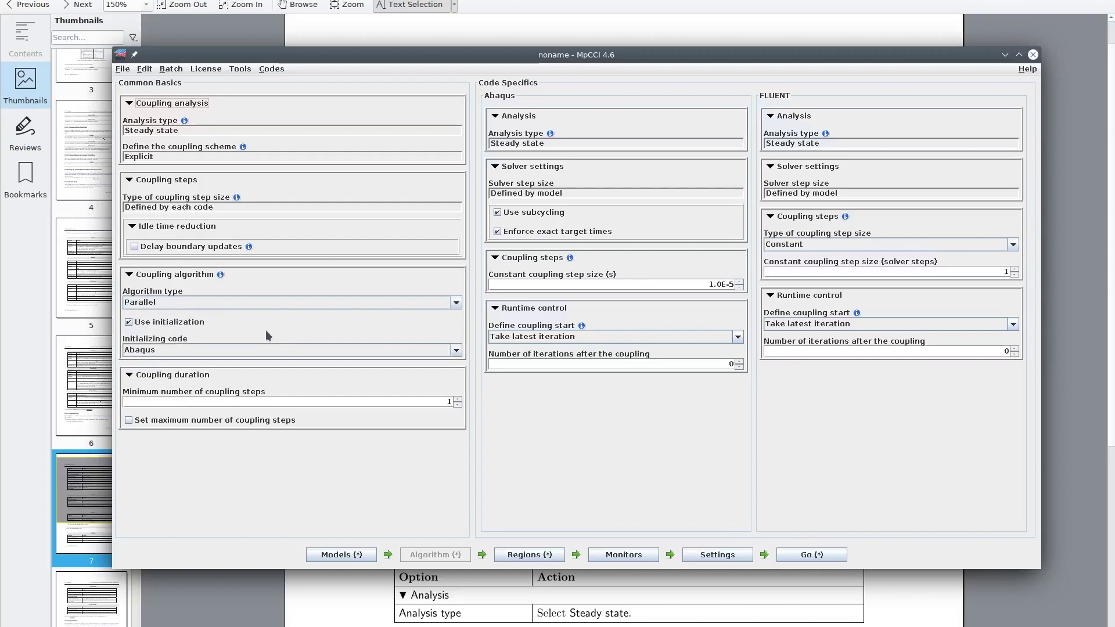
{"action": "left_click", "coordinate": [456, 351]}
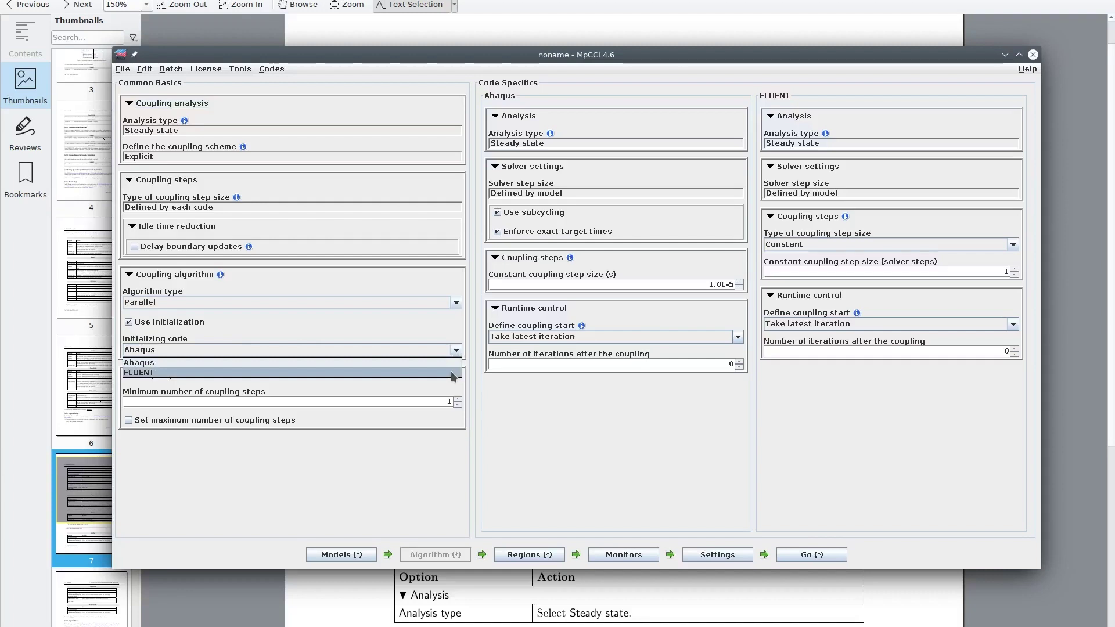
{"action": "left_click", "coordinate": [452, 373]}
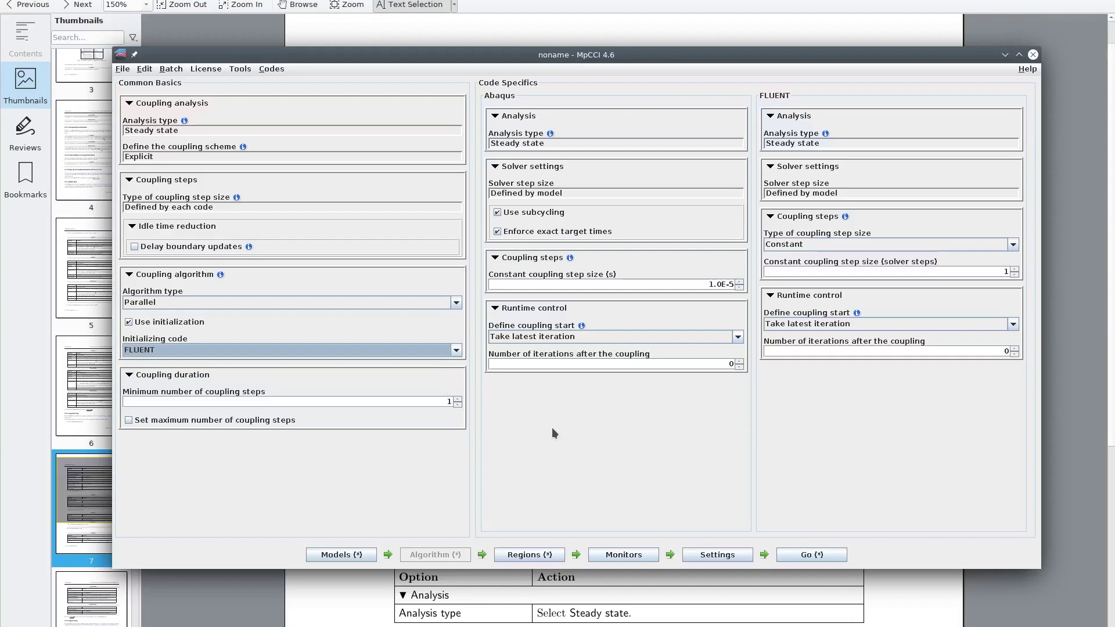
- Limit the coupling duration by setting a maximum of 20 coupling steps
{"action": "left_click", "coordinate": [135, 421]}
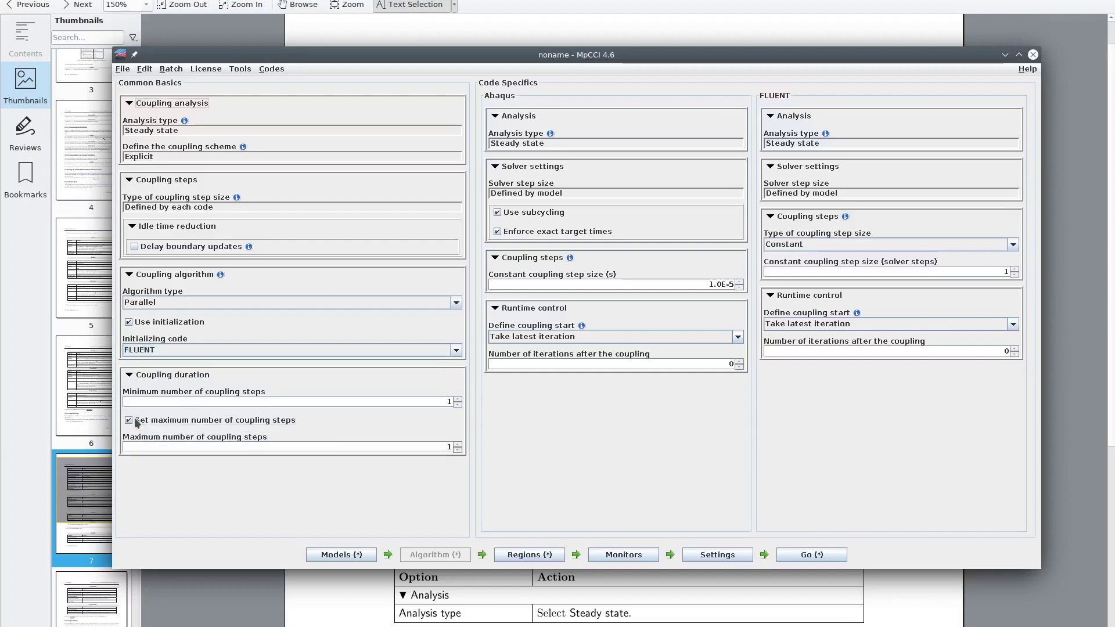
{"action": "left_click", "coordinate": [449, 447]}
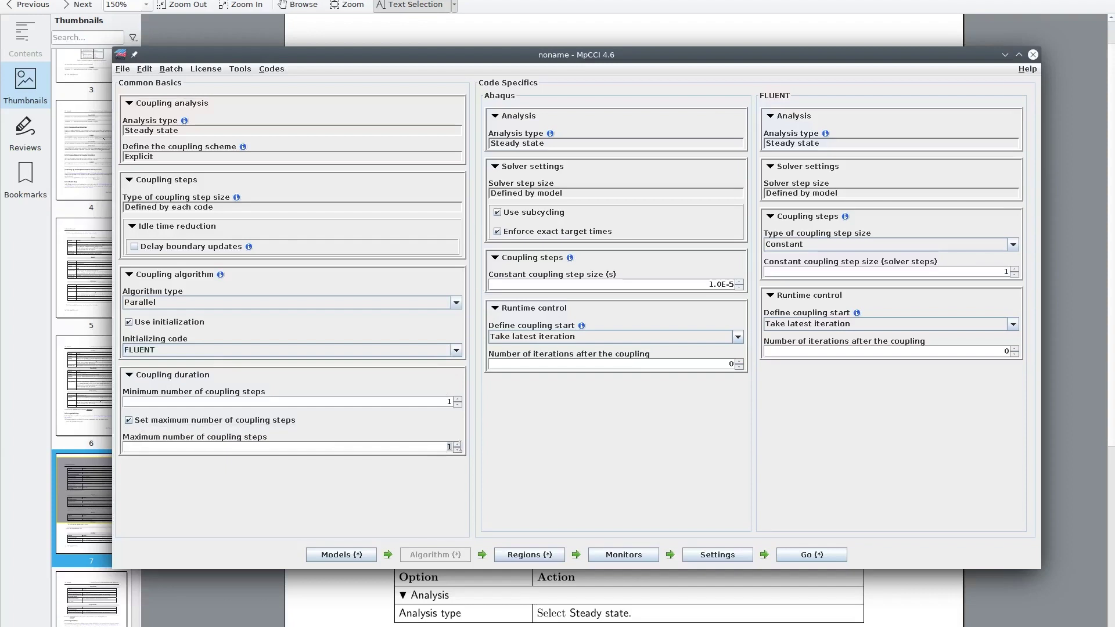
{"action": "left_click", "coordinate": [458, 444]}
- Disable subcycling for Abaqus and set its constant coupling step size to 1 s
{"action": "left_click", "coordinate": [552, 215]}
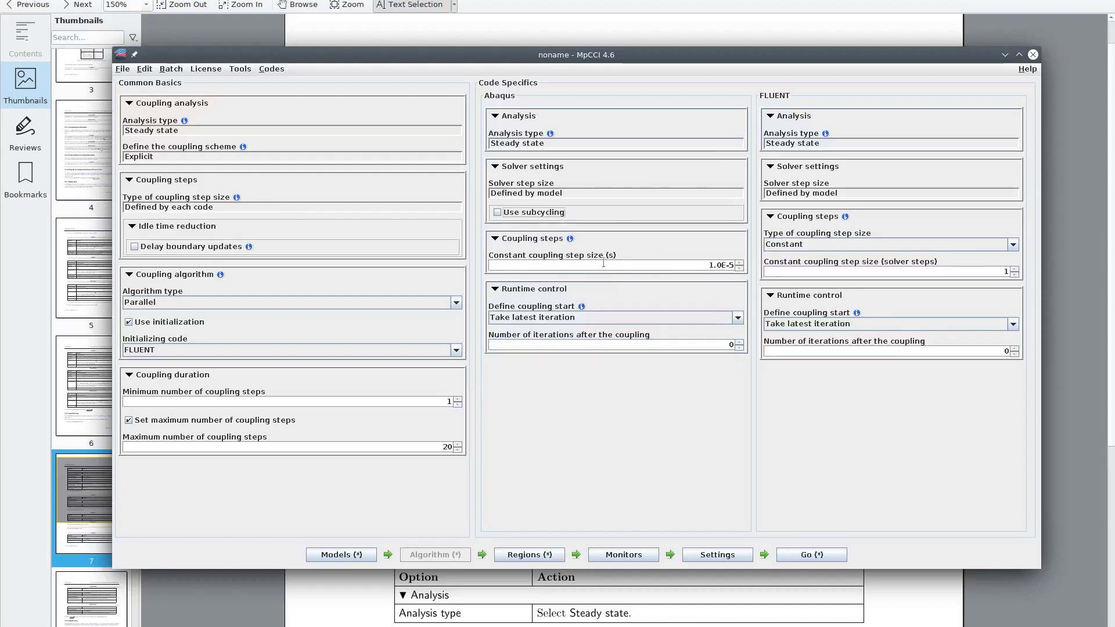
{"action": "left_click_drag", "start_coordinate": [694, 265], "coordinate": [738, 265]}
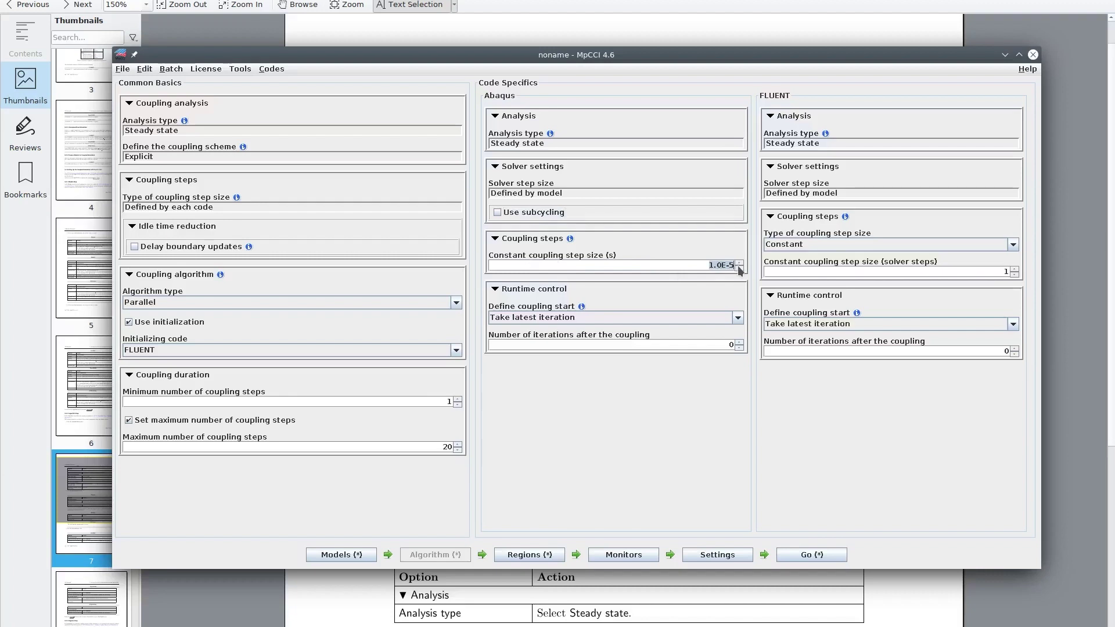
{"action": "type", "text": "1"}
{"action": "left_click", "coordinate": [731, 266]}
{"action": "key", "text": "BackSpace"}
{"action": "type", "text": "1"}
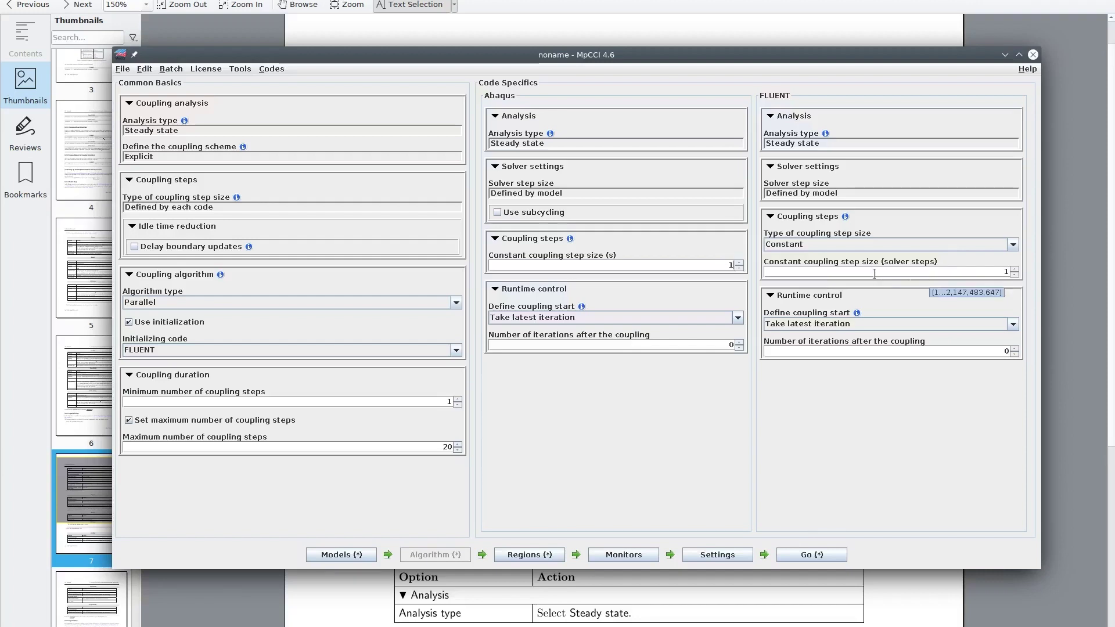
- Set FLUENT's constant coupling step size to 10 solver steps
{"action": "left_click", "coordinate": [999, 271]}
{"action": "left_click_drag", "start_coordinate": [998, 271], "coordinate": [1010, 271]}
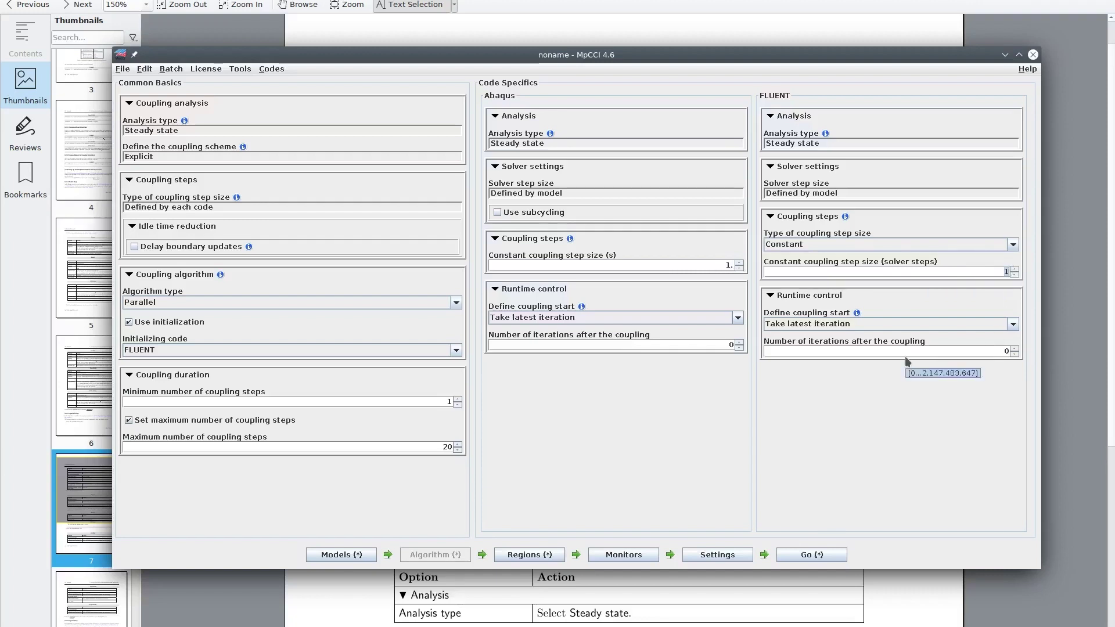
{"action": "type", "text": "10"}
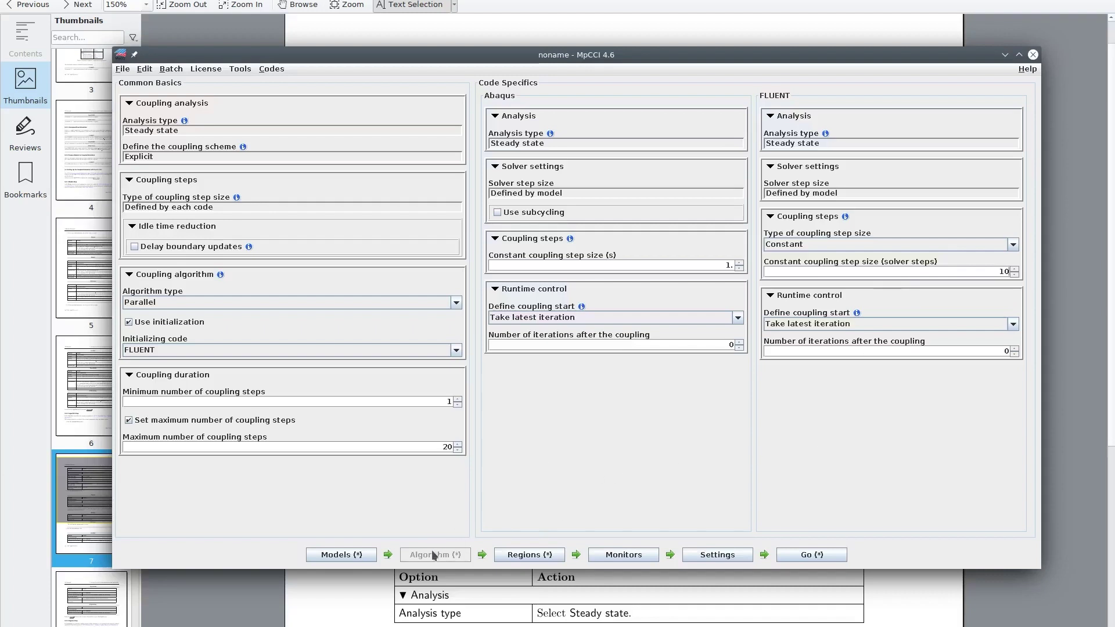
- Read the Regions Step section of the tutorial PDF and switch to the Regions step in MpCCI
{"action": "left_click", "coordinate": [380, 618]}
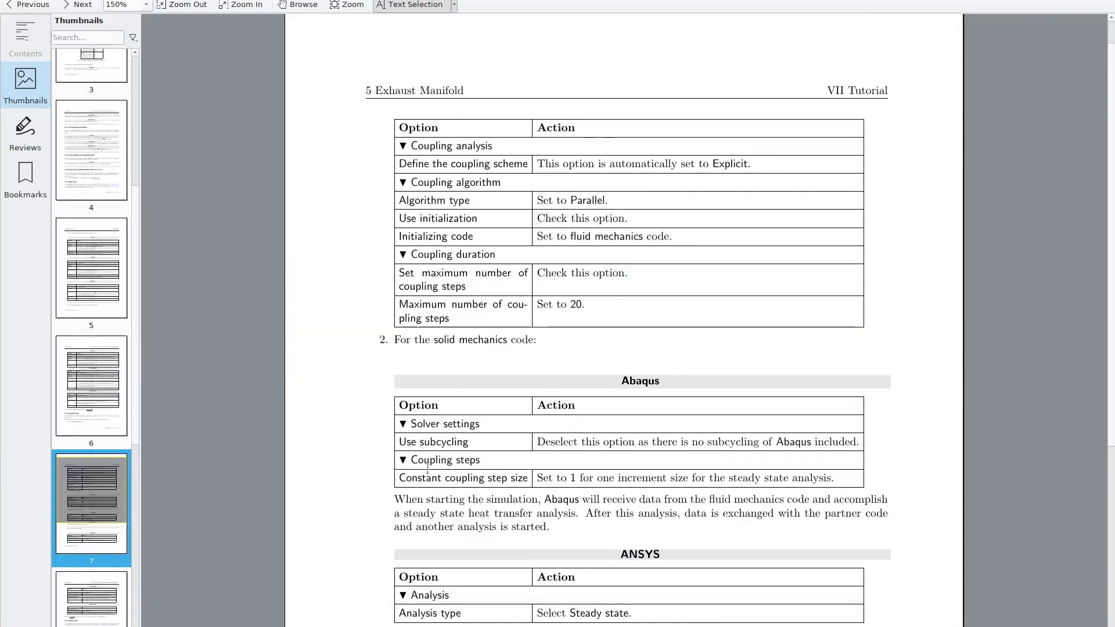
{"action": "scroll", "coordinate": [441, 476], "scroll_direction": "down", "scroll_amount": 5}
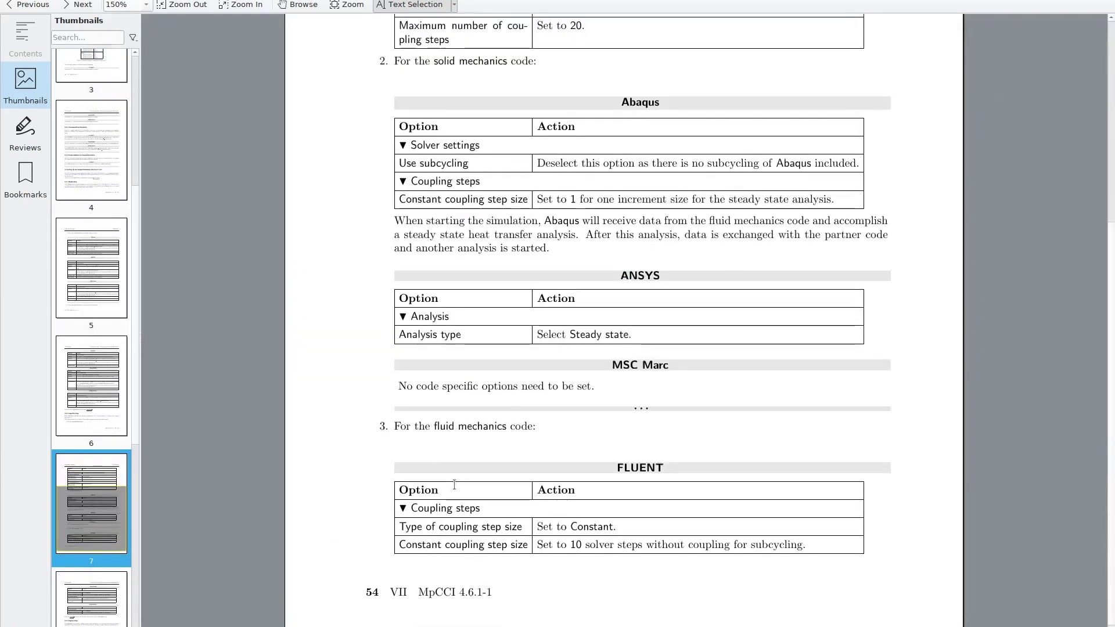
{"action": "scroll", "coordinate": [454, 484], "scroll_direction": "down", "scroll_amount": 15}
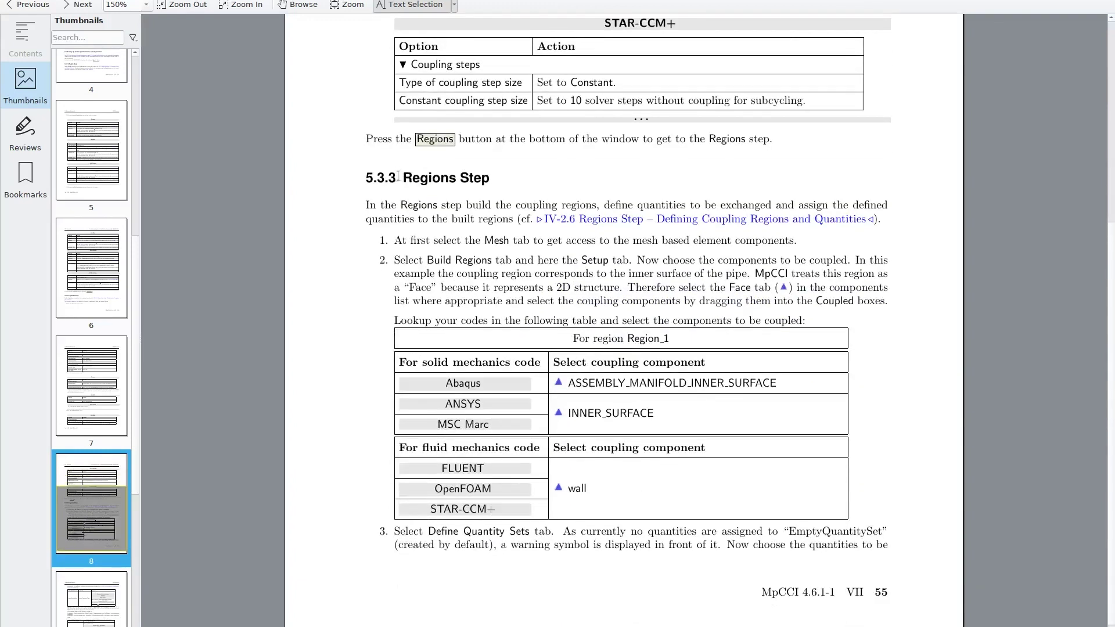
{"action": "scroll", "coordinate": [455, 297], "scroll_direction": "down", "scroll_amount": 10}
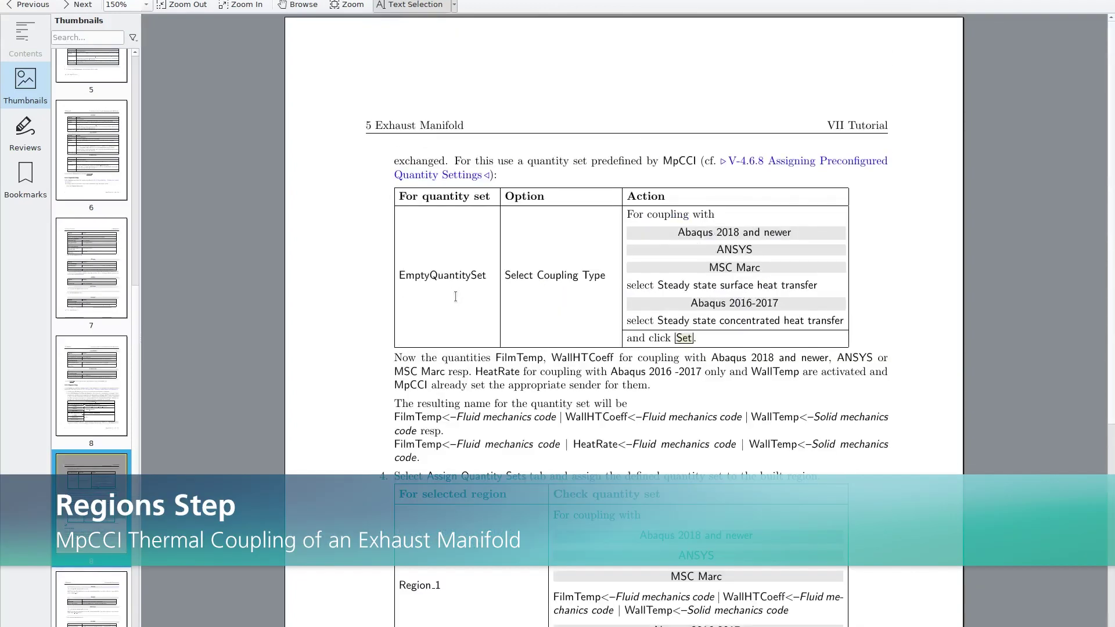
{"action": "scroll", "coordinate": [456, 297], "scroll_direction": "up", "scroll_amount": 10}
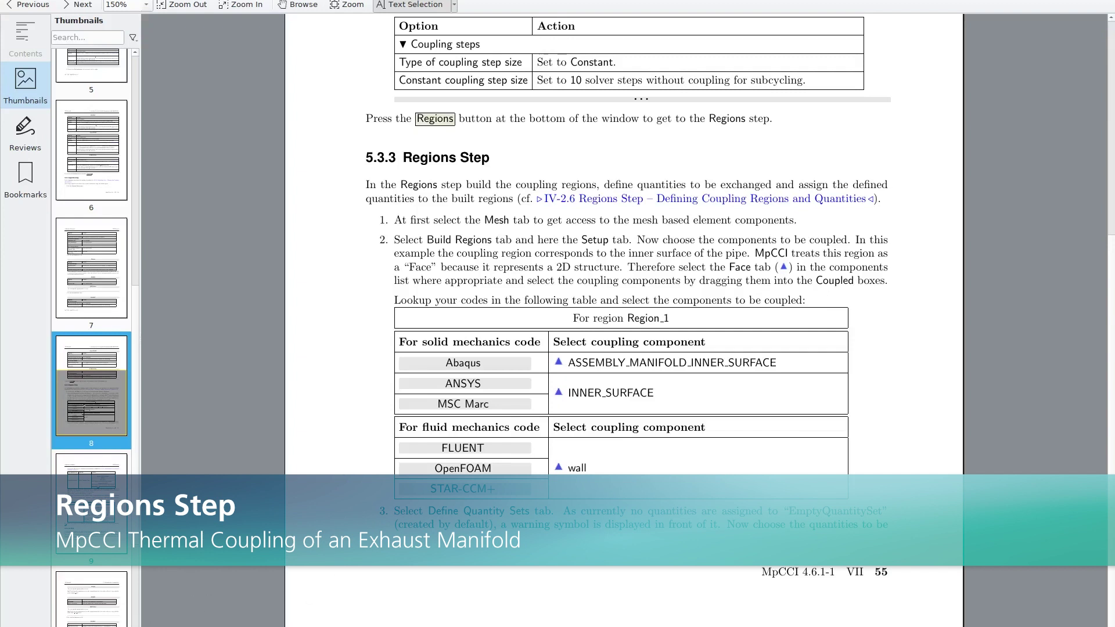
{"action": "key", "text": "alt+Tab"}
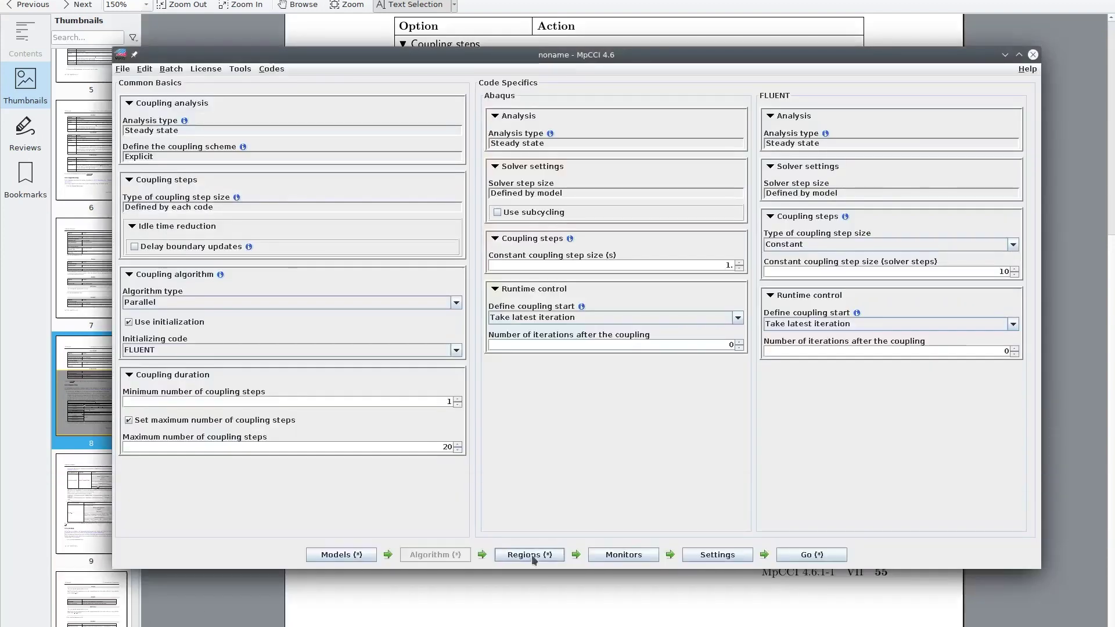
{"action": "left_click", "coordinate": [529, 555]}
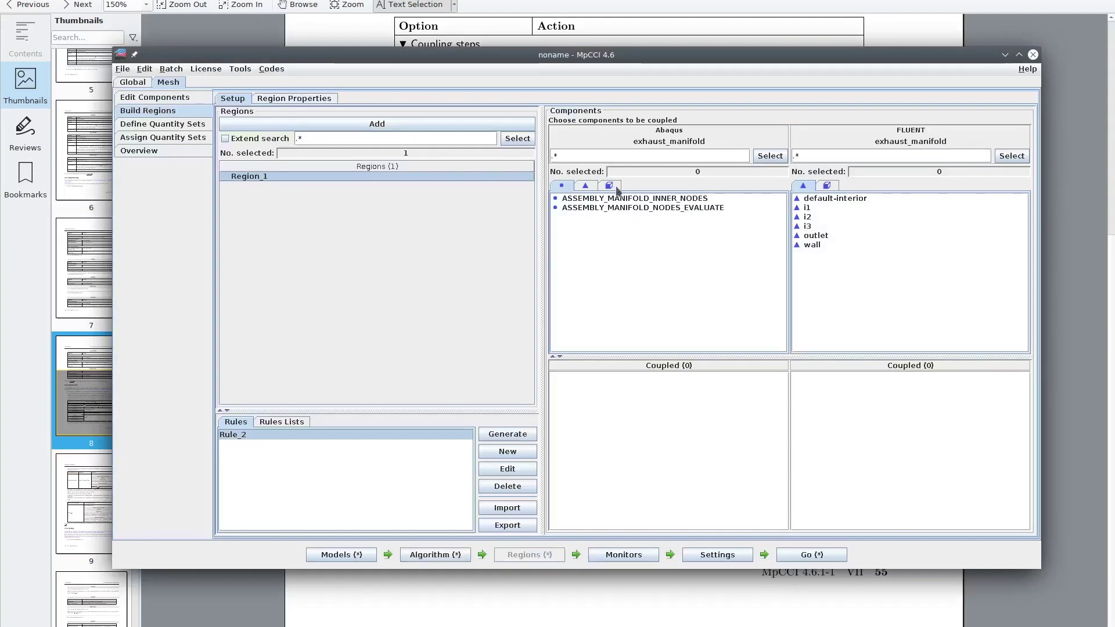
- Couple the Abaqus face component ASSEMBLY_MANIFOLD_INNER-SURFACE with the FLUENT face component wall in Region_1
{"action": "left_click", "coordinate": [588, 186]}
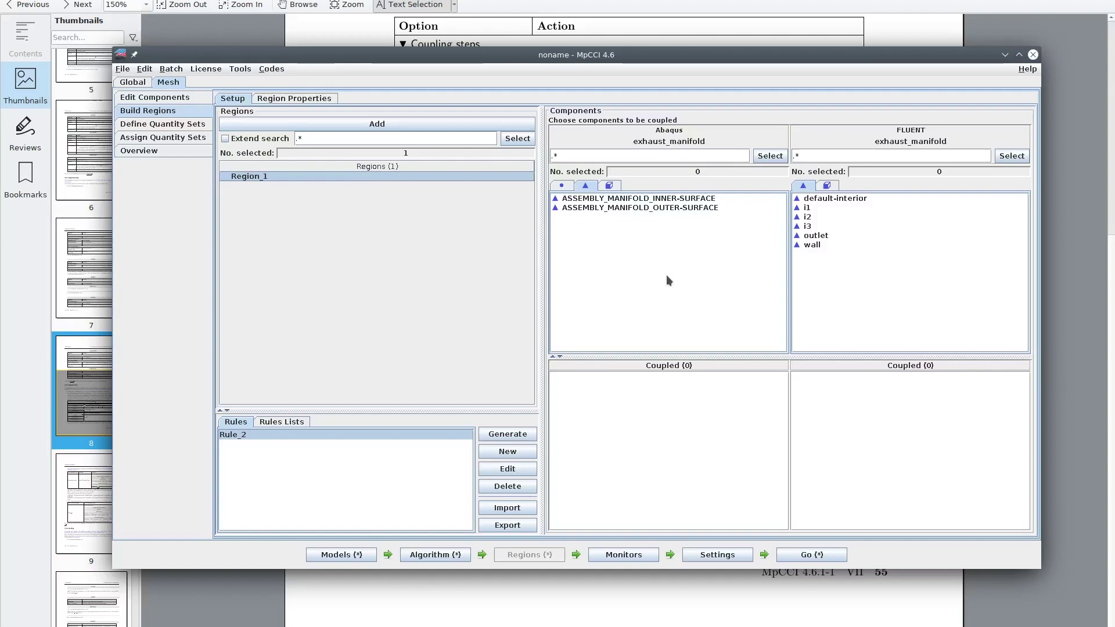
{"action": "left_click", "coordinate": [692, 200]}
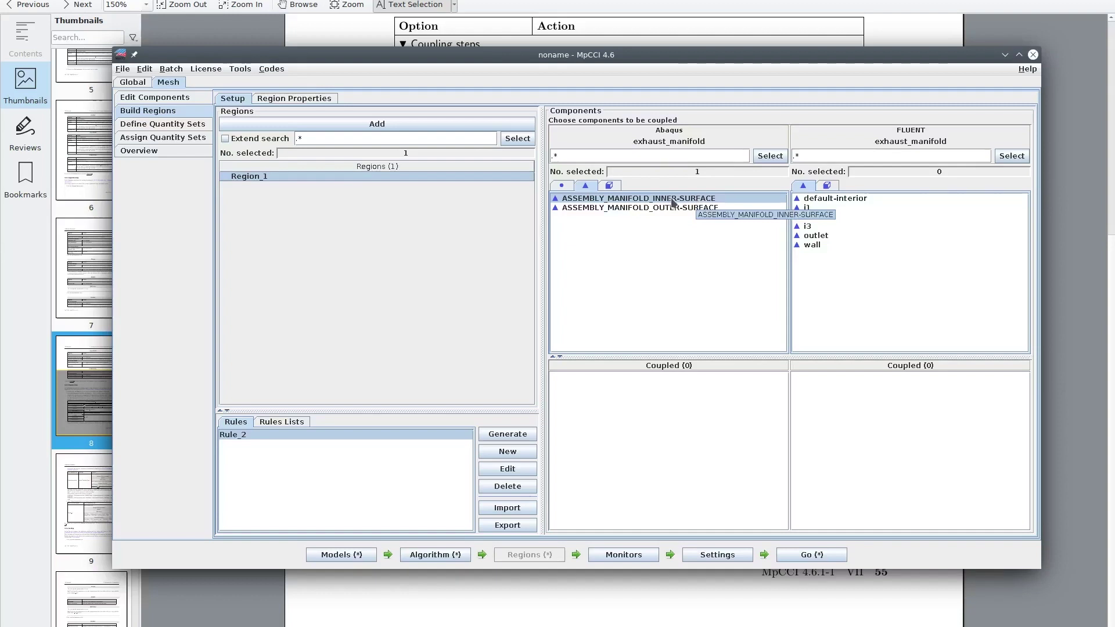
{"action": "double_click", "coordinate": [672, 202]}
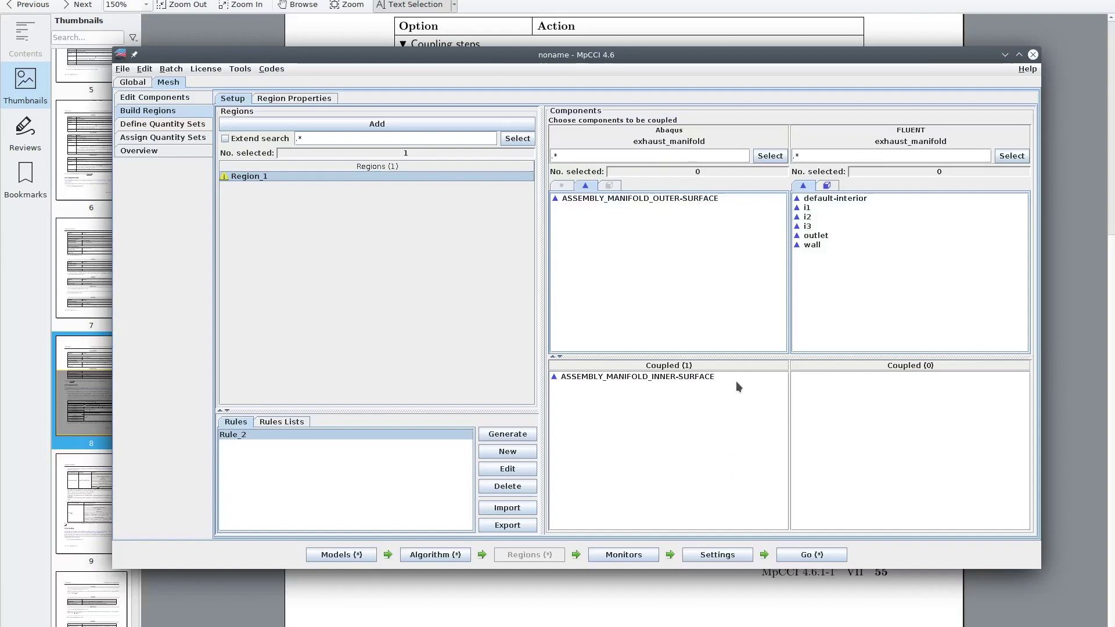
{"action": "left_click", "coordinate": [813, 245]}
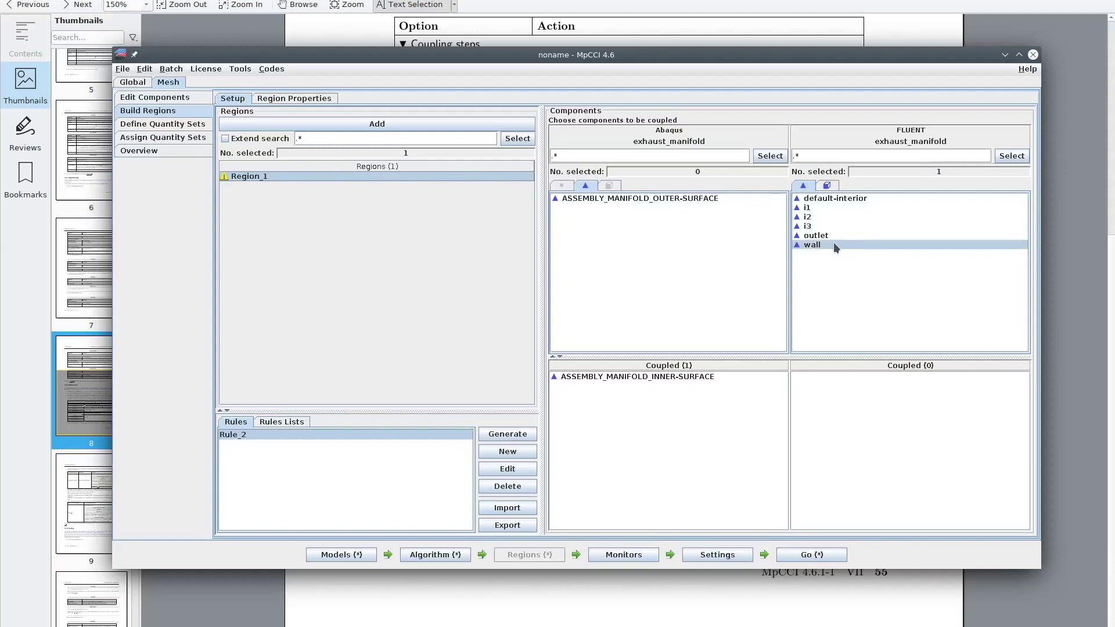
{"action": "double_click", "coordinate": [834, 242]}
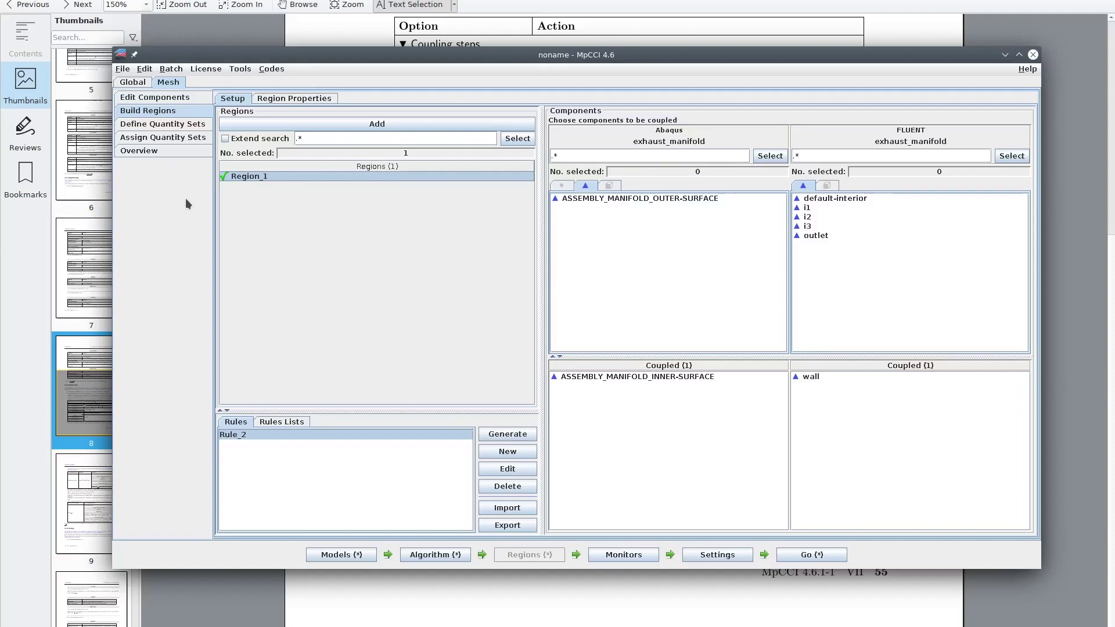
- Define the quantity set with the predefined Steady state surface heat transfer coupling type
{"action": "left_click", "coordinate": [187, 125]}
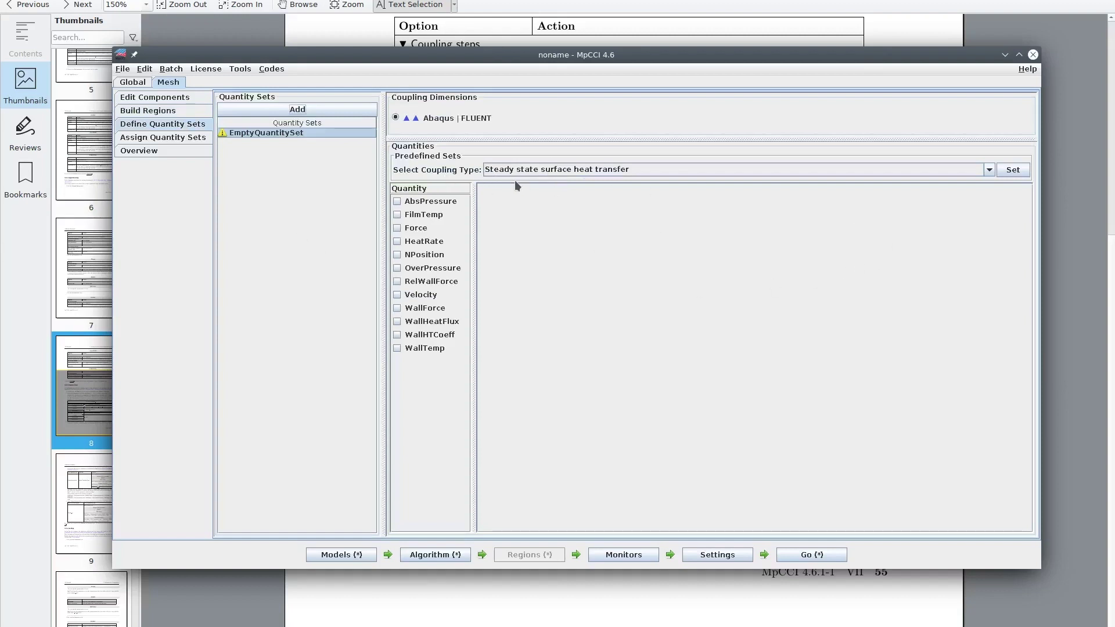
{"action": "left_click", "coordinate": [1012, 176]}
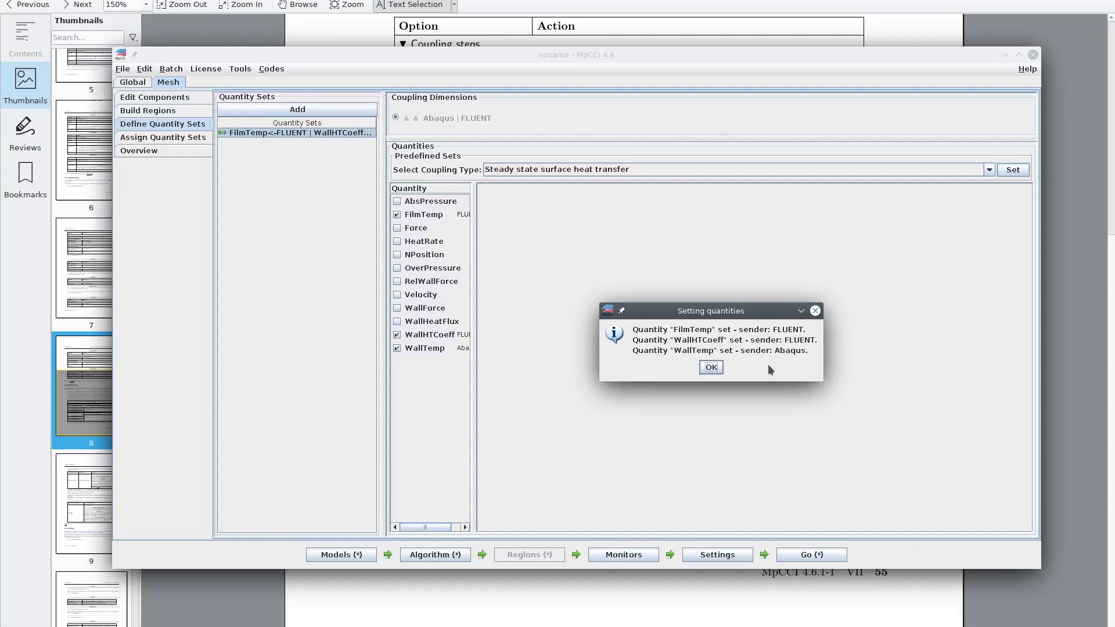
{"action": "left_click", "coordinate": [711, 366]}
- Try the Relaxation operator on FilmTemp, inspect its relaxation methods, and disable it again
{"action": "left_click", "coordinate": [422, 219]}
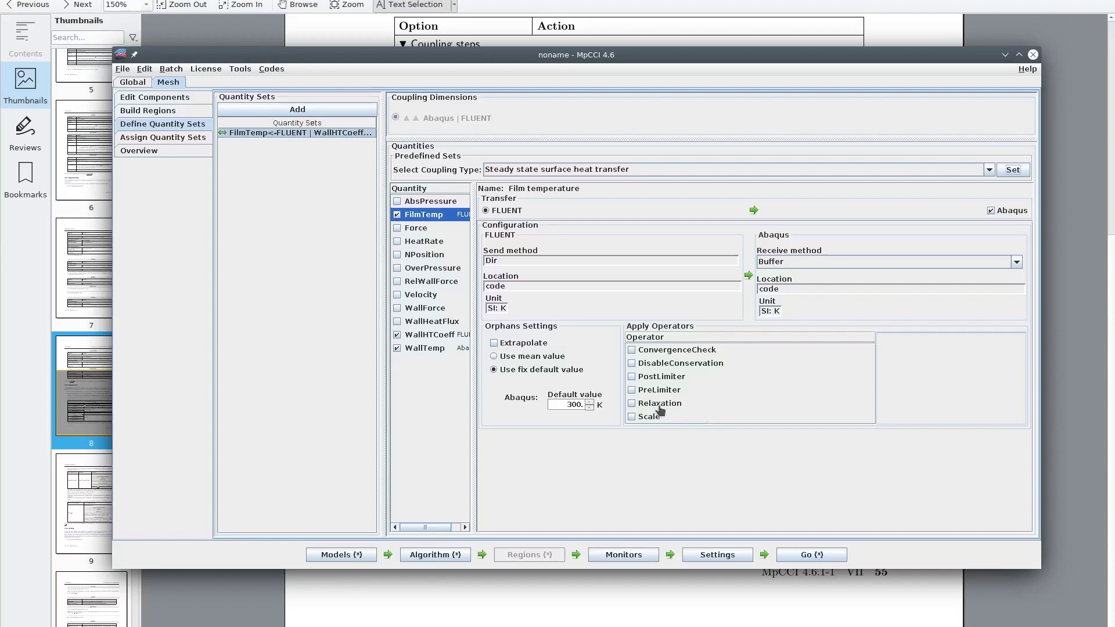
{"action": "left_click", "coordinate": [632, 403]}
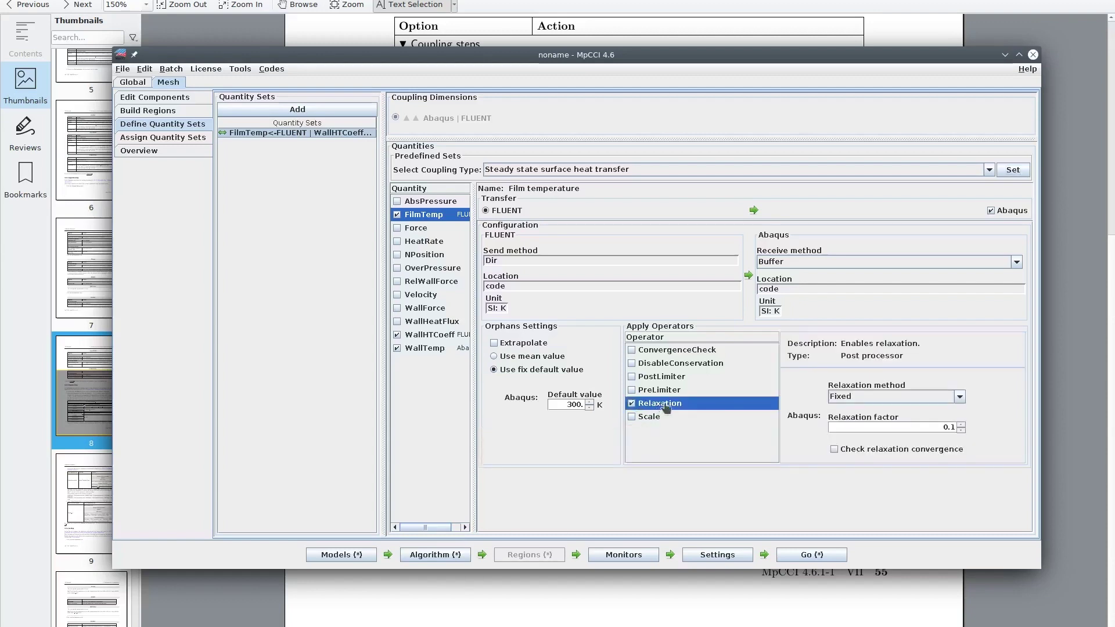
{"action": "left_click", "coordinate": [960, 398]}
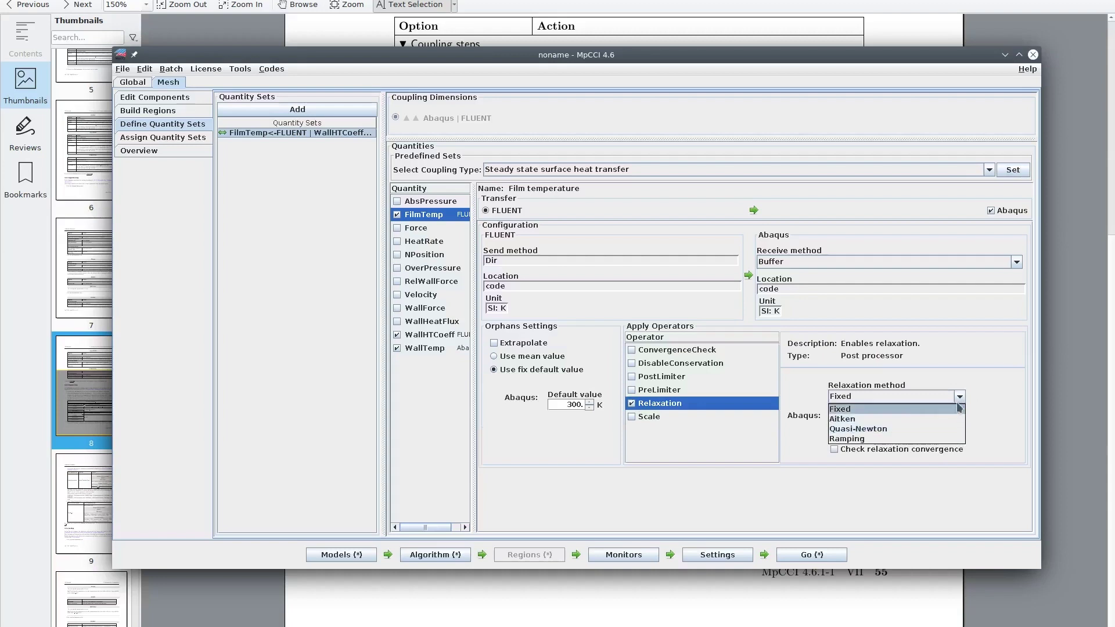
{"action": "left_click", "coordinate": [960, 400]}
{"action": "left_click", "coordinate": [632, 403]}
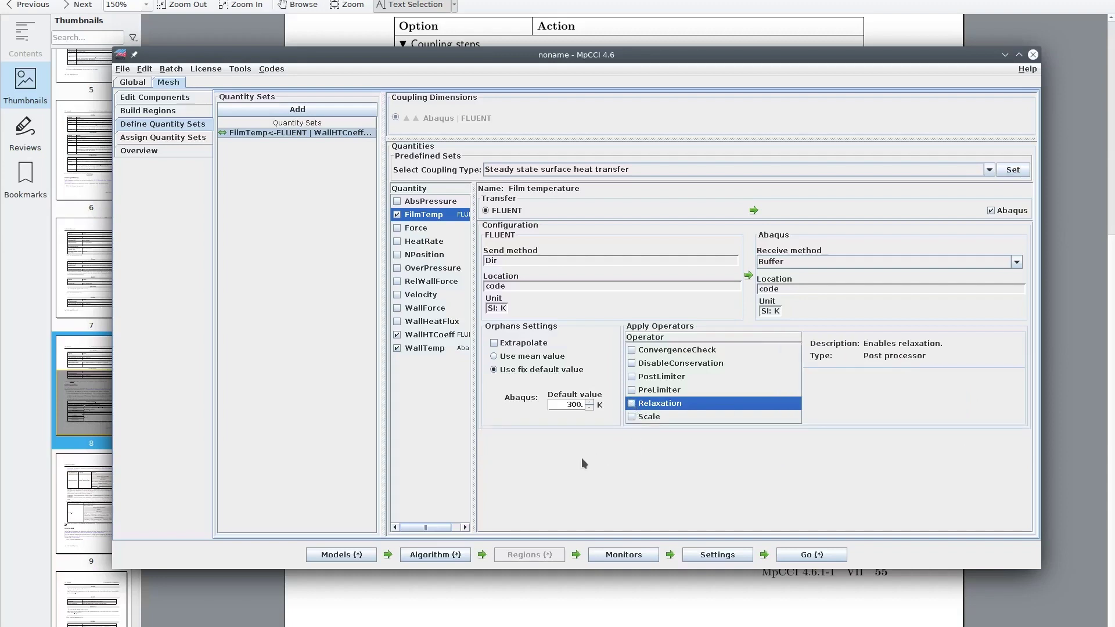
{"action": "left_click_drag", "start_coordinate": [473, 463], "coordinate": [503, 462]}
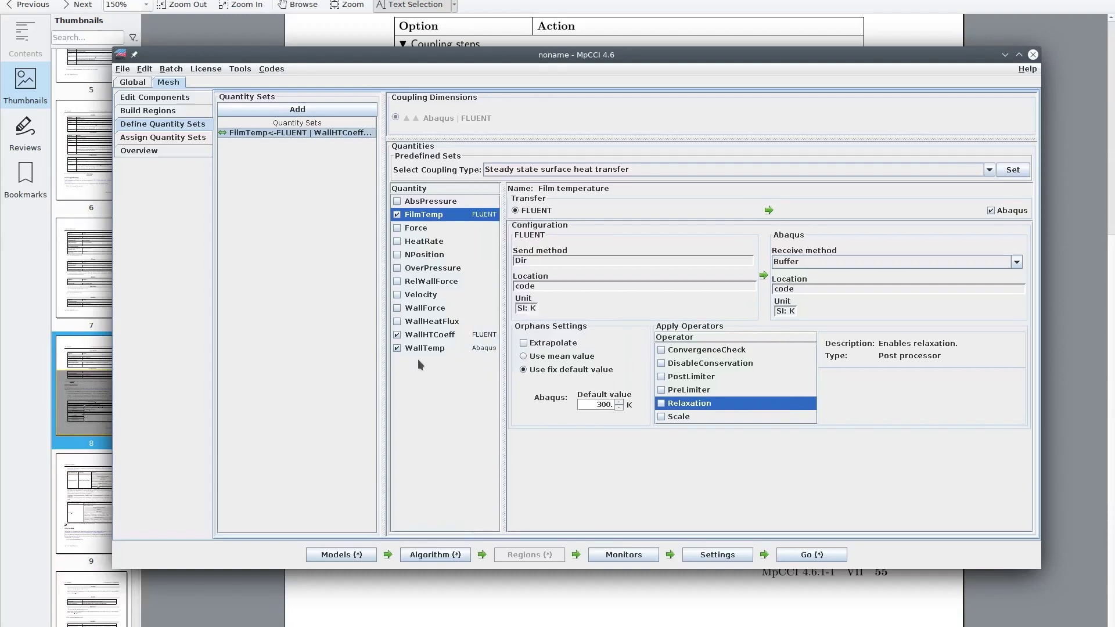
- Review the WallTemp quantity settings and assign the FilmTemp, WallHTCoeff and WallTemp quantity set to Region_1
{"action": "left_click", "coordinate": [425, 348]}
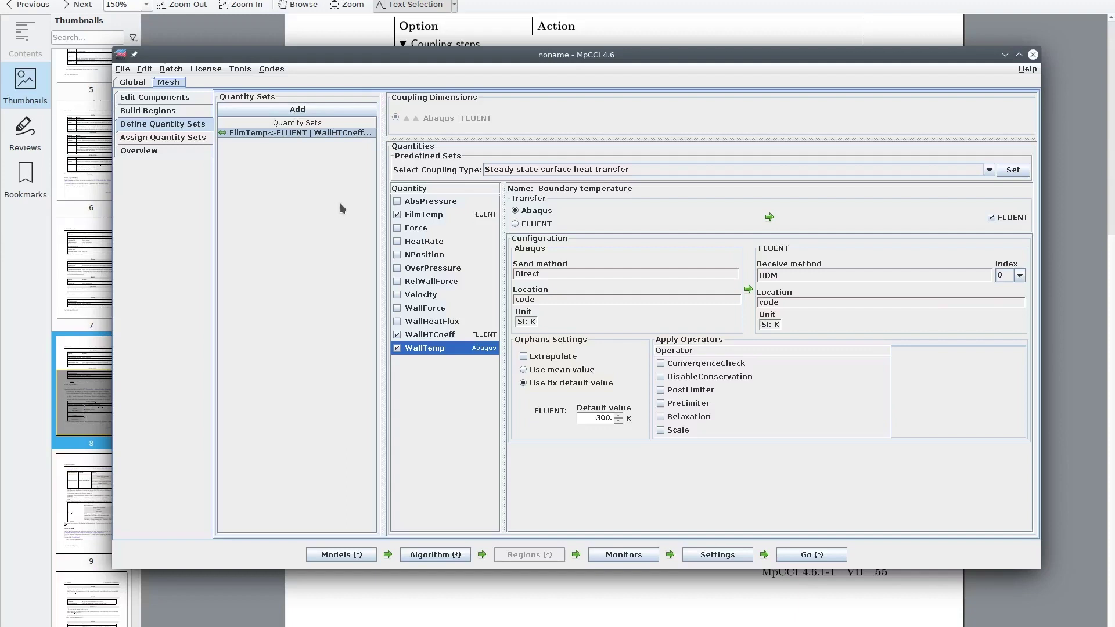
{"action": "left_click", "coordinate": [196, 138]}
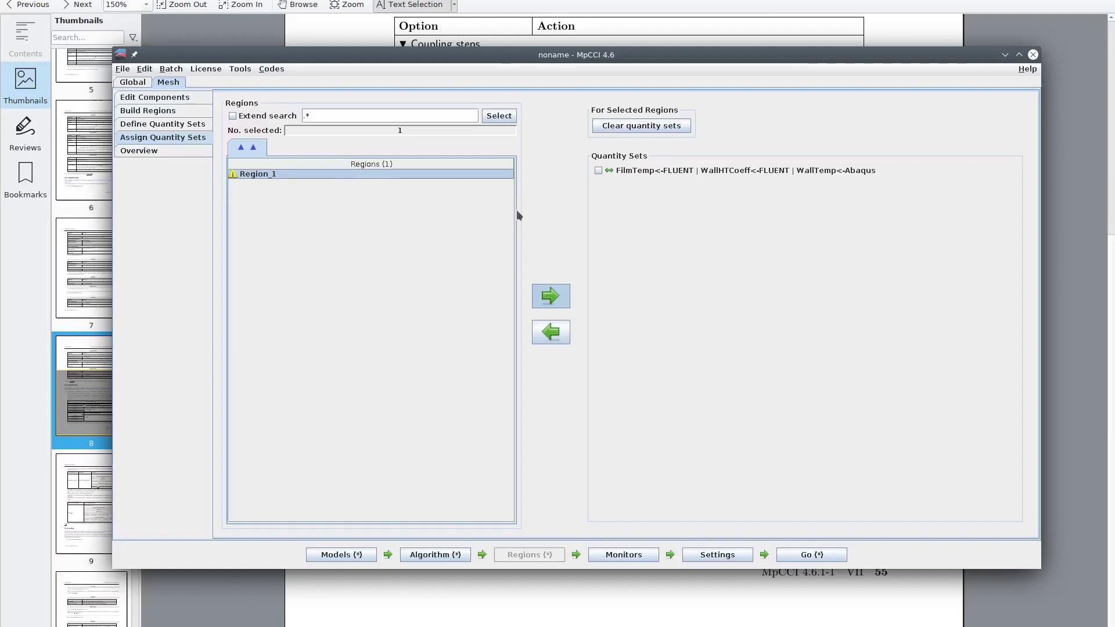
{"action": "left_click", "coordinate": [598, 171]}
- Go to the Go step and inspect FLUENT's Run parallel options, leaving parallel running disabled
{"action": "left_click", "coordinate": [809, 555]}
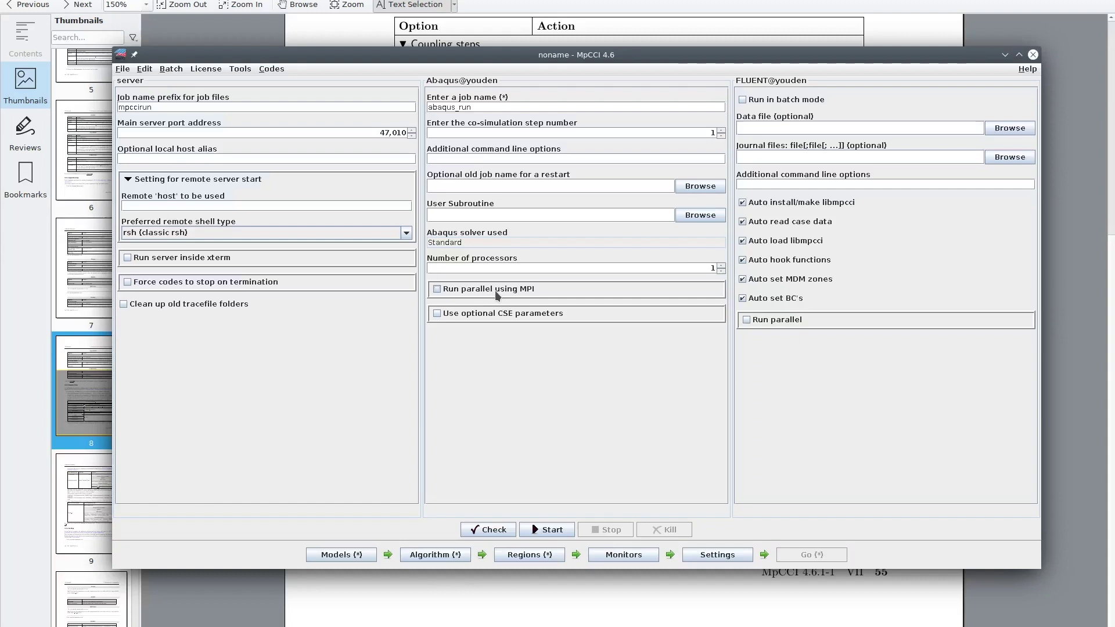
{"action": "left_click", "coordinate": [789, 321]}
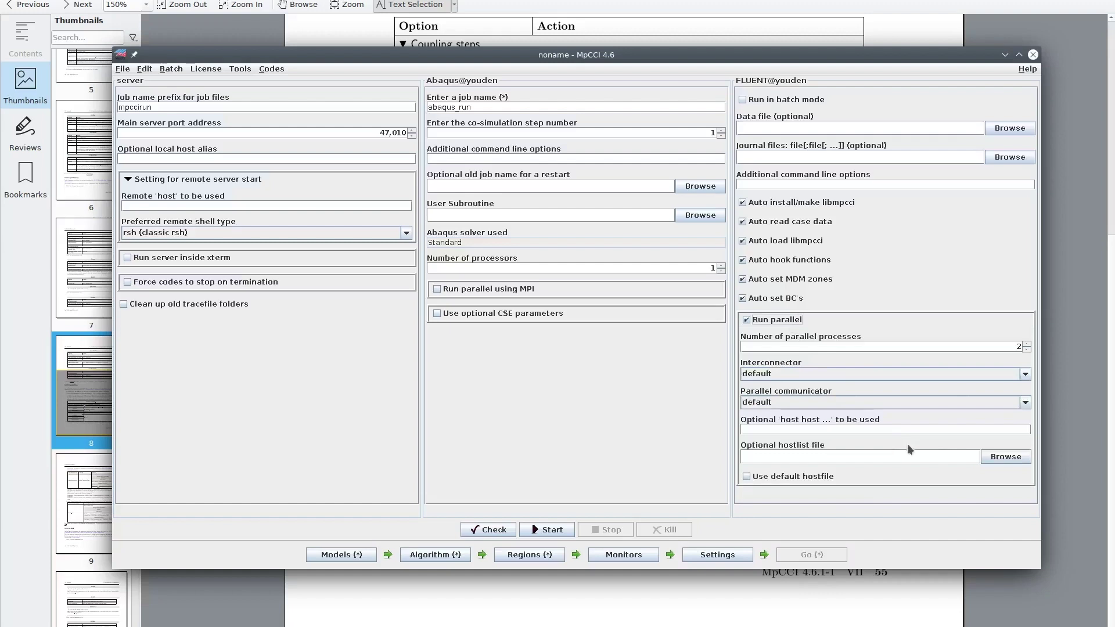
{"action": "left_click", "coordinate": [792, 323]}
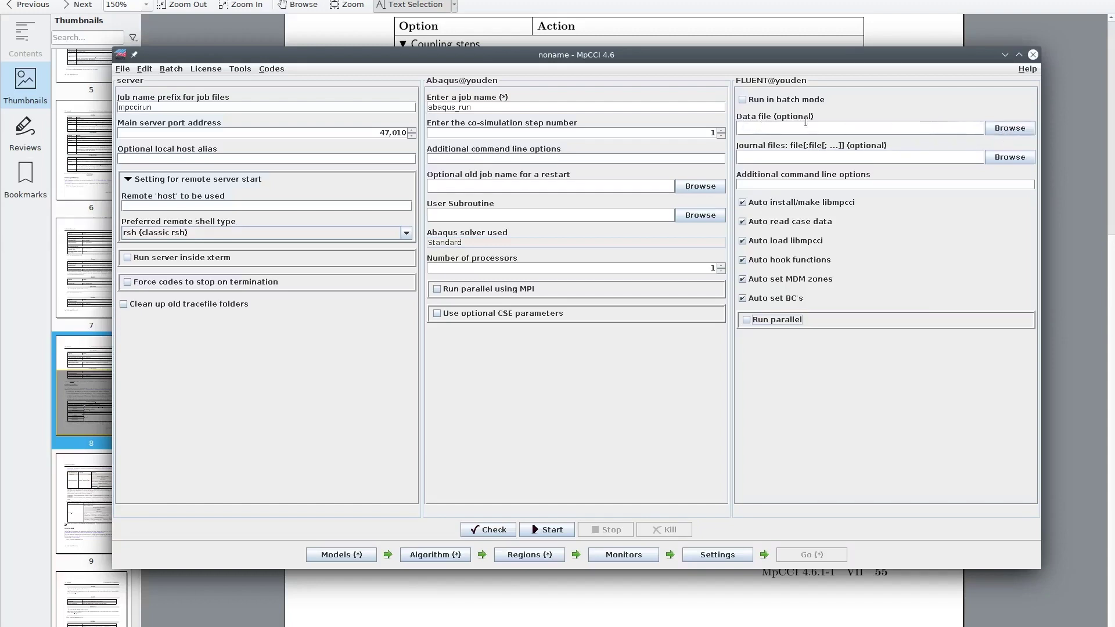
- Select exhaust_manifold.dat as the optional FLUENT data file
{"action": "left_click", "coordinate": [1009, 129]}
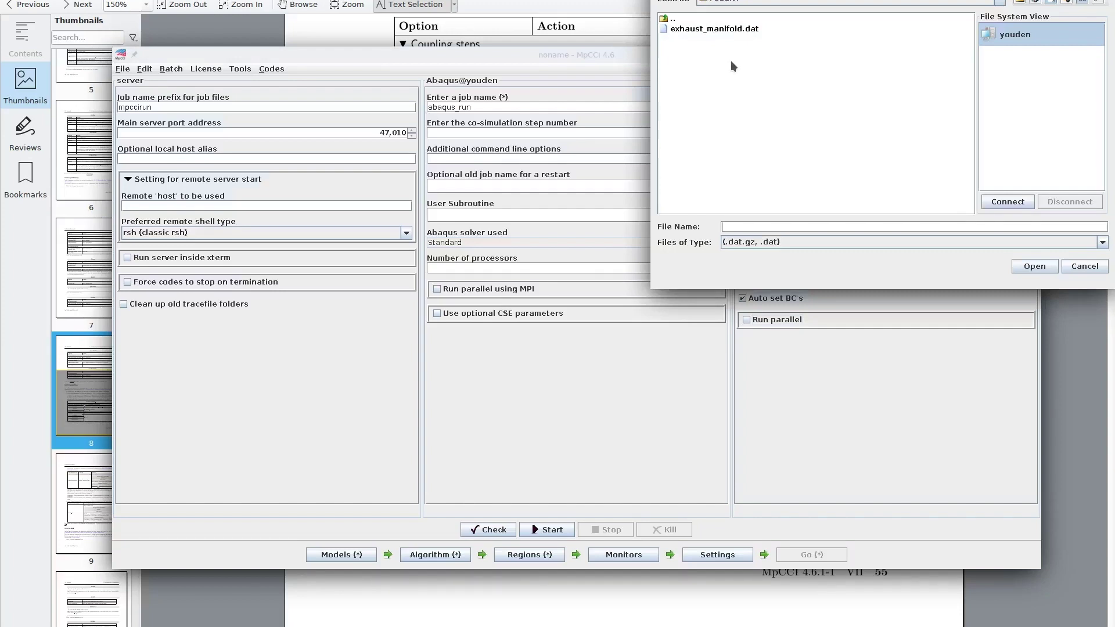
{"action": "left_click", "coordinate": [730, 30]}
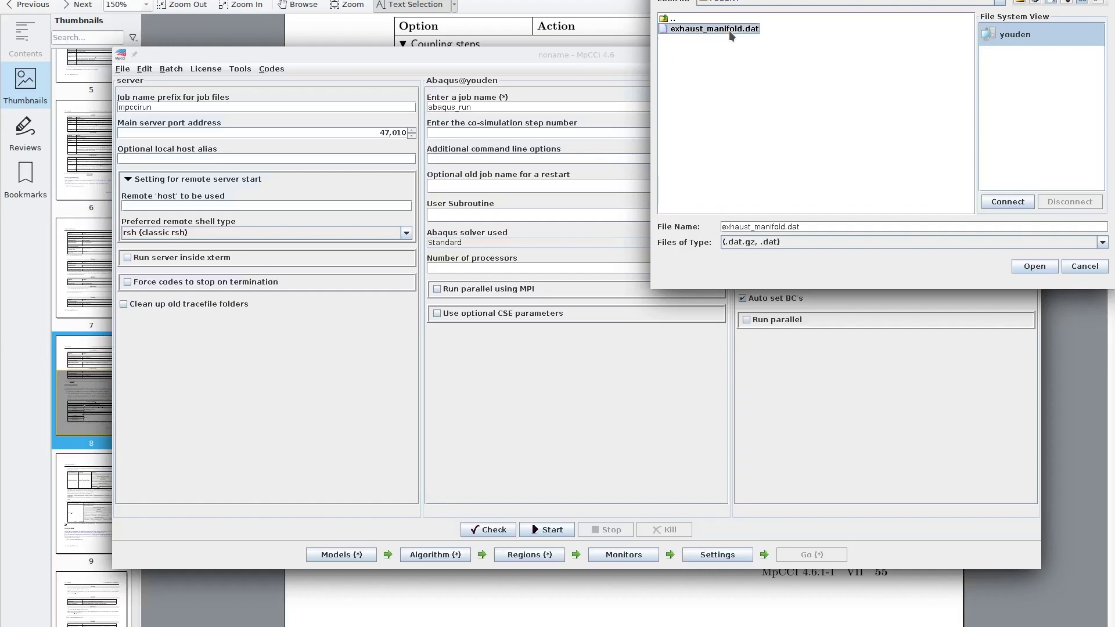
{"action": "left_click", "coordinate": [1029, 267]}
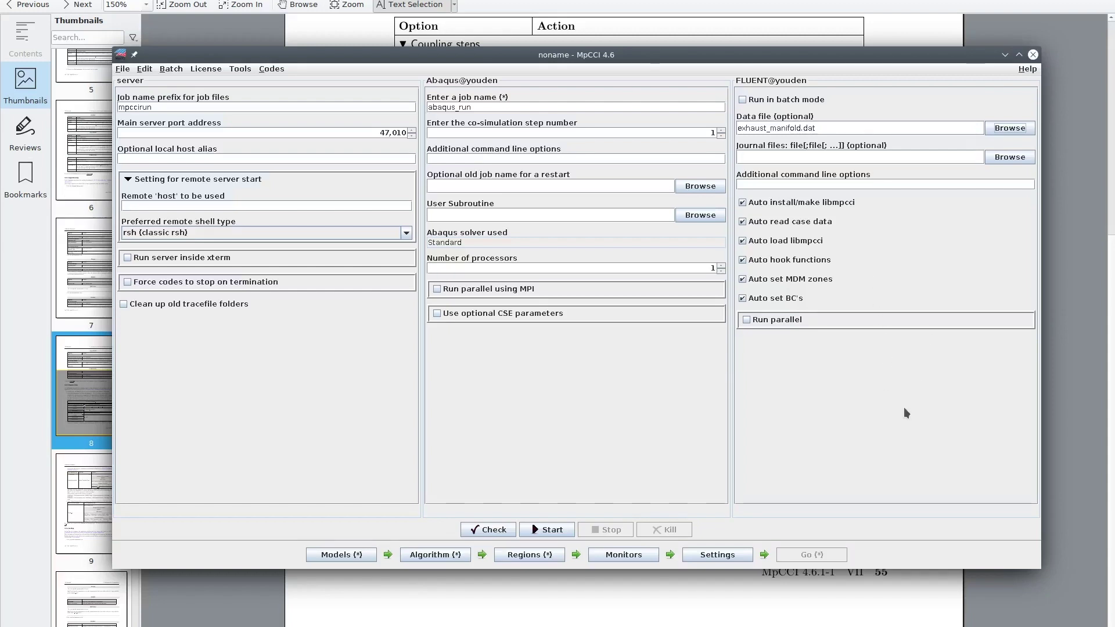
- Read the Go step instructions for Abaqus and FLUENT in the tutorial PDF, including the Auto read case data and Auto set MDM zones options
{"action": "left_click", "coordinate": [592, 601]}
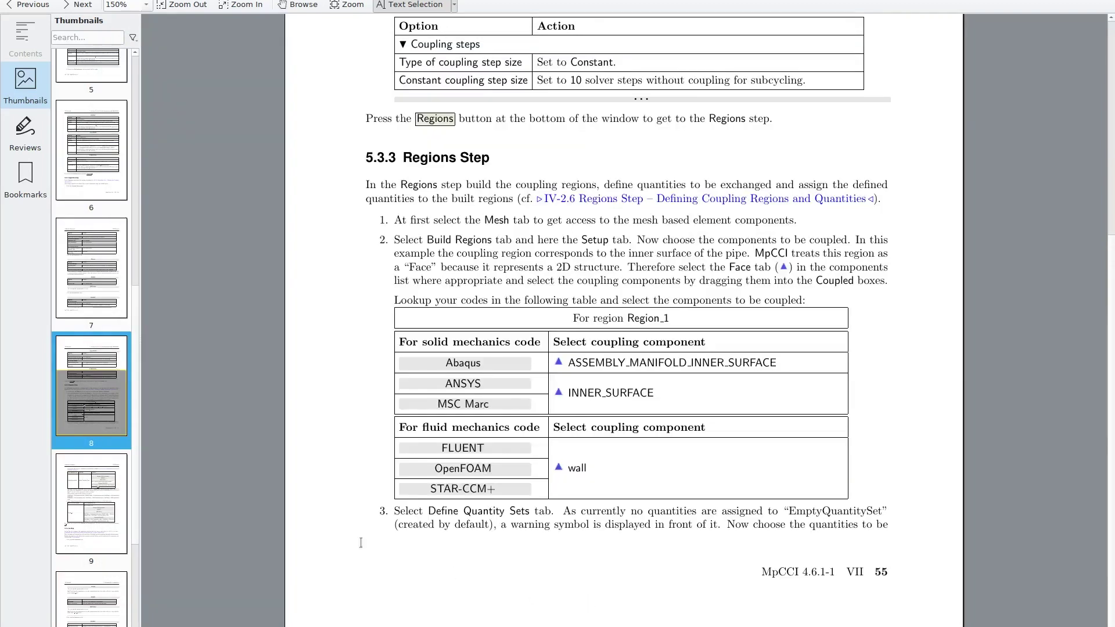
{"action": "scroll", "coordinate": [93, 581], "scroll_direction": "down", "scroll_amount": 5}
{"action": "left_click", "coordinate": [107, 482]}
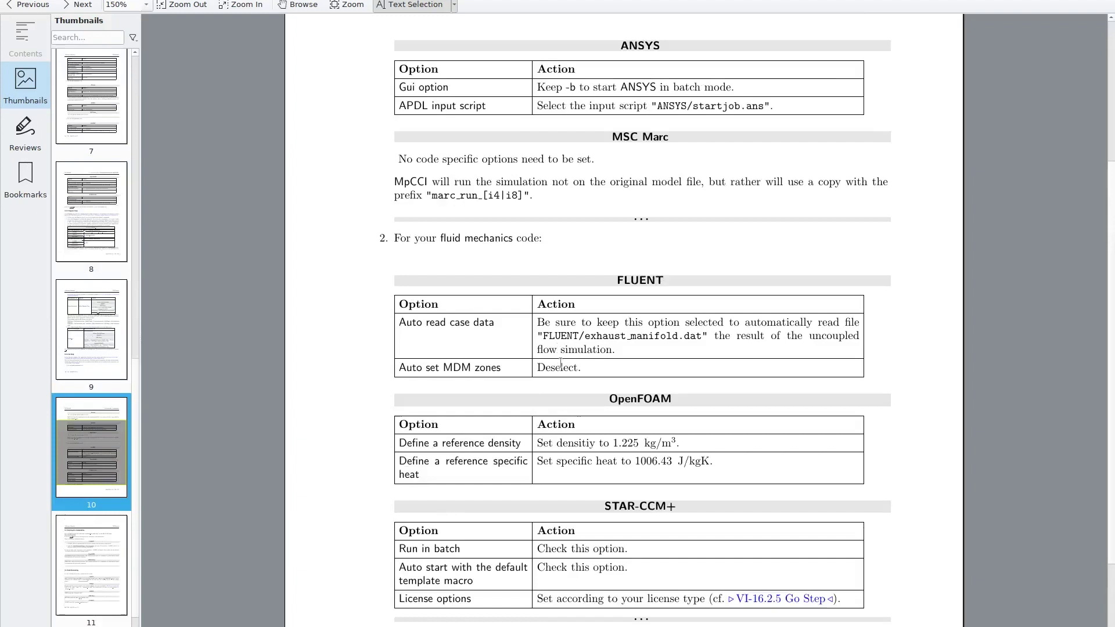
{"action": "scroll", "coordinate": [528, 315], "scroll_direction": "up", "scroll_amount": 4}
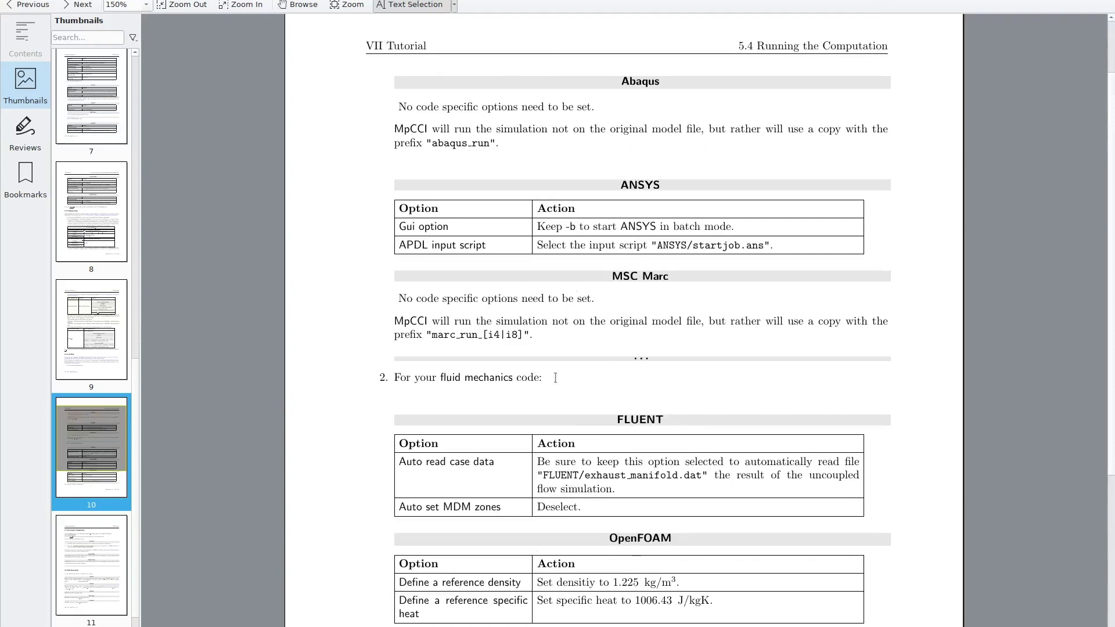
{"action": "scroll", "coordinate": [571, 411], "scroll_direction": "down", "scroll_amount": 1}
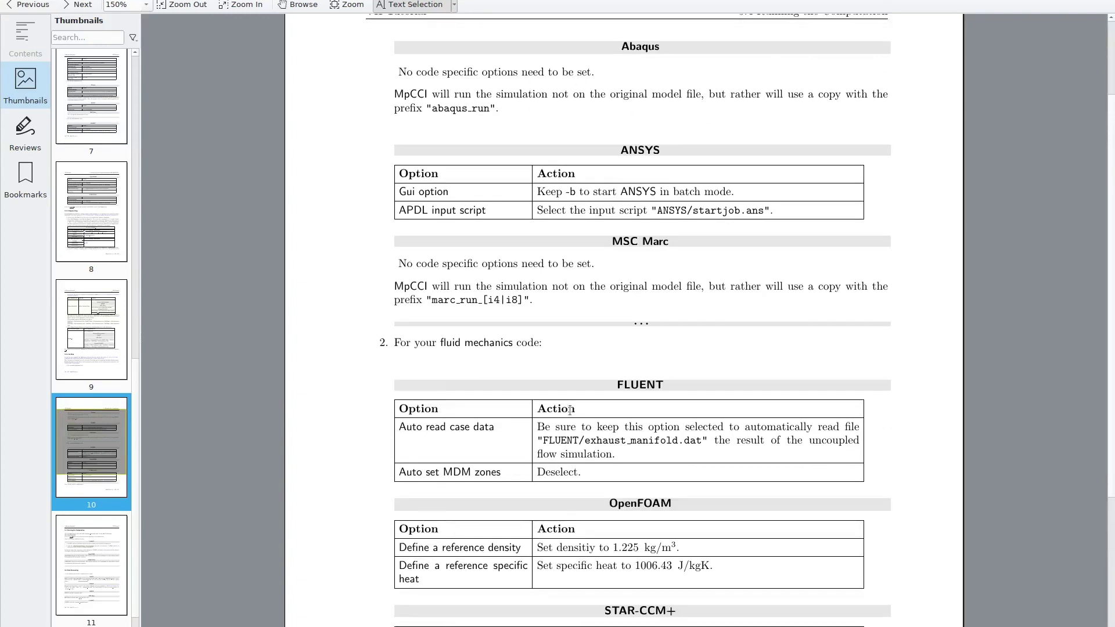
{"action": "left_click_drag", "start_coordinate": [704, 446], "coordinate": [545, 441]}
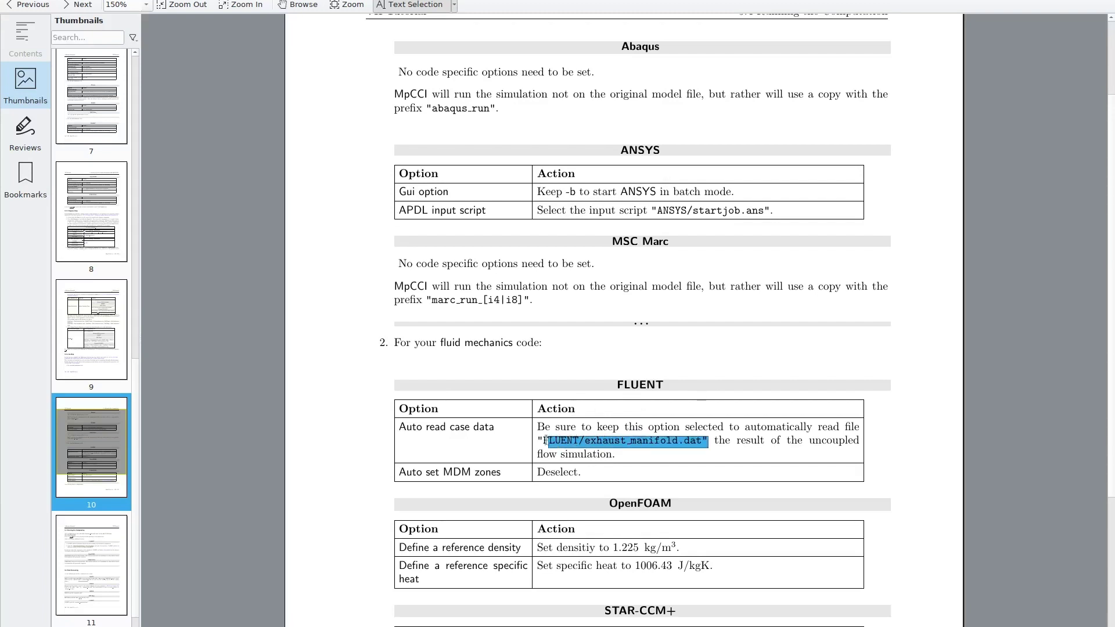
{"action": "left_click", "coordinate": [437, 448]}
{"action": "left_click_drag", "start_coordinate": [584, 474], "coordinate": [423, 474]}
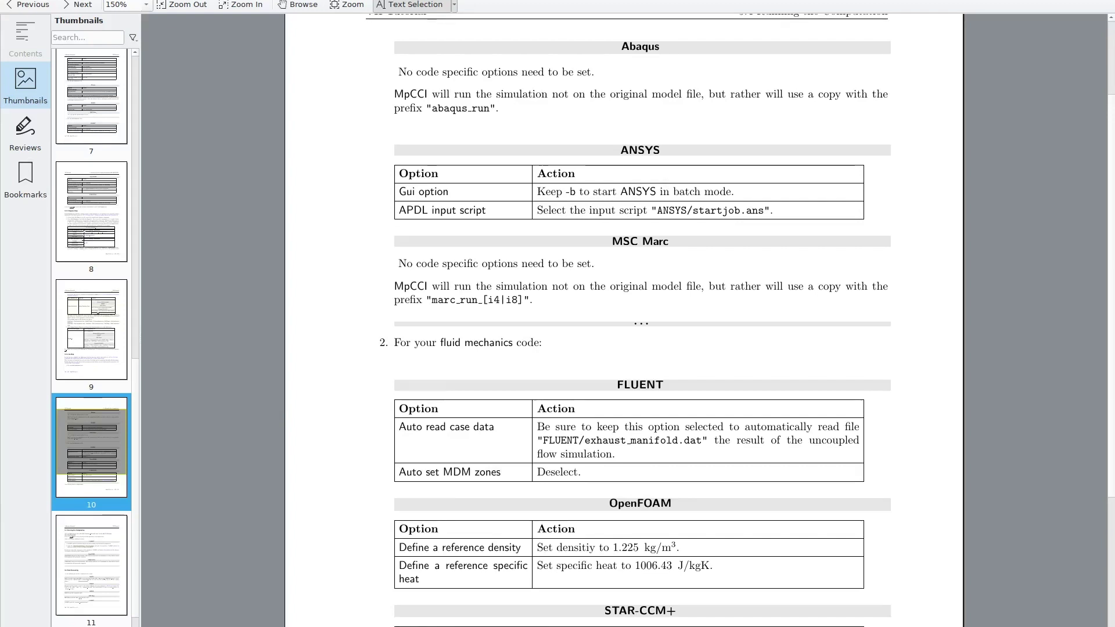
- Return to MpCCI and disable Auto set MDM zones for FLUENT
{"action": "key", "text": "alt+Tab"}
{"action": "left_click", "coordinate": [743, 280]}
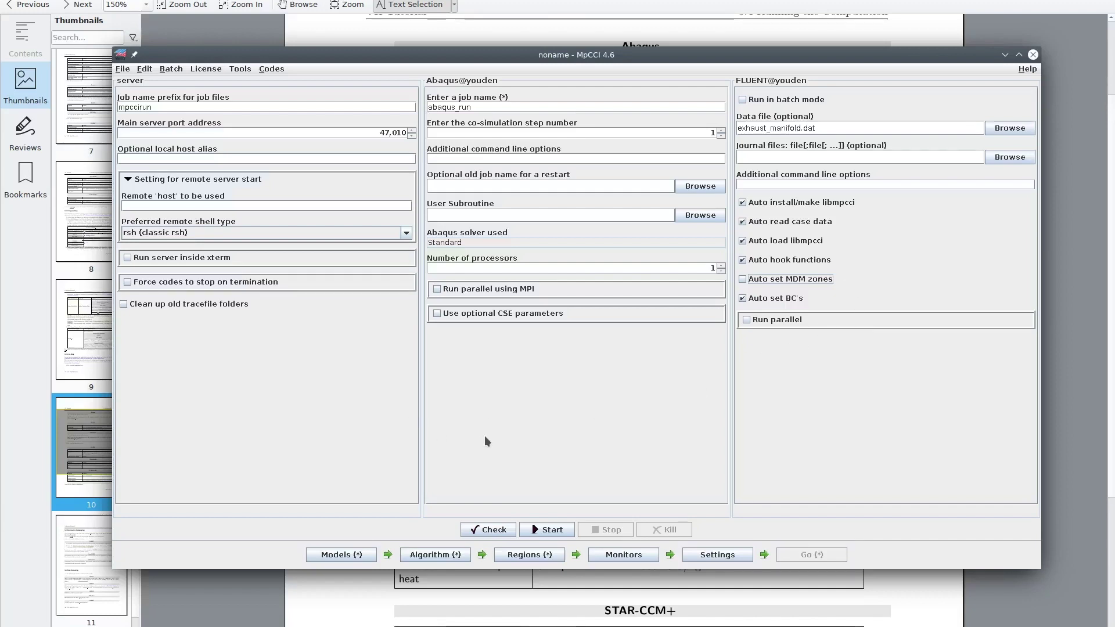
- Save the MpCCI project as exhaust_manifold in the MPCCI folder of ExhaustManifold
{"action": "left_click", "coordinate": [124, 70]}
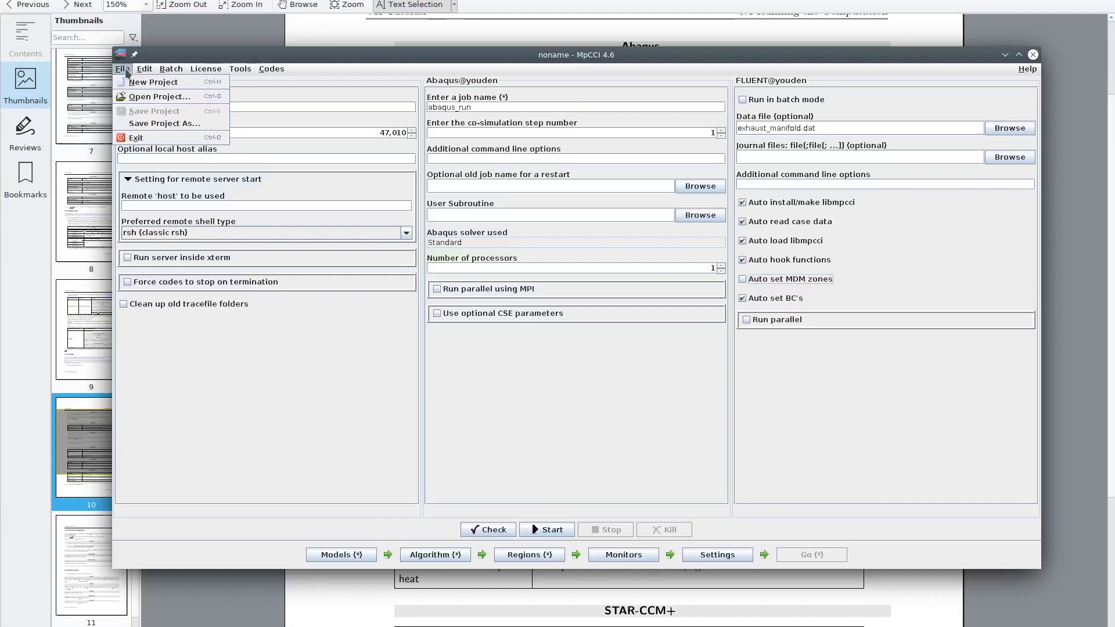
{"action": "left_click", "coordinate": [164, 123]}
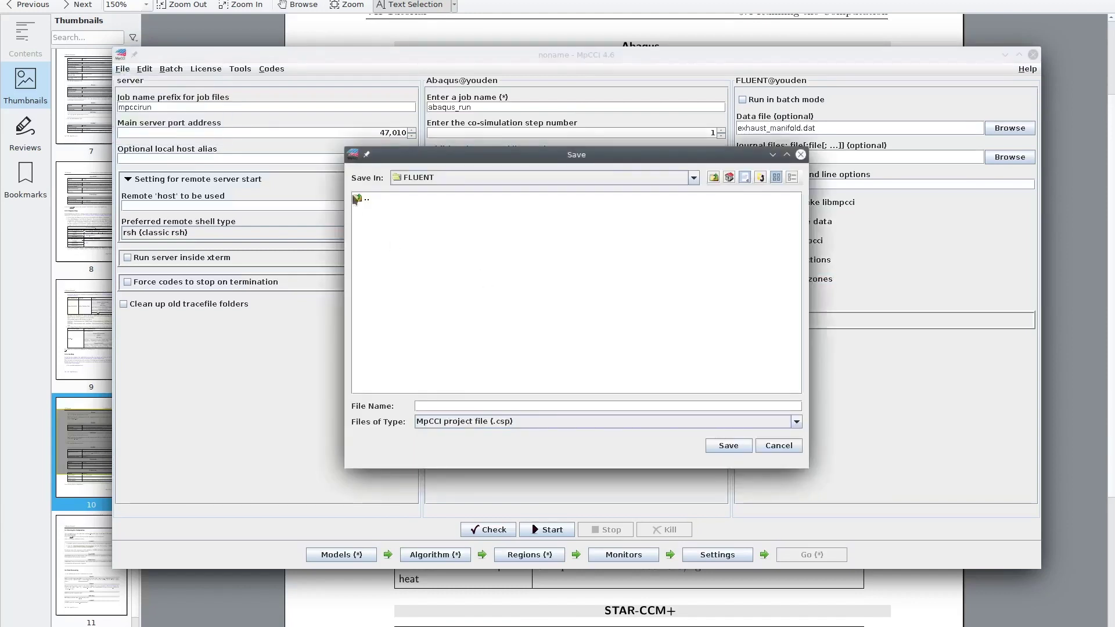
{"action": "left_click", "coordinate": [367, 202]}
{"action": "double_click", "coordinate": [367, 199]}
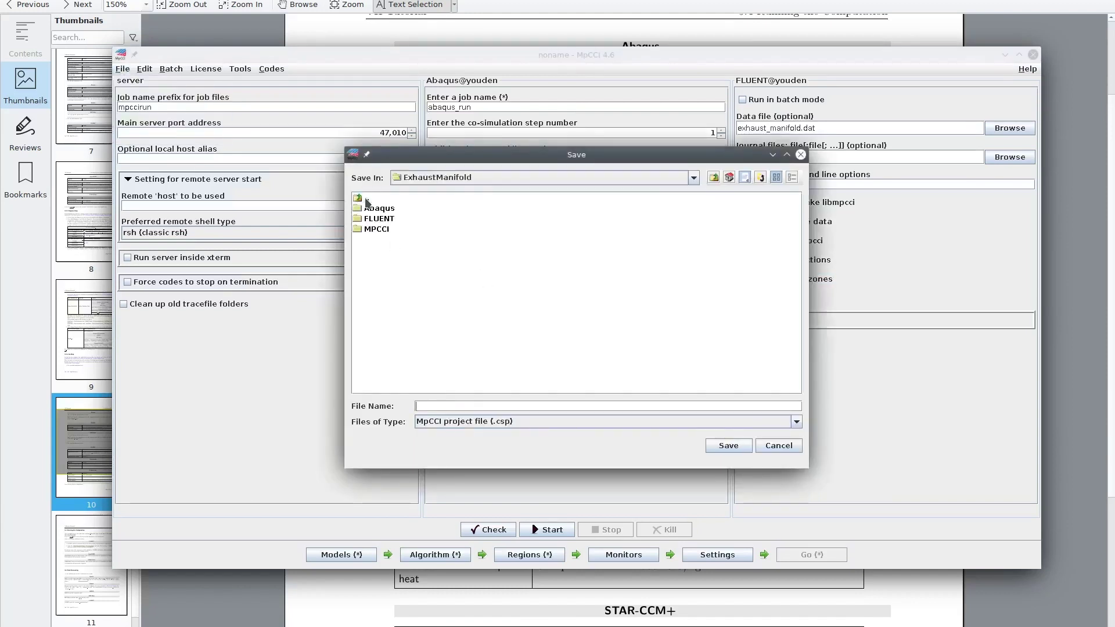
{"action": "double_click", "coordinate": [381, 229]}
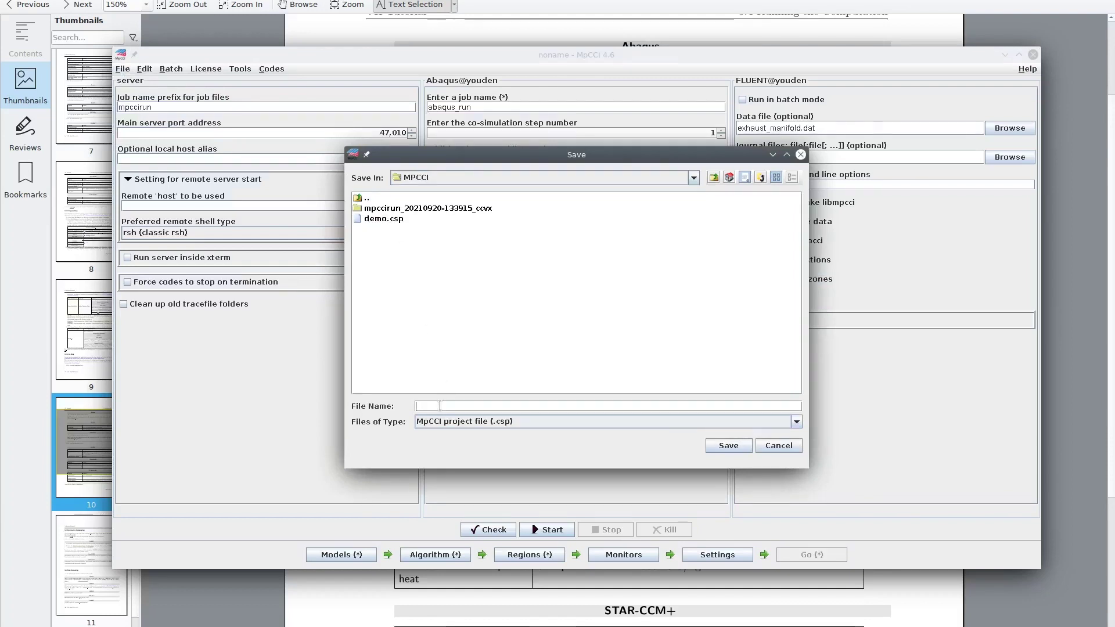
{"action": "type", "text": "haust_manifold"}
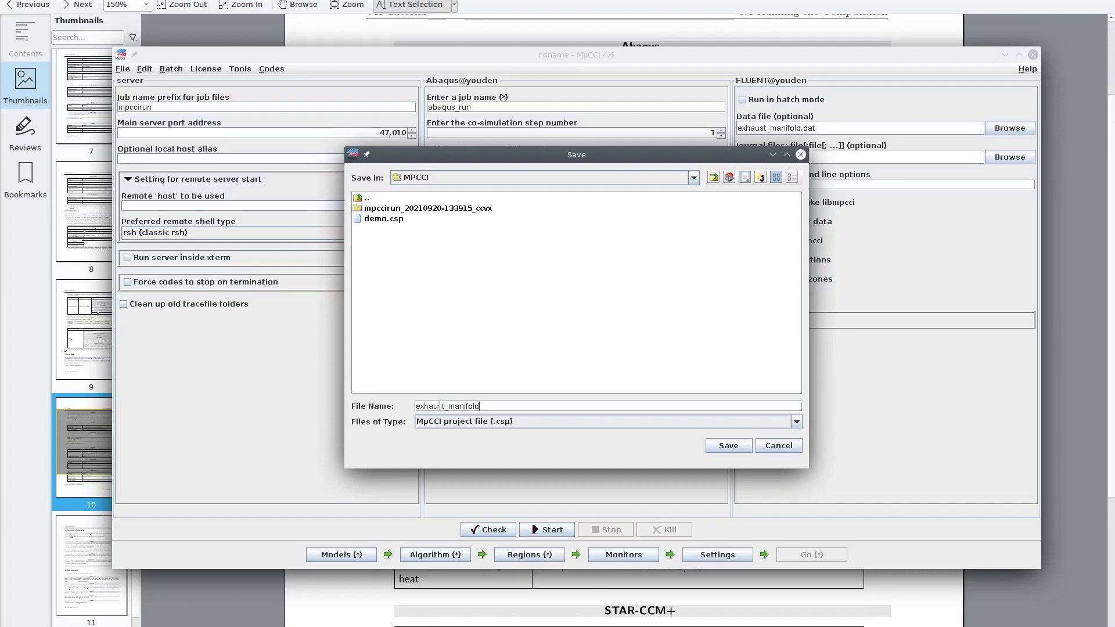
{"action": "left_click", "coordinate": [729, 445]}
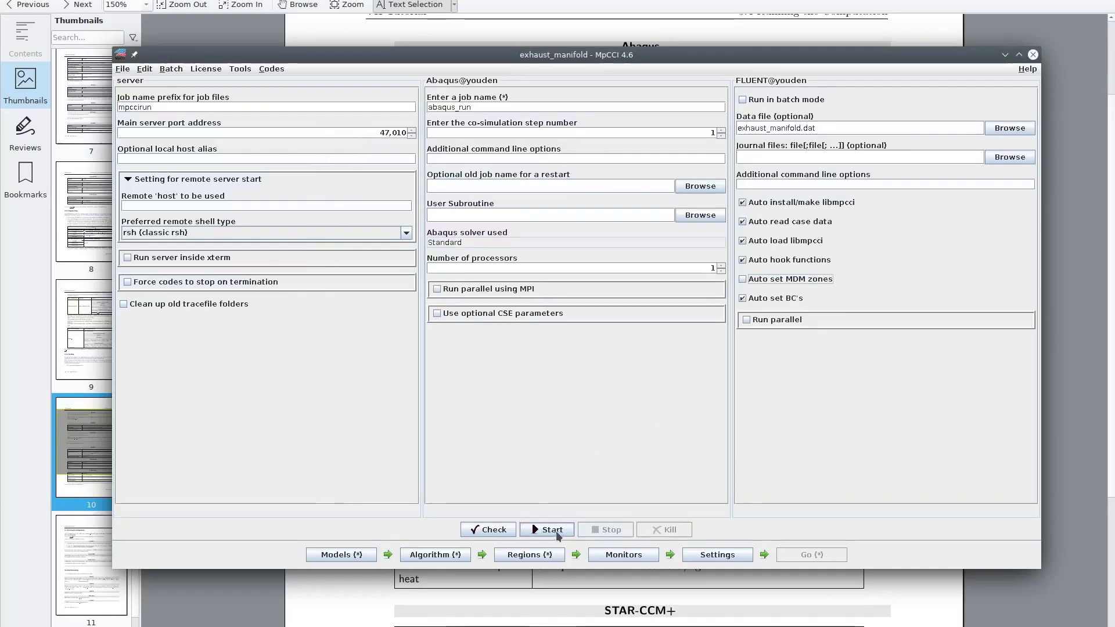
- Start the coupled simulation and minimize the MpCCI window to work in FLUENT
{"action": "left_click", "coordinate": [551, 531]}
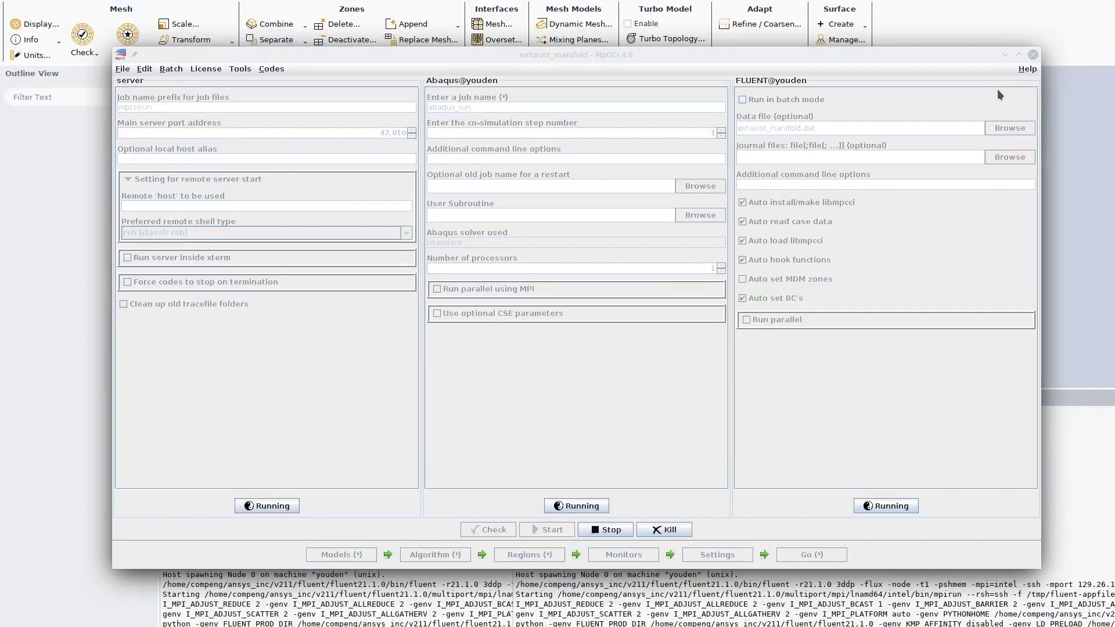
{"action": "left_click", "coordinate": [1003, 55]}
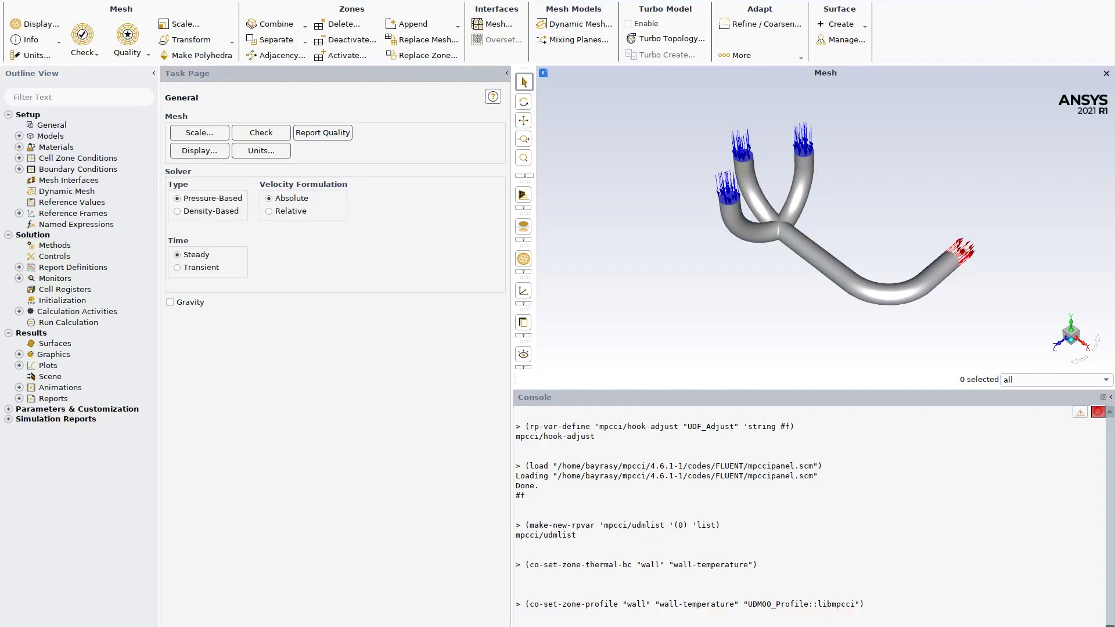
- Examine the MpCCI-CSE coupling configuration in the Abaqus log window and return to FLUENT
{"action": "left_click_drag", "start_coordinate": [232, 473], "coordinate": [194, 437]}
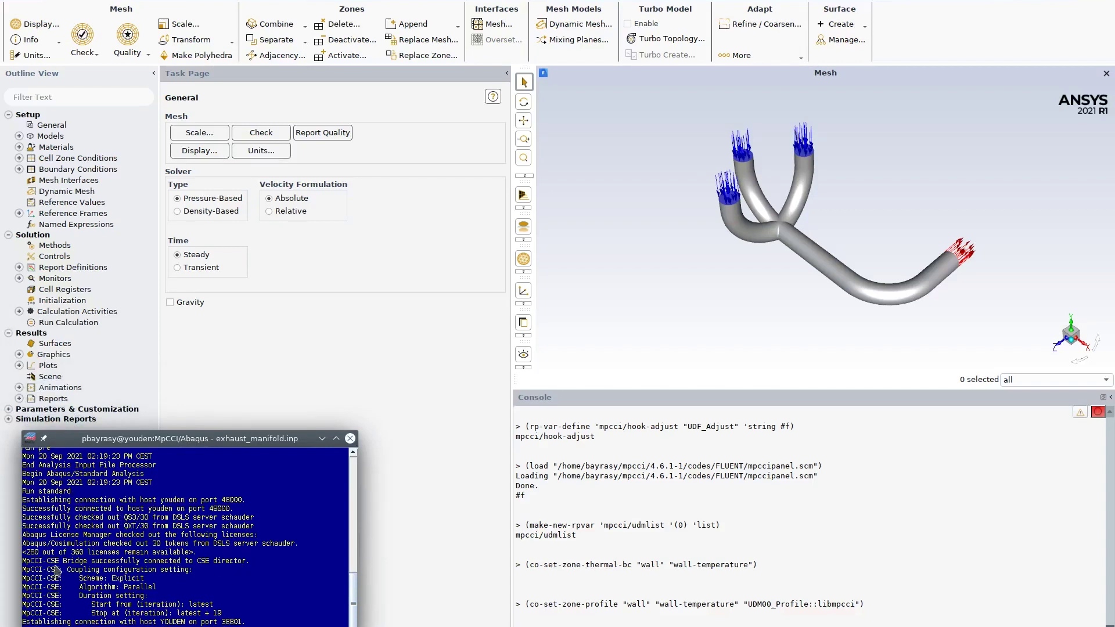
{"action": "left_click_drag", "start_coordinate": [23, 561], "coordinate": [272, 626]}
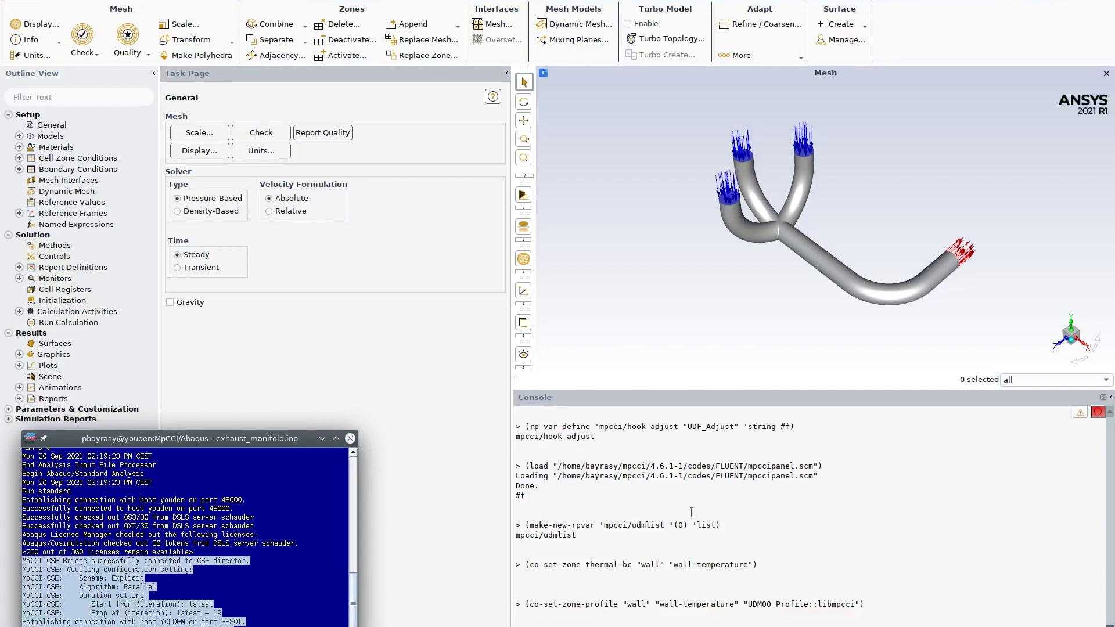
{"action": "left_click", "coordinate": [691, 512]}
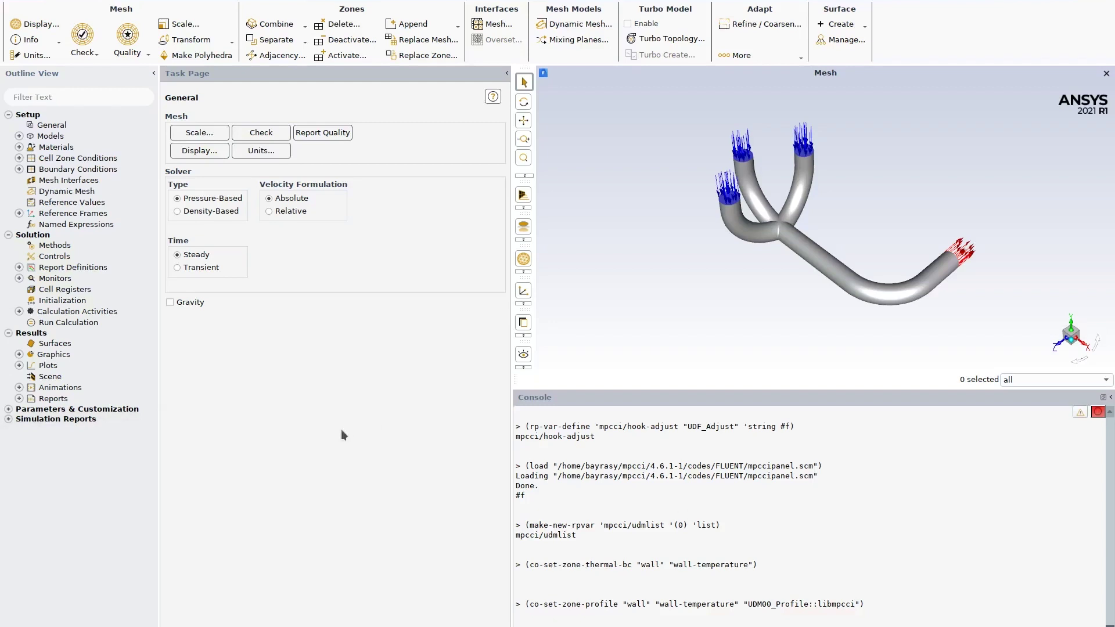
- Inspect the thermal boundary condition of the wall zone in FLUENT and close its settings
{"action": "left_click", "coordinate": [19, 169]}
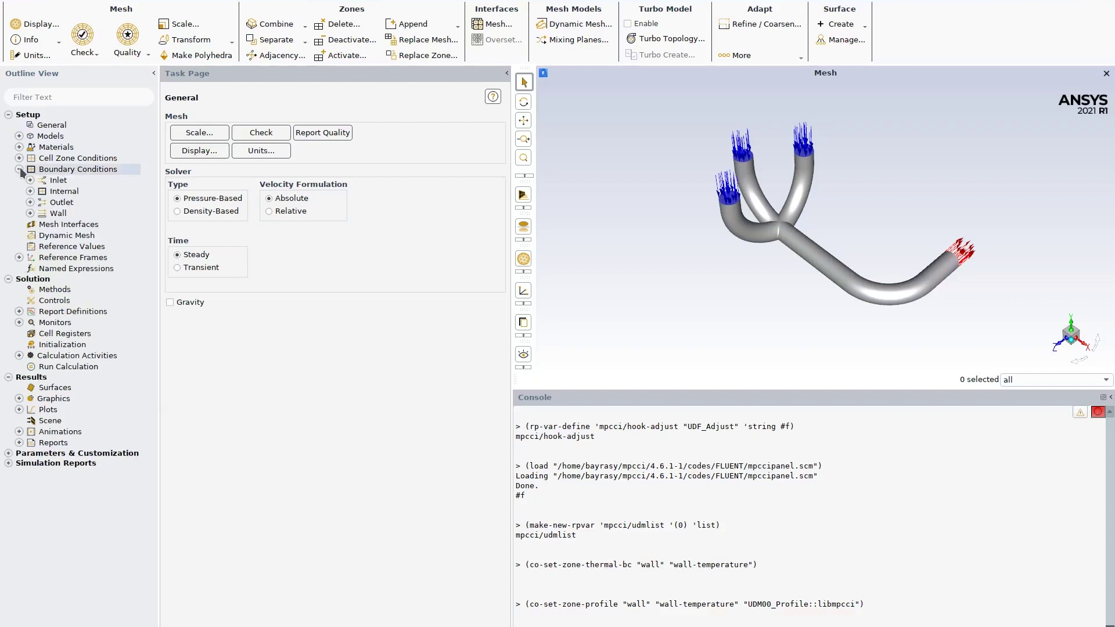
{"action": "left_click", "coordinate": [30, 213]}
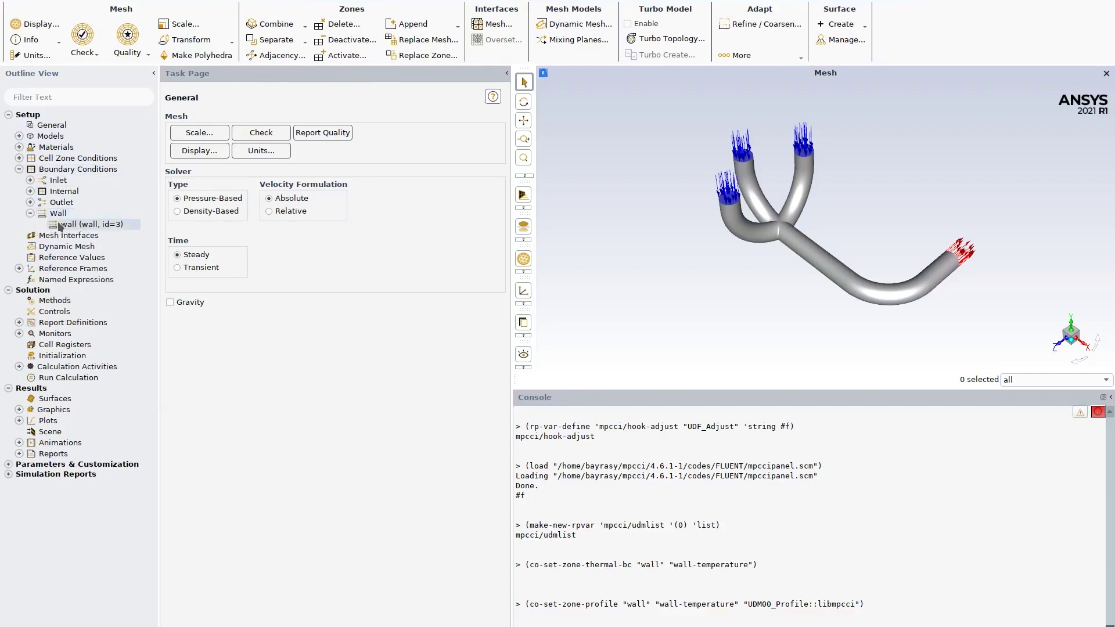
{"action": "right_click", "coordinate": [79, 225]}
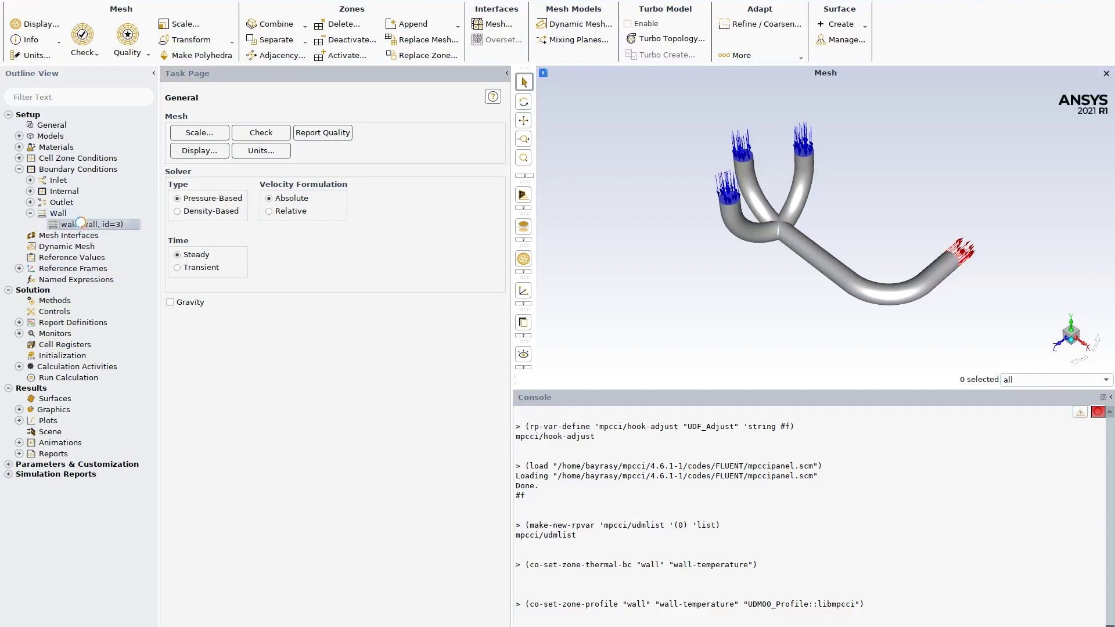
{"action": "left_click", "coordinate": [97, 232]}
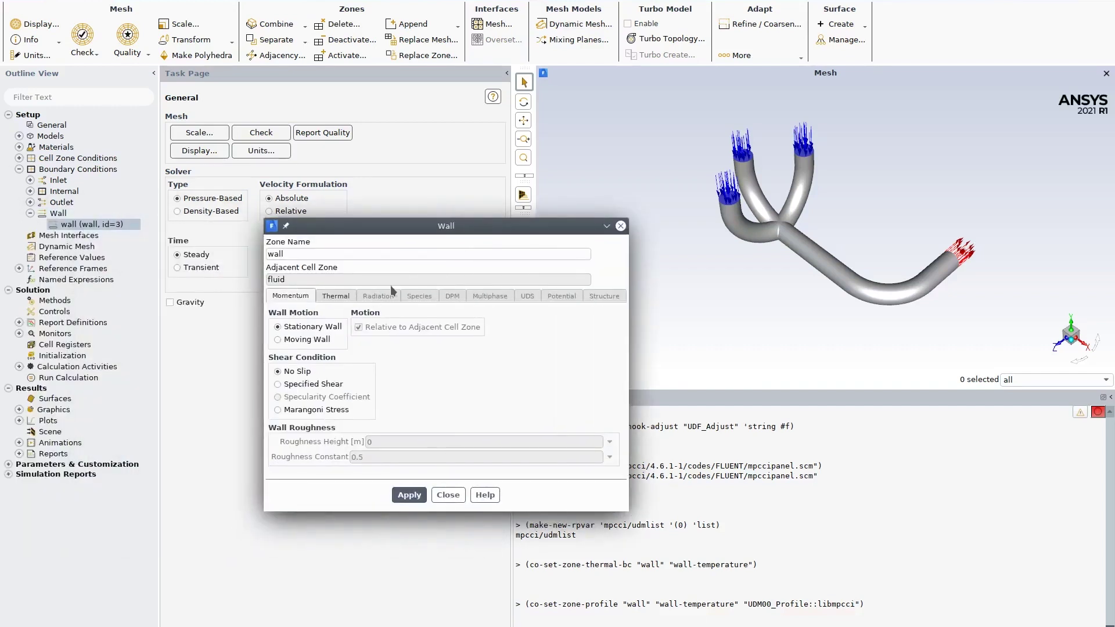
{"action": "left_click", "coordinate": [337, 297]}
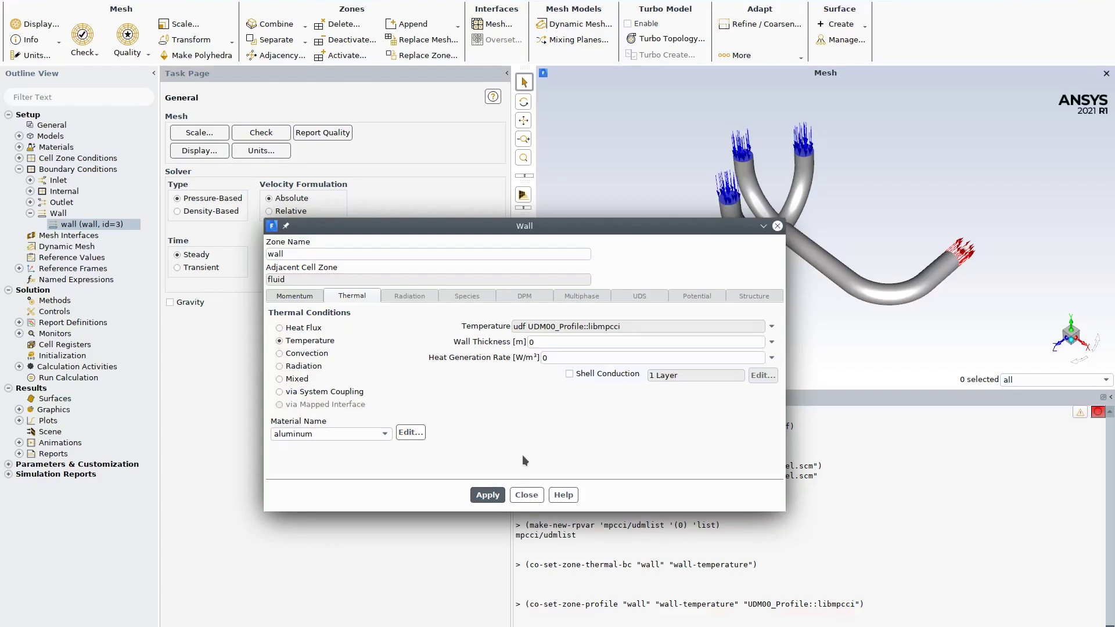
{"action": "left_click", "coordinate": [526, 495]}
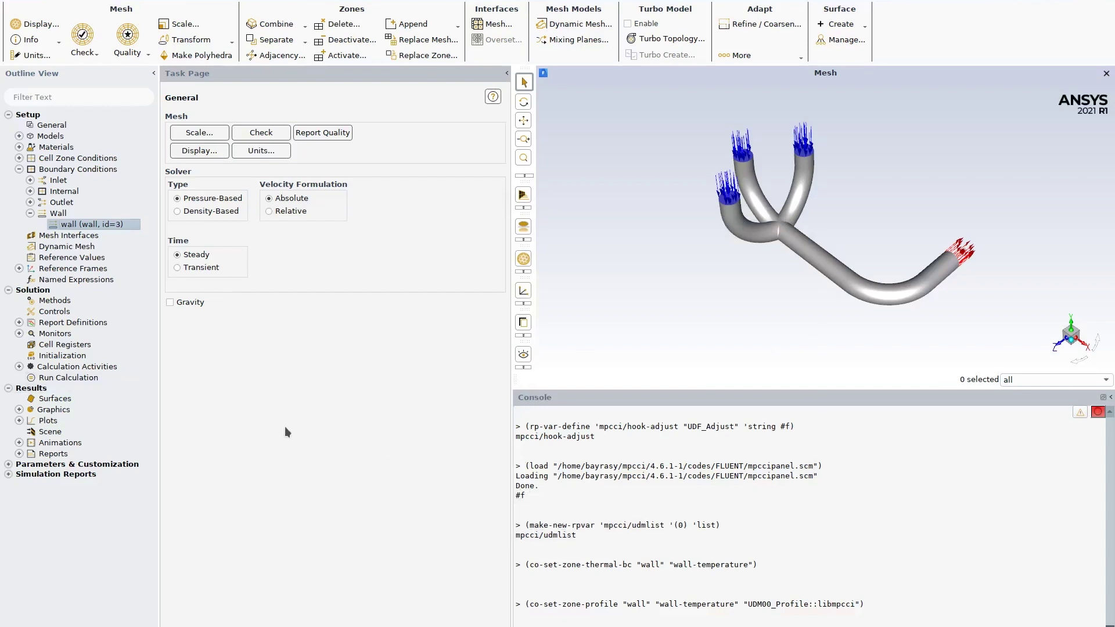
- Set the number of iterations to 200 and start the FLUENT calculation
{"action": "left_click", "coordinate": [58, 378]}
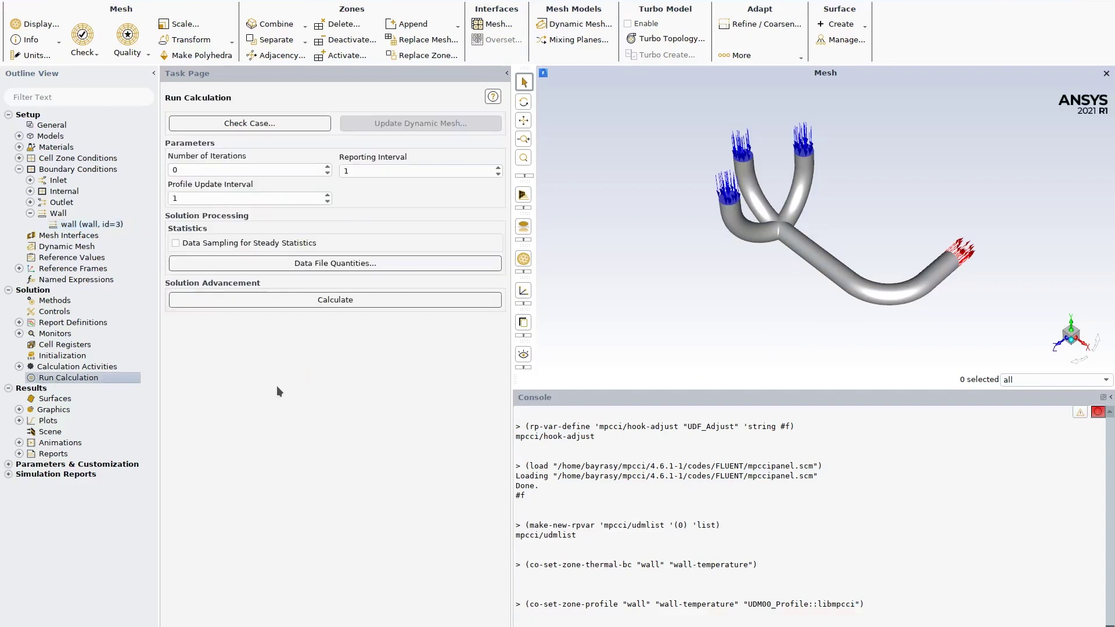
{"action": "double_click", "coordinate": [193, 170]}
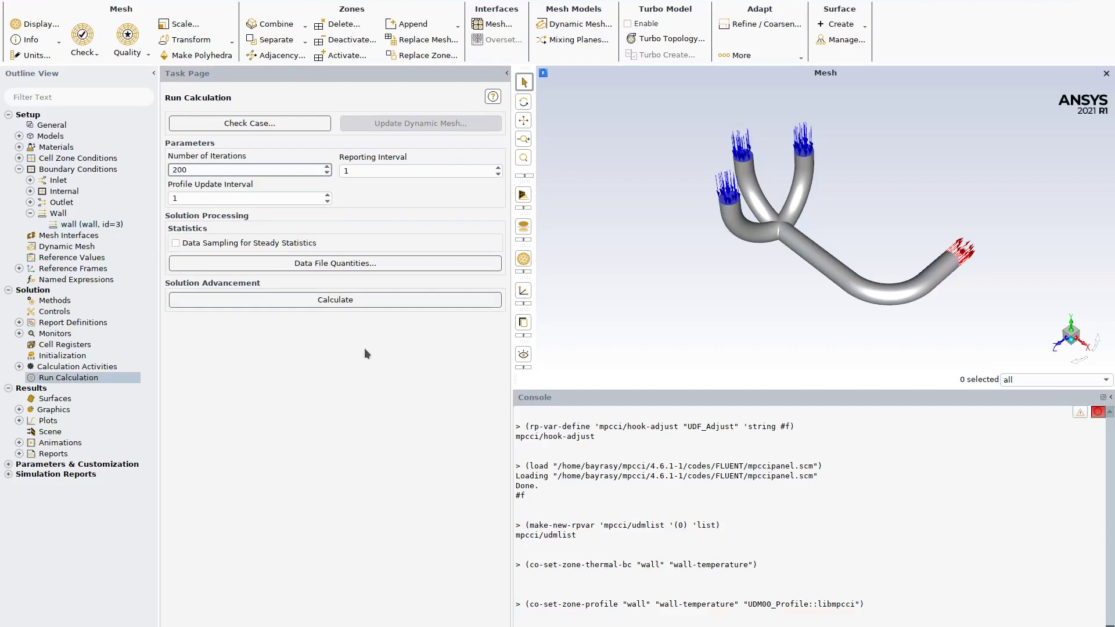
{"action": "left_click", "coordinate": [387, 302]}
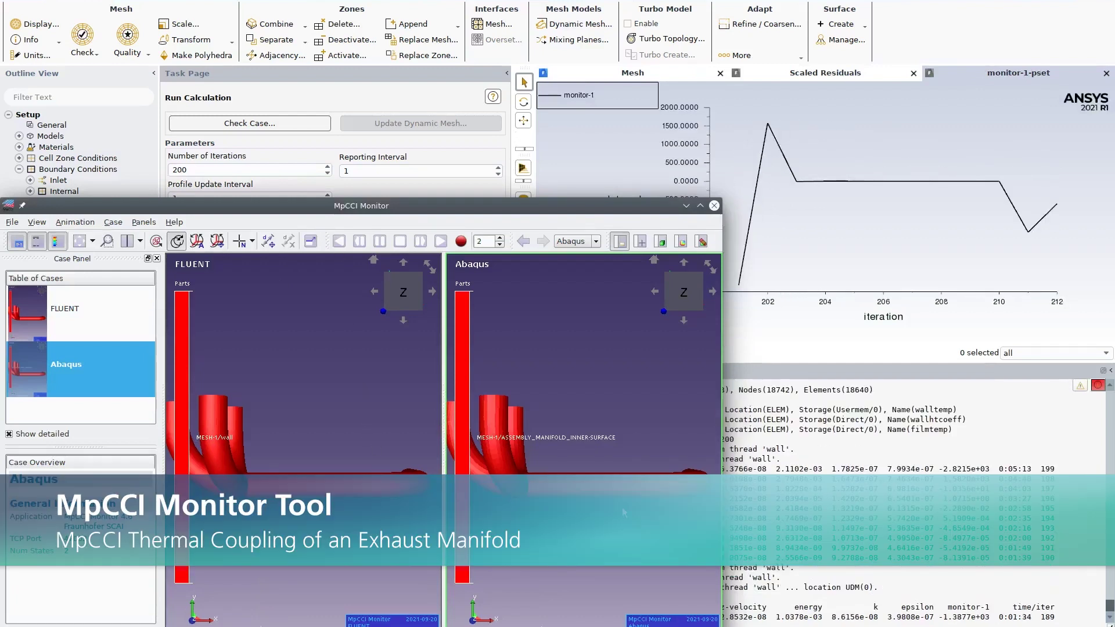
- Show the mesh edges on all parts of the Abaqus case through its part draw style settings
{"action": "left_click_drag", "start_coordinate": [635, 489], "coordinate": [552, 407]}
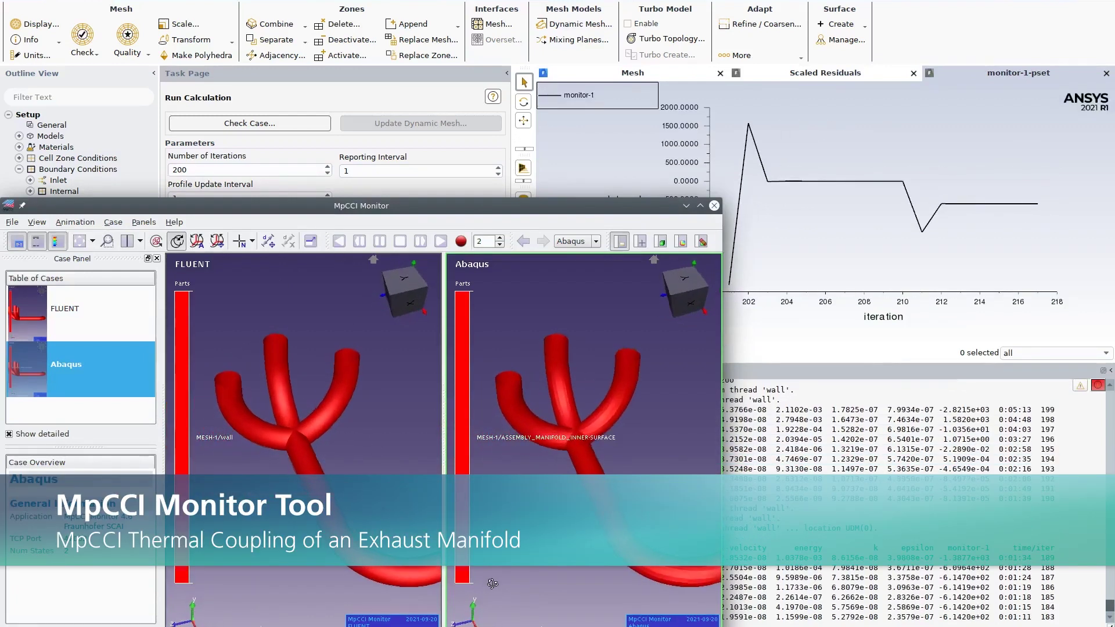
{"action": "left_click_drag", "start_coordinate": [637, 437], "coordinate": [634, 416]}
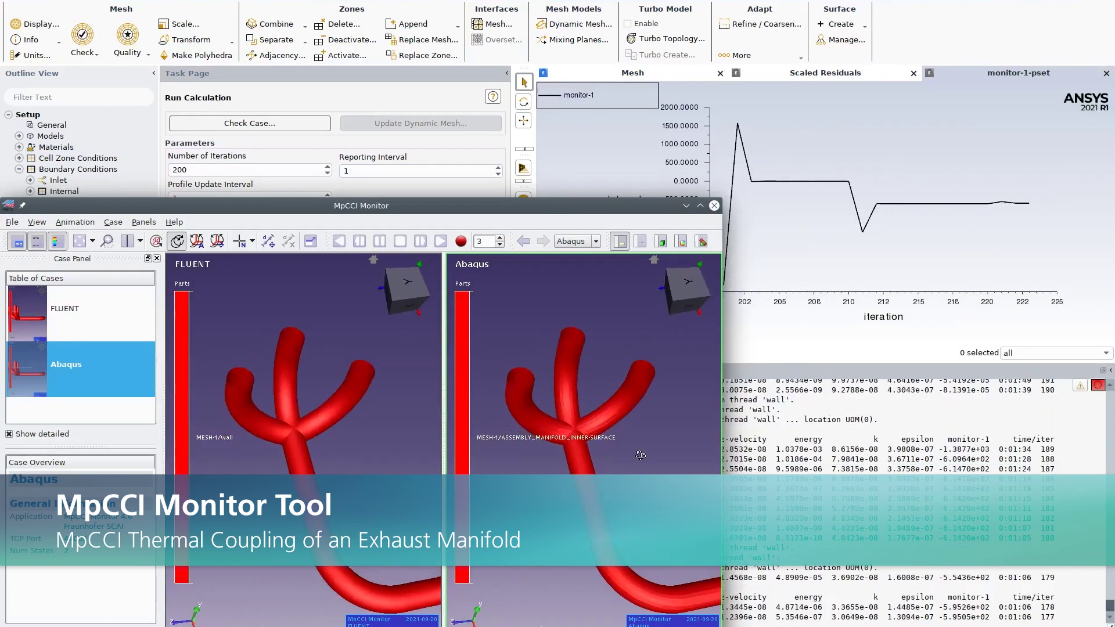
{"action": "left_click", "coordinate": [660, 241]}
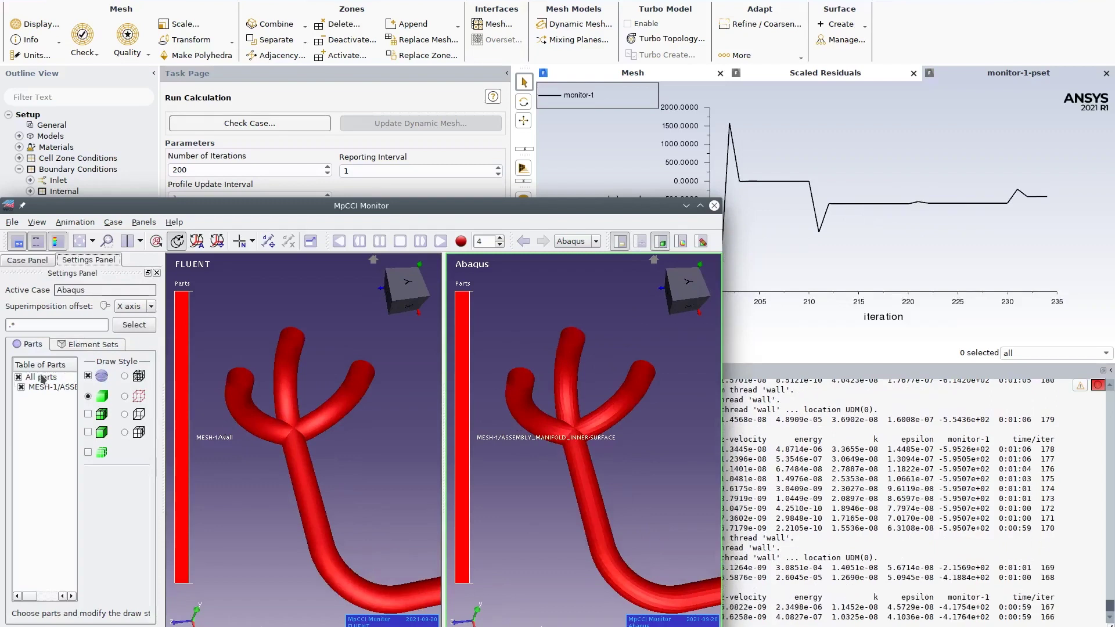
{"action": "left_click", "coordinate": [44, 378]}
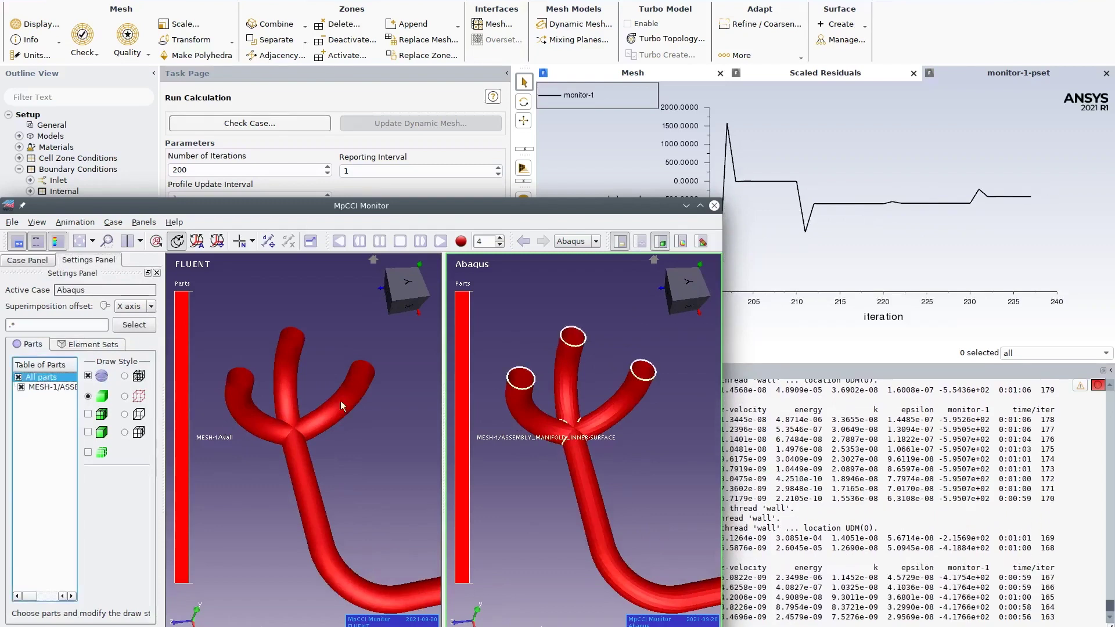
{"action": "left_click", "coordinate": [88, 414]}
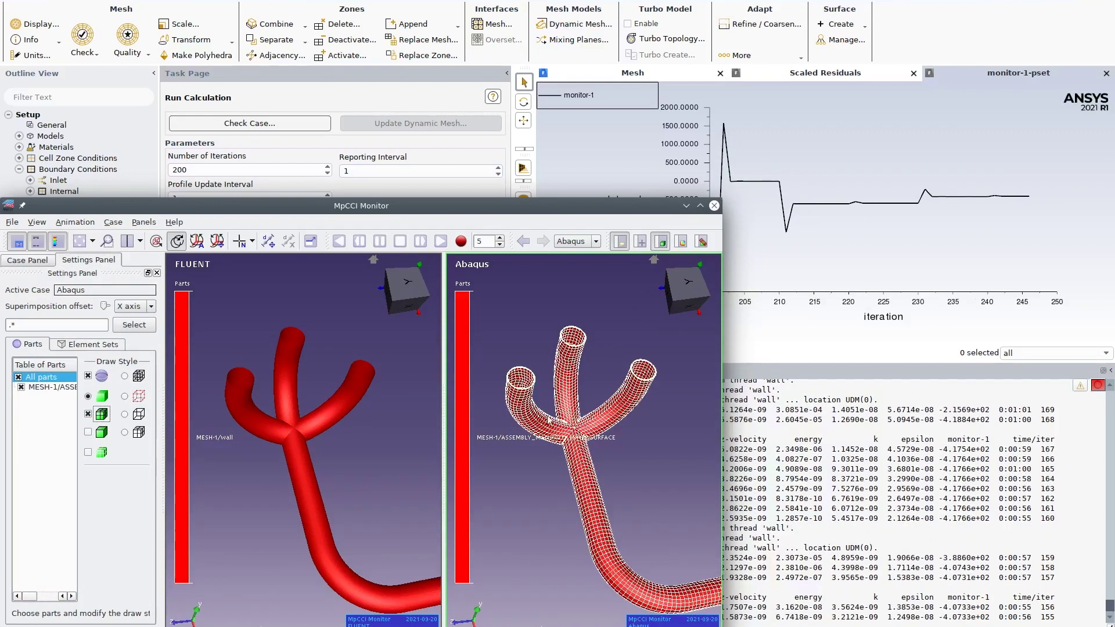
- Show the mesh edges on the FLUENT case's MESH-1/wall part and compare both meshes closely around the pipe junction
{"action": "scroll", "coordinate": [574, 437], "scroll_direction": "up", "scroll_amount": 3}
{"action": "scroll", "coordinate": [523, 453], "scroll_direction": "down", "scroll_amount": 2}
{"action": "scroll", "coordinate": [491, 469], "scroll_direction": "up", "scroll_amount": 2}
{"action": "left_click", "coordinate": [380, 469]}
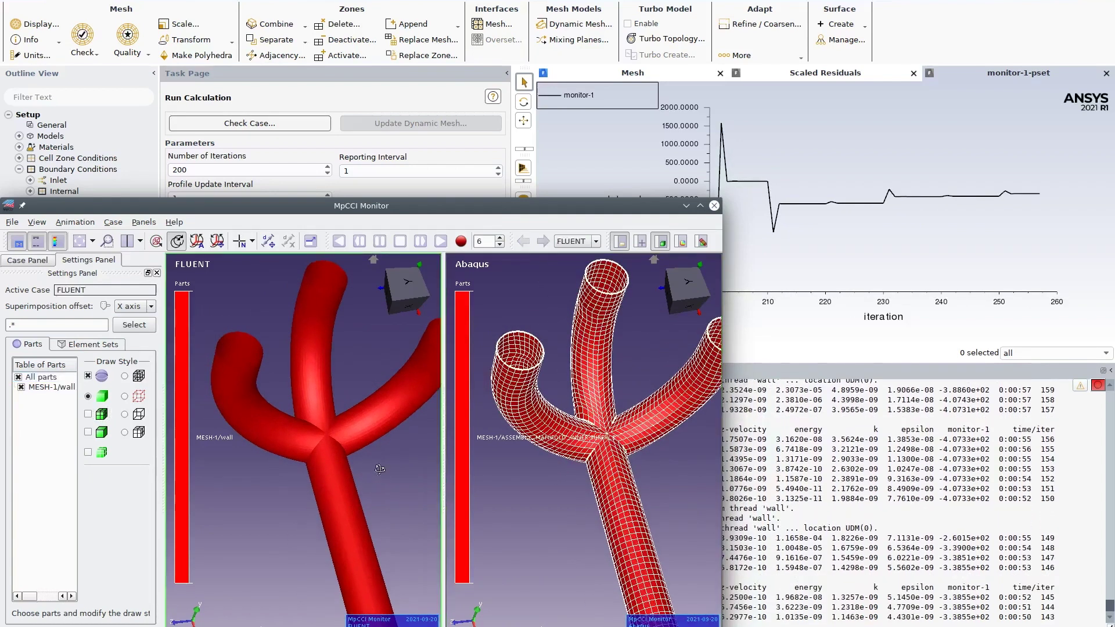
{"action": "left_click", "coordinate": [52, 386]}
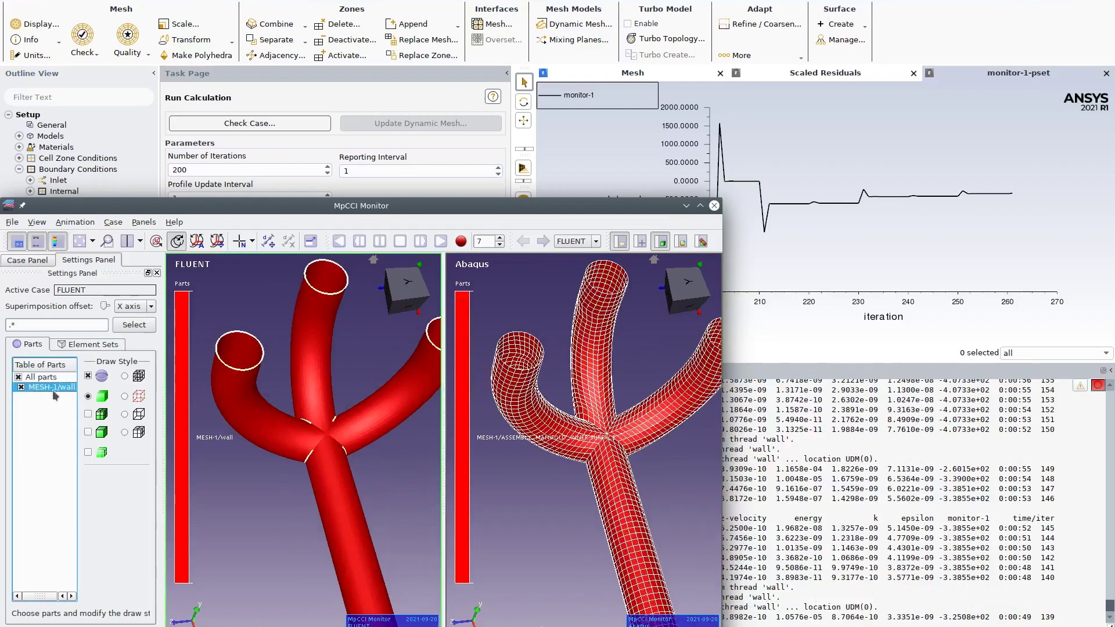
{"action": "left_click", "coordinate": [87, 414]}
{"action": "scroll", "coordinate": [334, 440], "scroll_direction": "up", "scroll_amount": 3}
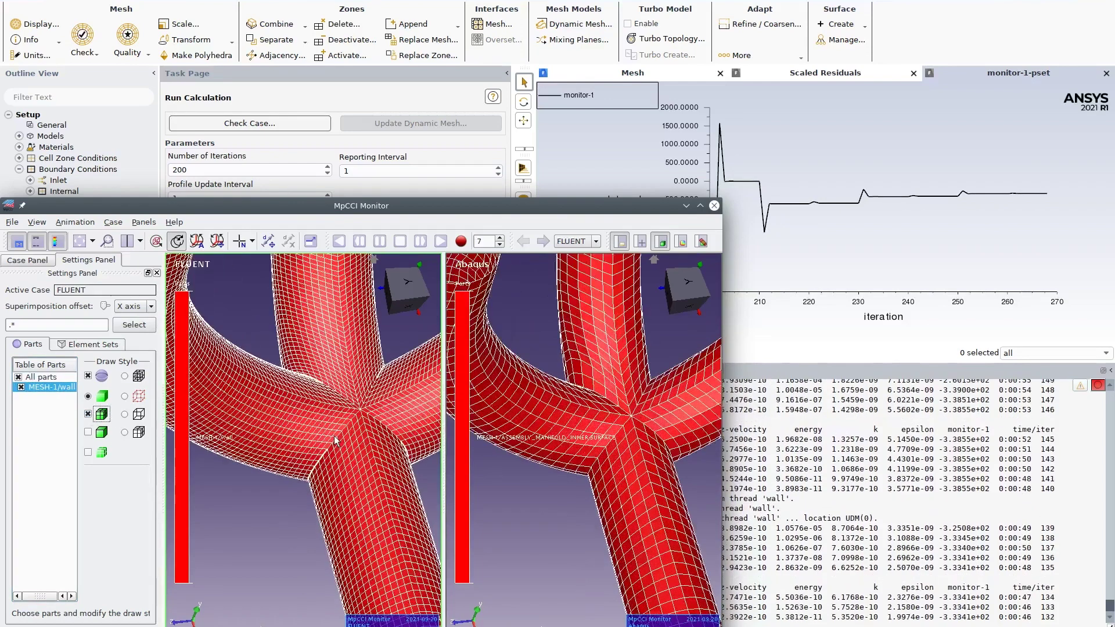
{"action": "scroll", "coordinate": [307, 445], "scroll_direction": "up", "scroll_amount": 3}
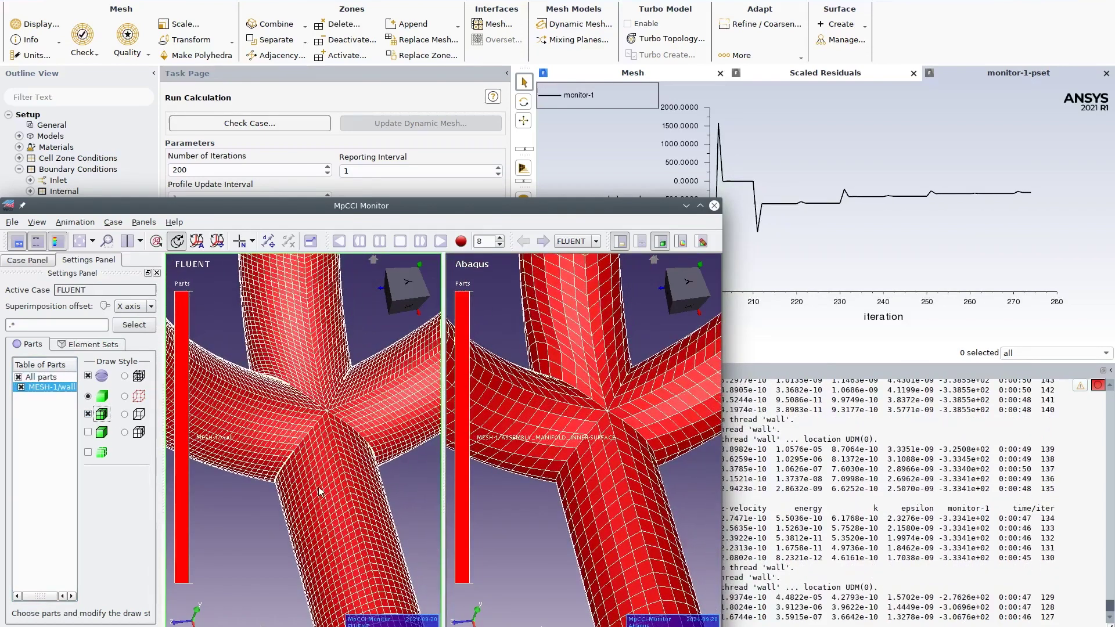
{"action": "scroll", "coordinate": [317, 519], "scroll_direction": "down", "scroll_amount": 3}
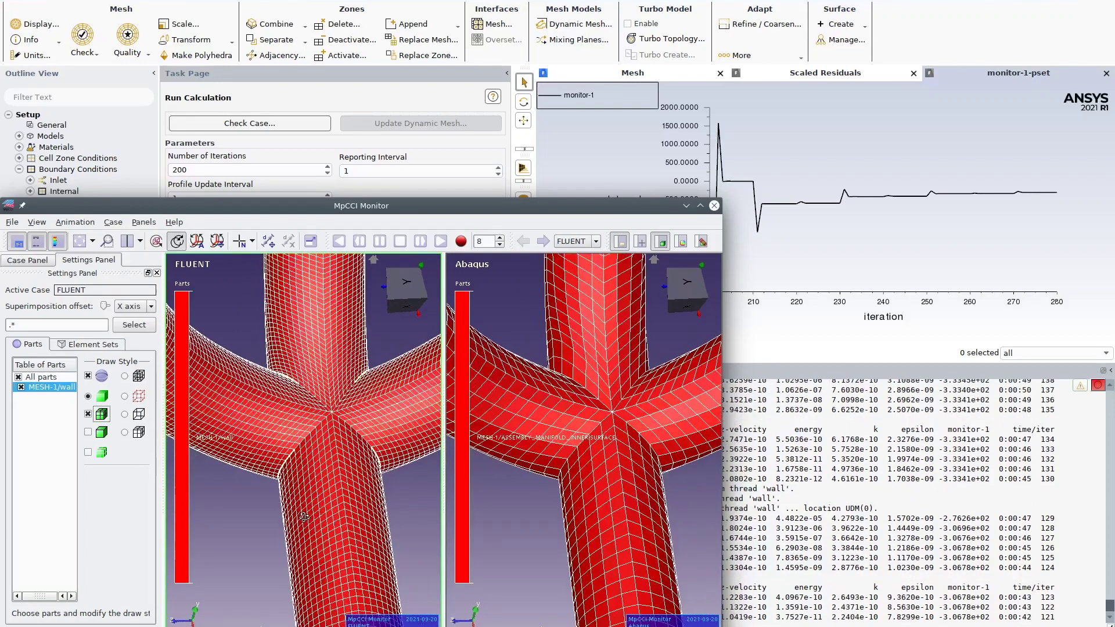
{"action": "scroll", "coordinate": [321, 450], "scroll_direction": "down", "scroll_amount": 5}
{"action": "scroll", "coordinate": [321, 451], "scroll_direction": "down", "scroll_amount": 2}
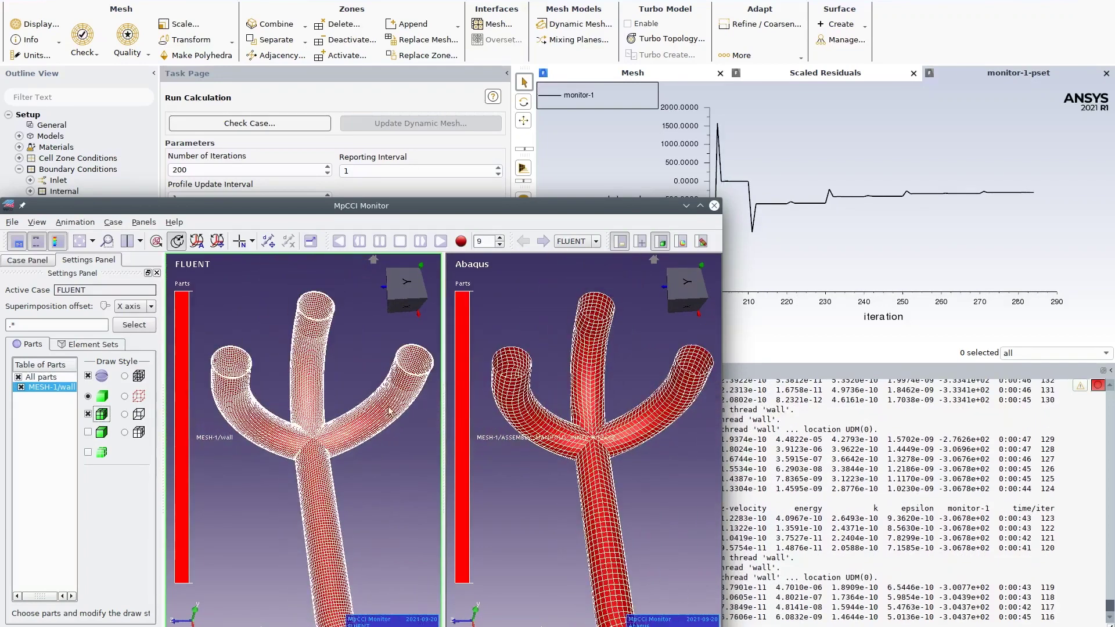
{"action": "mouse_move", "coordinate": [346, 357]}
{"action": "left_mouse_down"}
{"action": "mouse_move", "coordinate": [331, 346]}
{"action": "mouse_move", "coordinate": [343, 354]}
{"action": "left_mouse_up"}
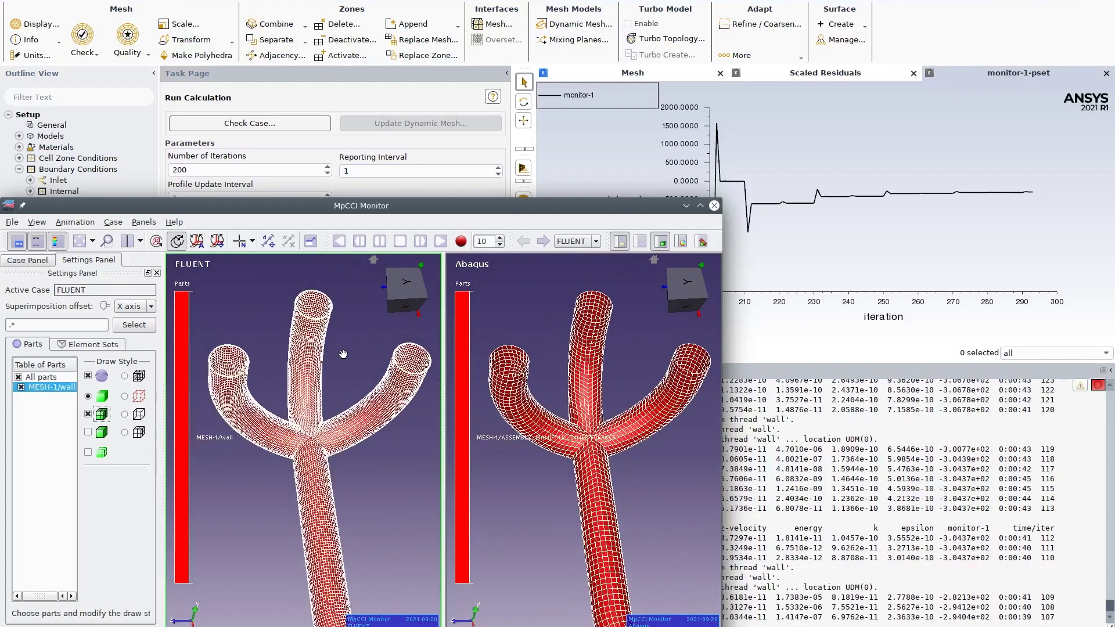
- Display the scalar result filmtemp [K] on both the FLUENT and Abaqus models
{"action": "left_click", "coordinate": [681, 241]}
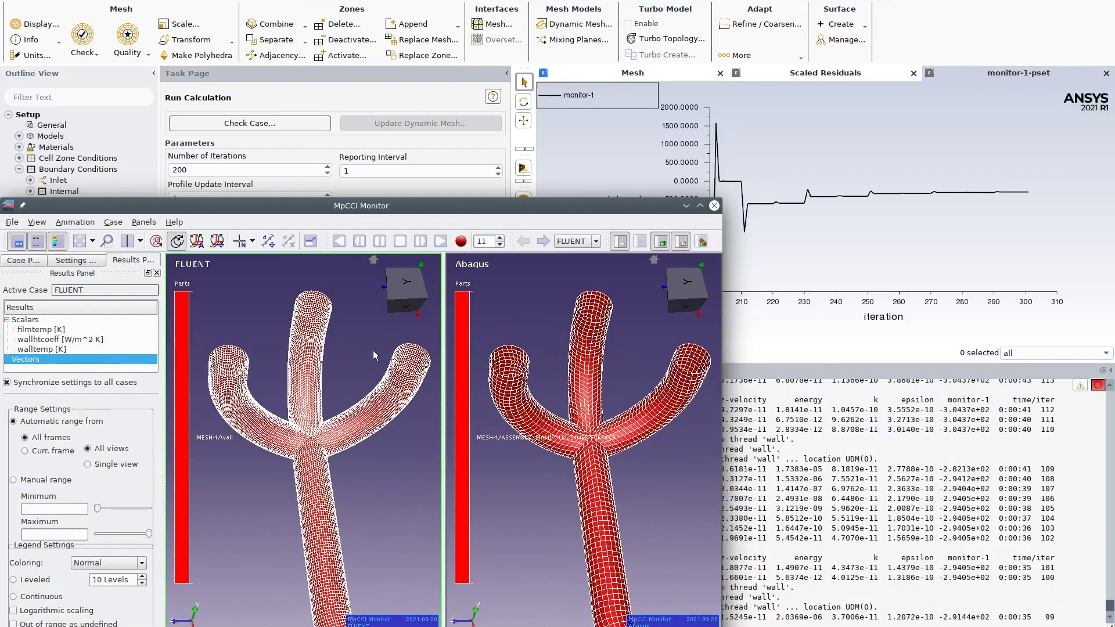
{"action": "left_click", "coordinate": [52, 331]}
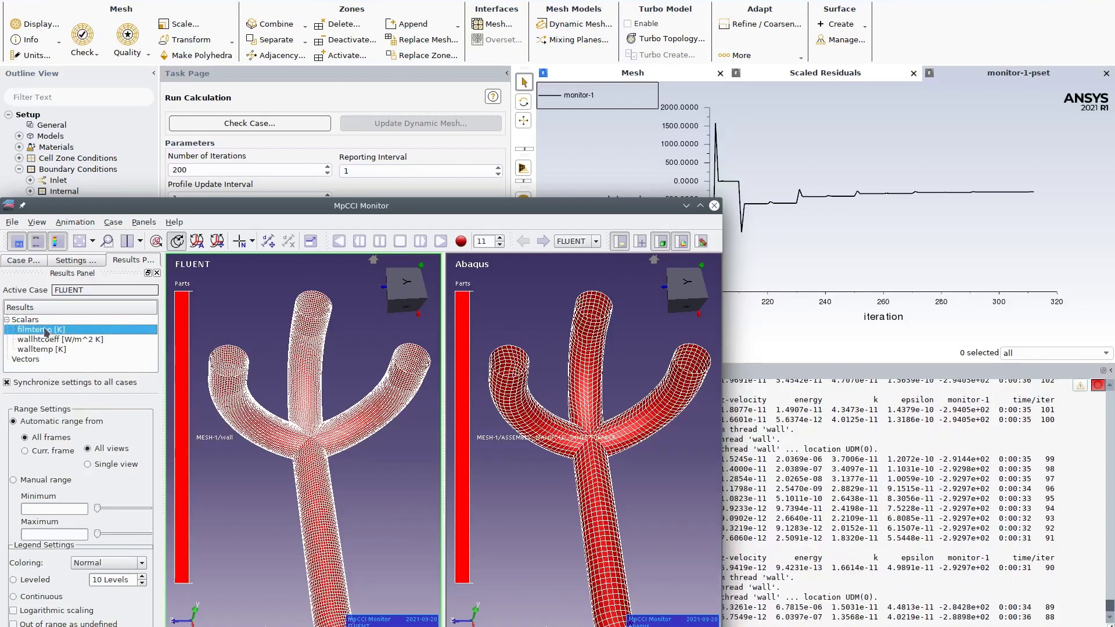
{"action": "double_click", "coordinate": [45, 331]}
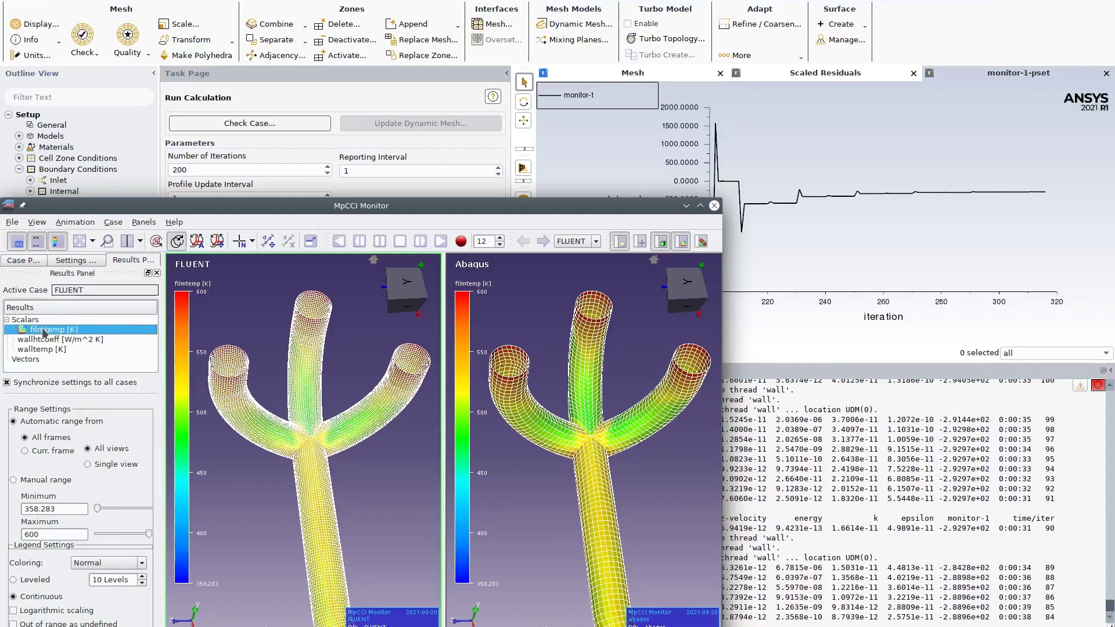
{"action": "left_click_drag", "start_coordinate": [356, 476], "coordinate": [384, 412]}
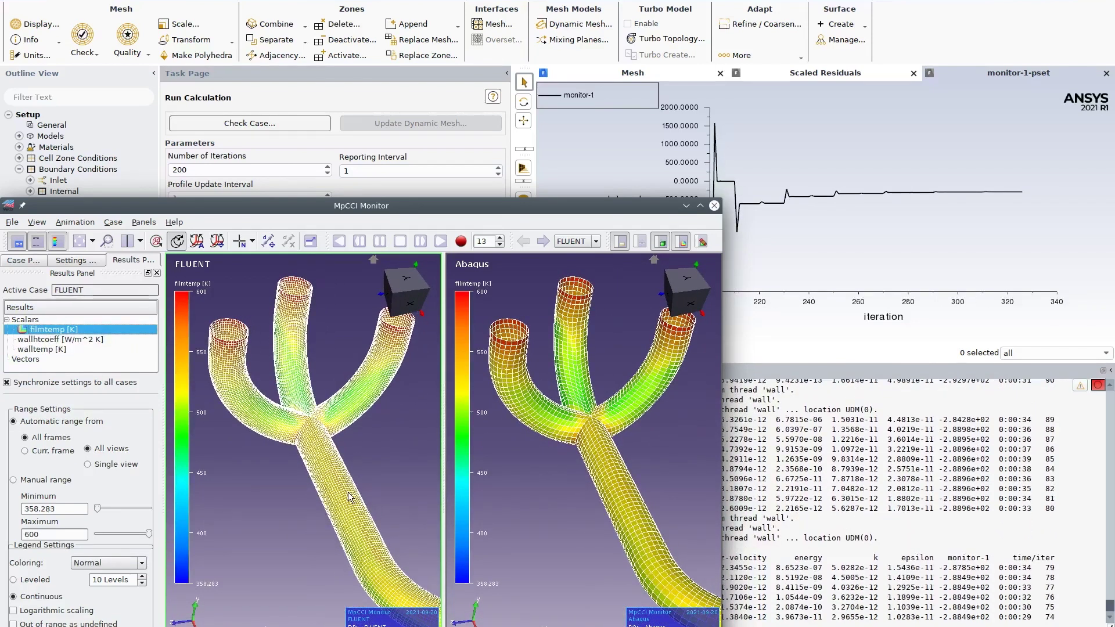
- Hide the mesh edges on the FLUENT wall part and on the Abaqus inner surface part
{"action": "left_click", "coordinate": [74, 260]}
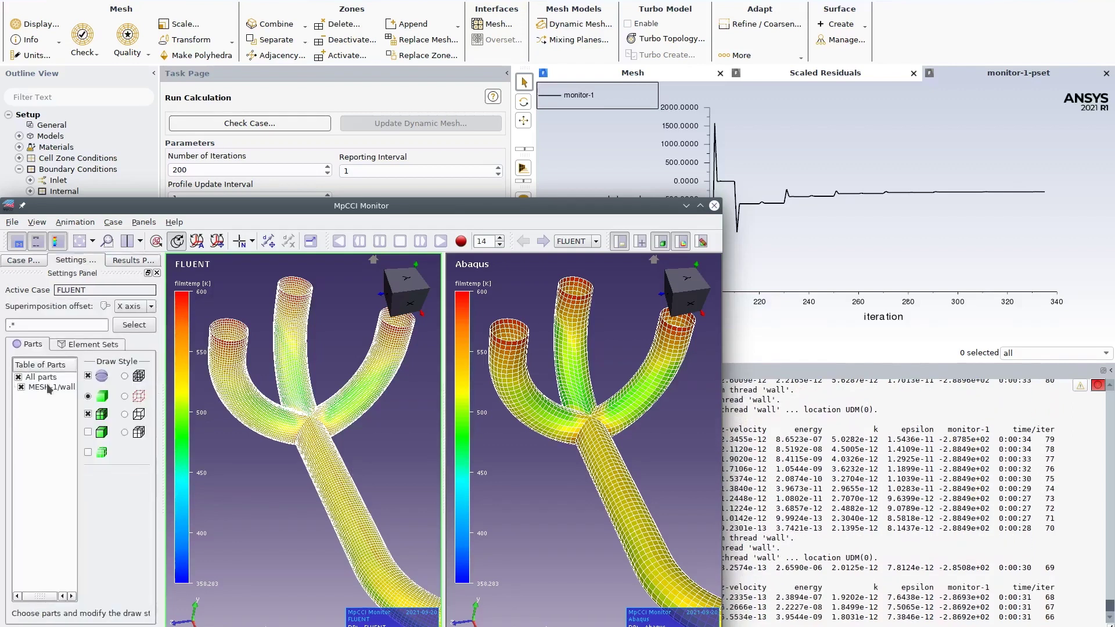
{"action": "left_click", "coordinate": [49, 389]}
{"action": "left_click", "coordinate": [87, 414]}
{"action": "left_click", "coordinate": [525, 469]}
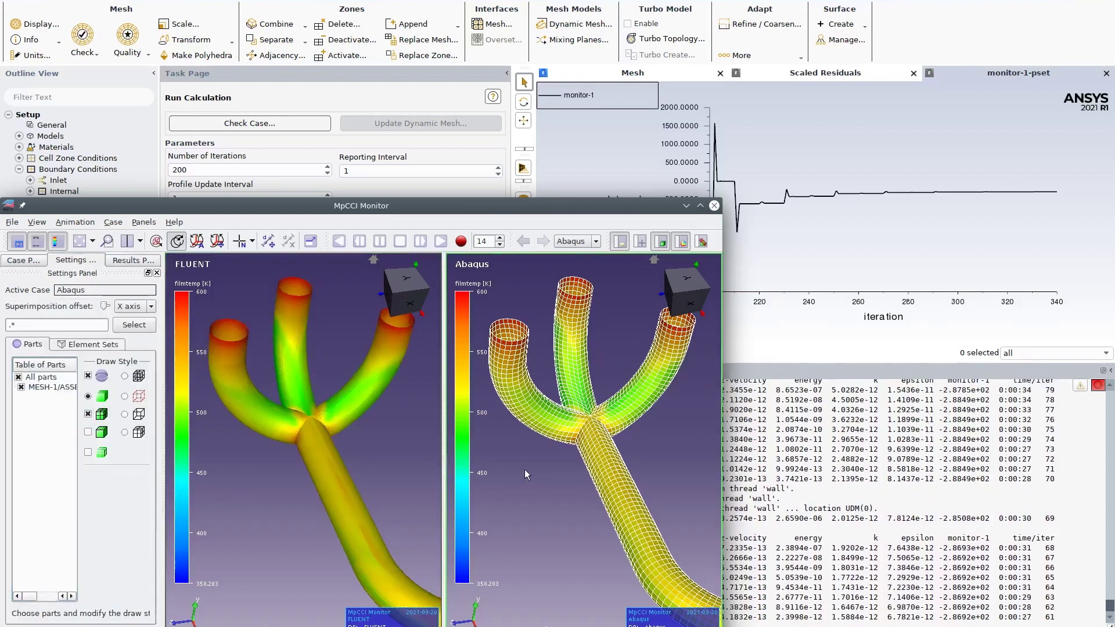
{"action": "left_click", "coordinate": [42, 388]}
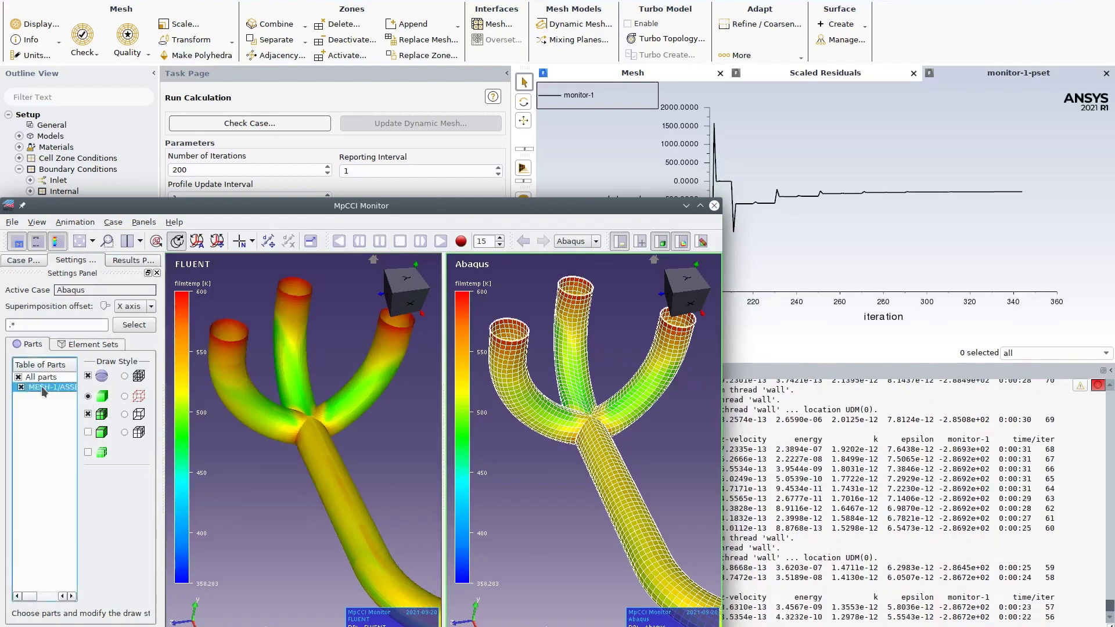
{"action": "left_click", "coordinate": [88, 414]}
{"action": "left_click", "coordinate": [370, 462]}
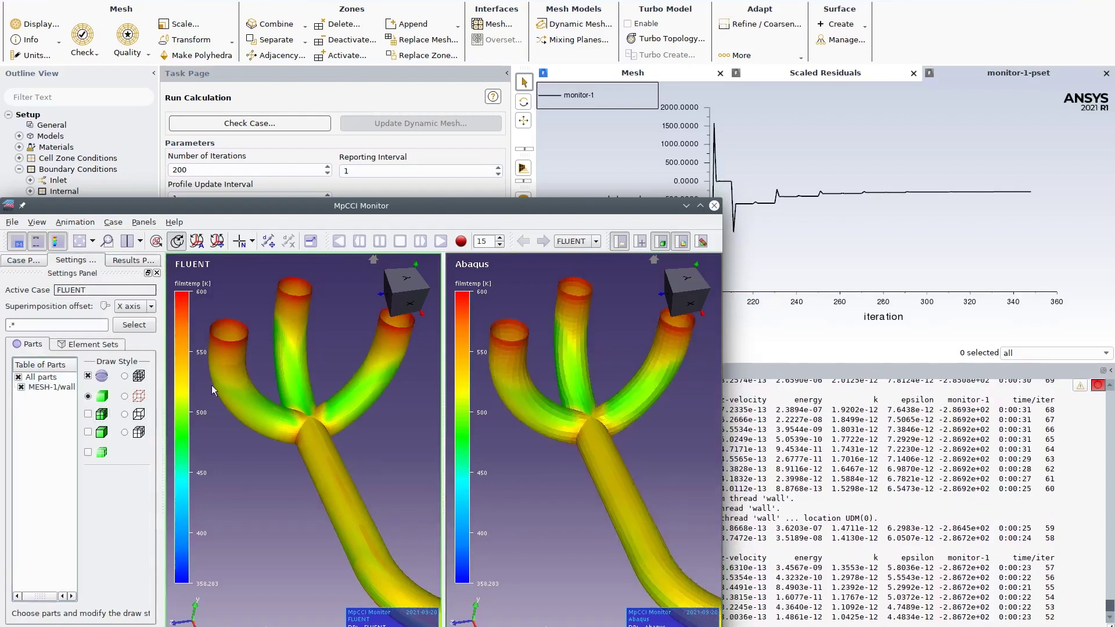
- Return to the result settings and compare the film temperature distribution on the FLUENT and Abaqus manifolds
{"action": "left_click", "coordinate": [133, 260]}
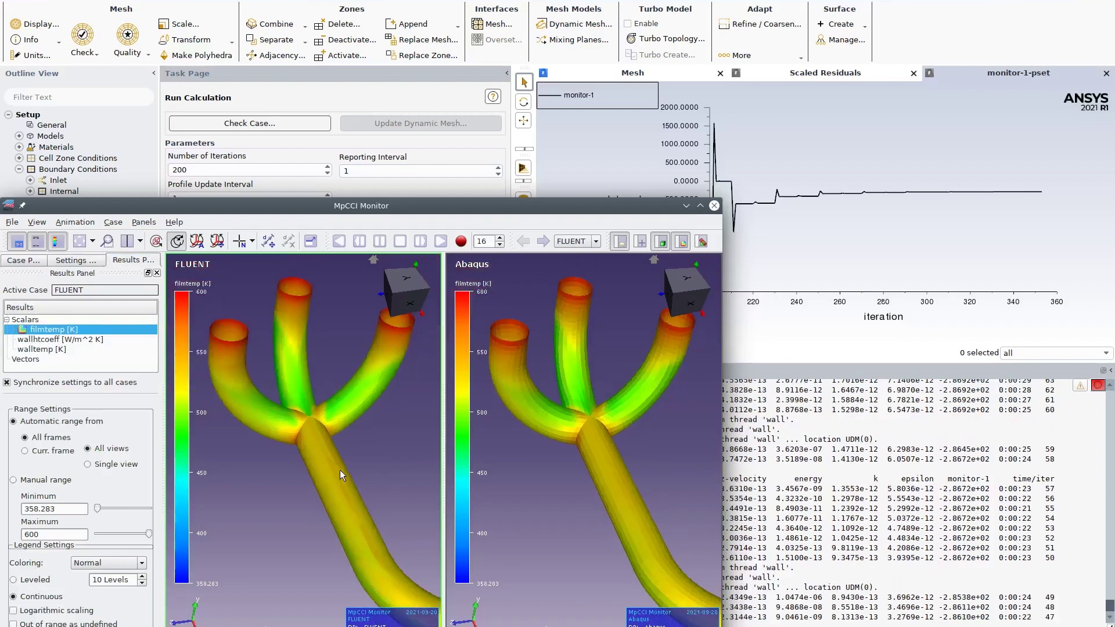
{"action": "scroll", "coordinate": [340, 470], "scroll_direction": "down", "scroll_amount": 3}
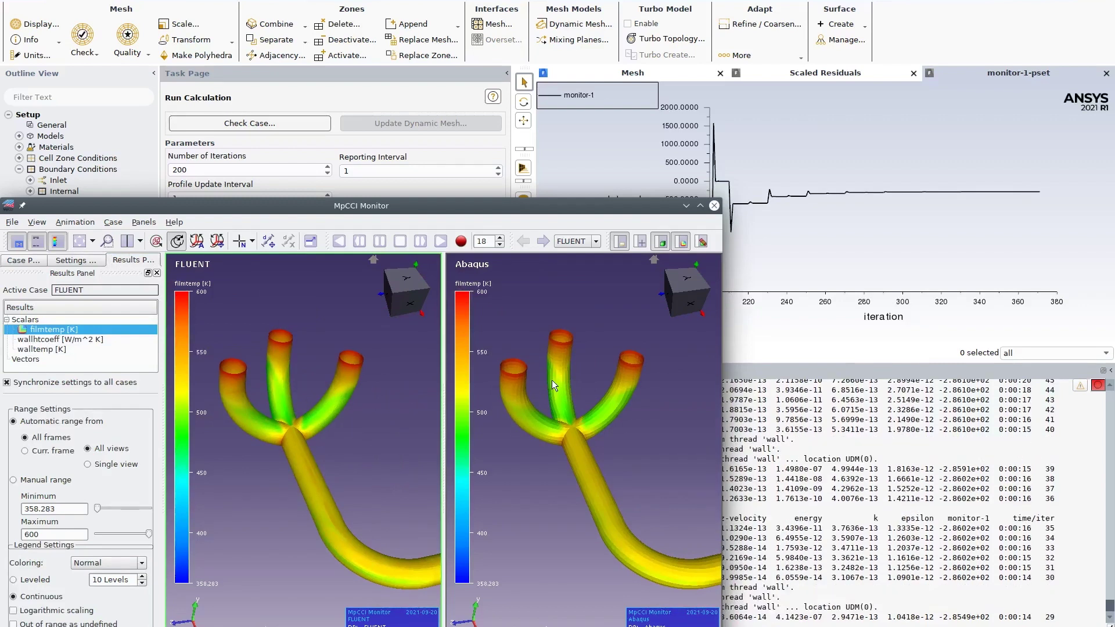
{"action": "scroll", "coordinate": [552, 415], "scroll_direction": "up", "scroll_amount": 2}
{"action": "left_click_drag", "start_coordinate": [575, 417], "coordinate": [555, 466]}
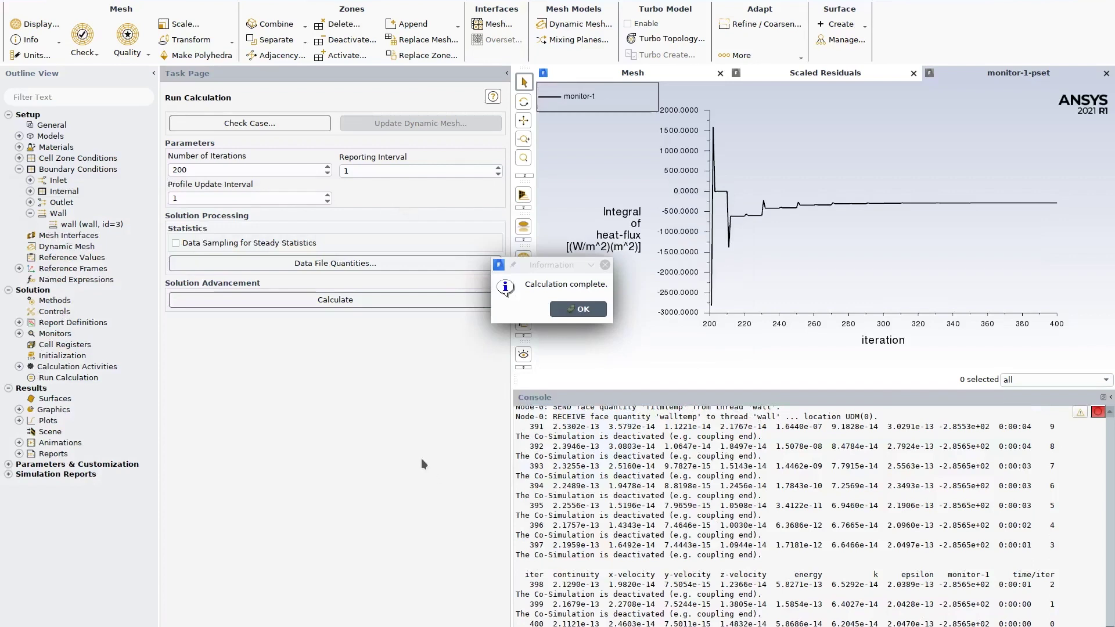
- Acknowledge the end of the FLUENT calculation, check the job completion lines in the enlarged Abaqus log and close the log window
{"action": "left_click", "coordinate": [574, 309]}
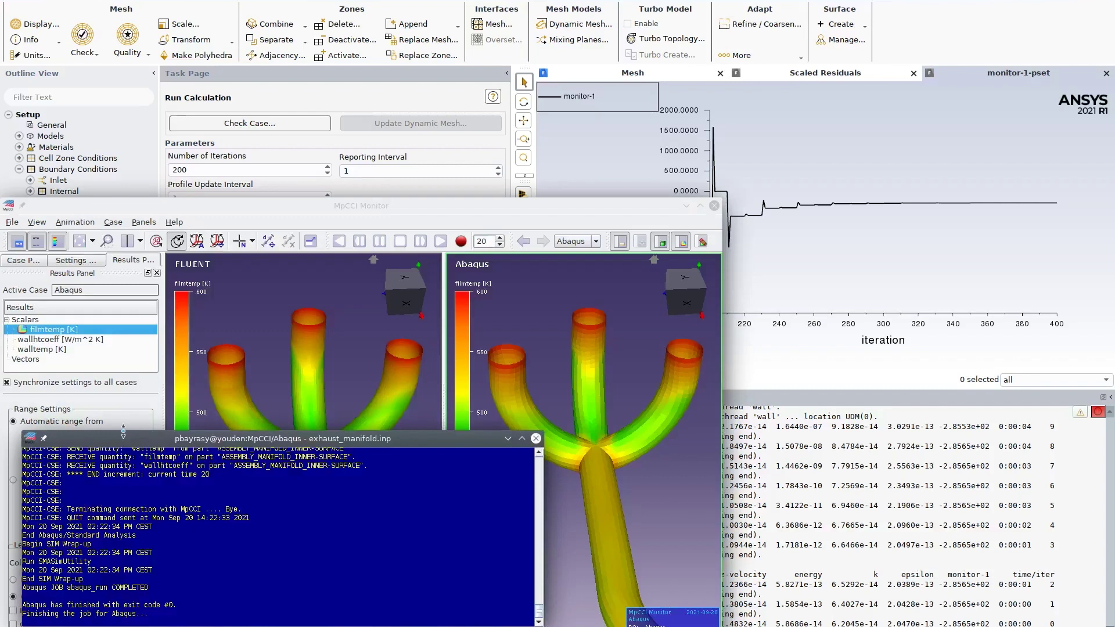
{"action": "left_click_drag", "start_coordinate": [123, 430], "coordinate": [123, 211]}
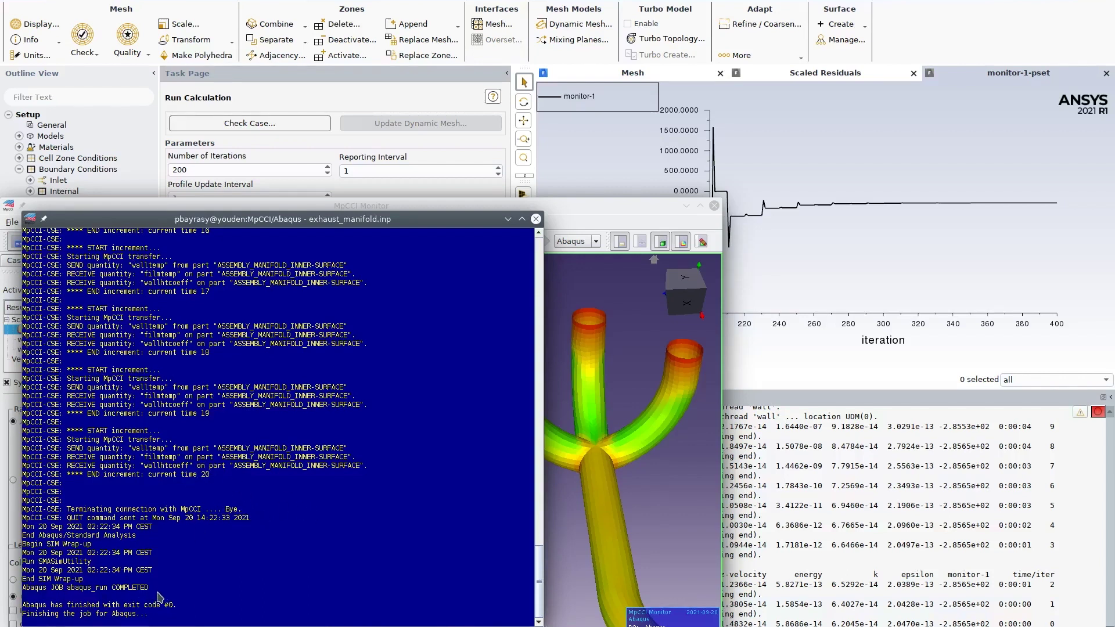
{"action": "left_click_drag", "start_coordinate": [158, 595], "coordinate": [139, 544]}
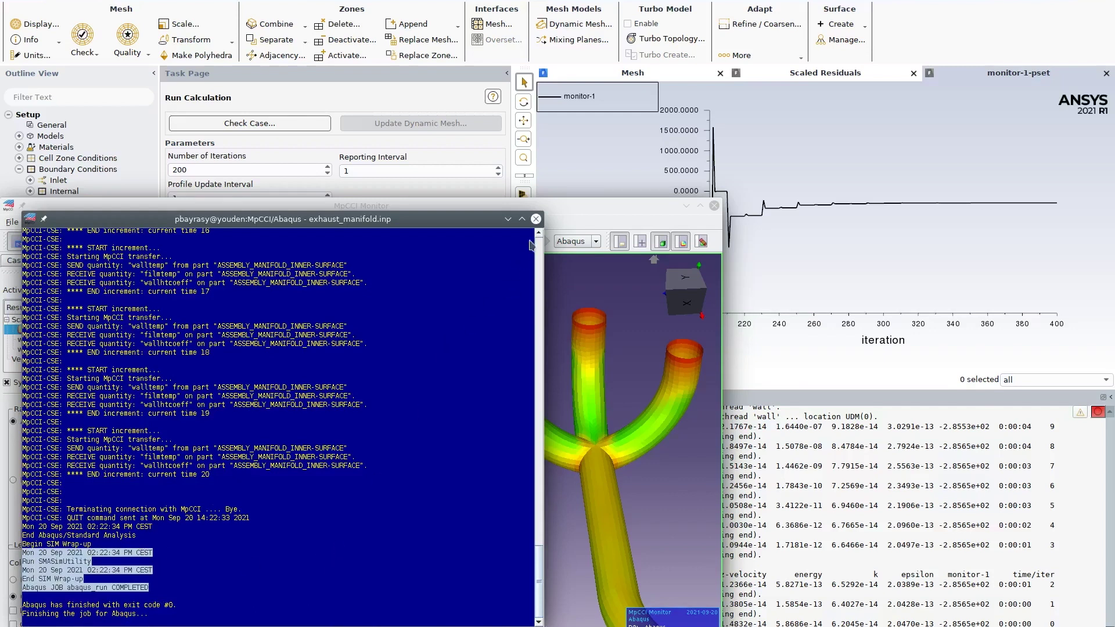
{"action": "left_click", "coordinate": [536, 220]}
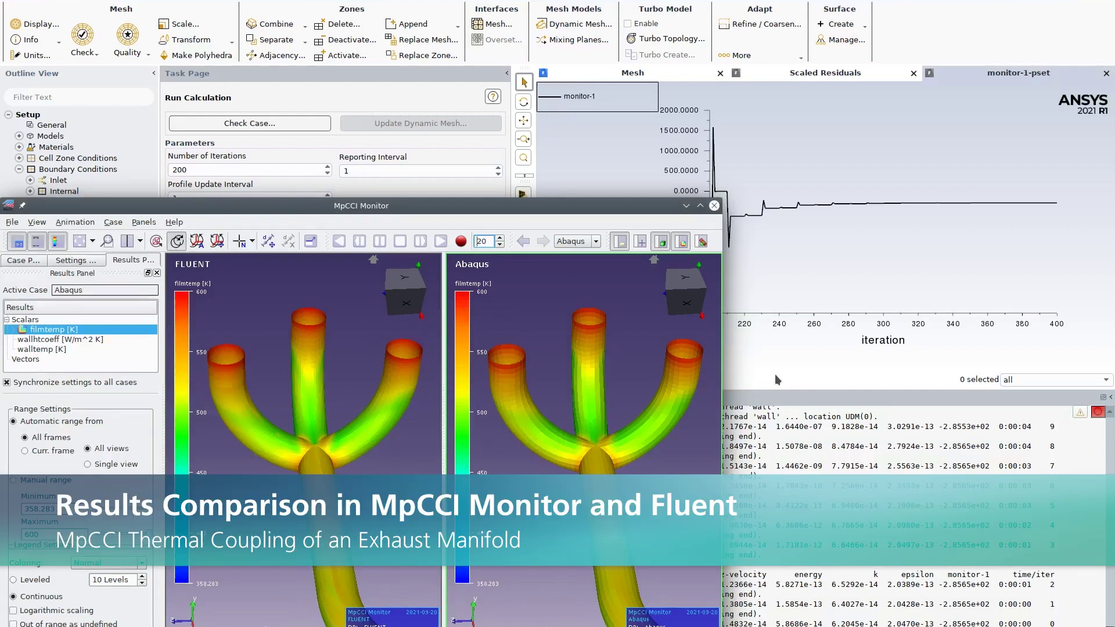
- Switch to FLUENT and create a new contour plot on the wall surface
{"action": "left_click", "coordinate": [775, 378]}
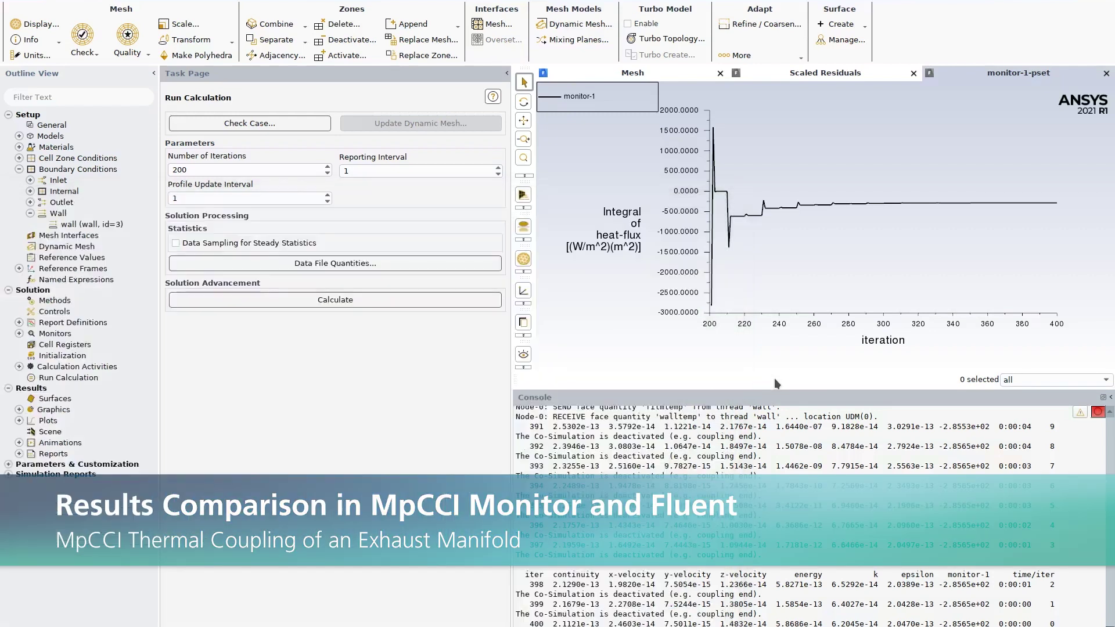
{"action": "left_click", "coordinate": [19, 410]}
{"action": "right_click", "coordinate": [68, 431]}
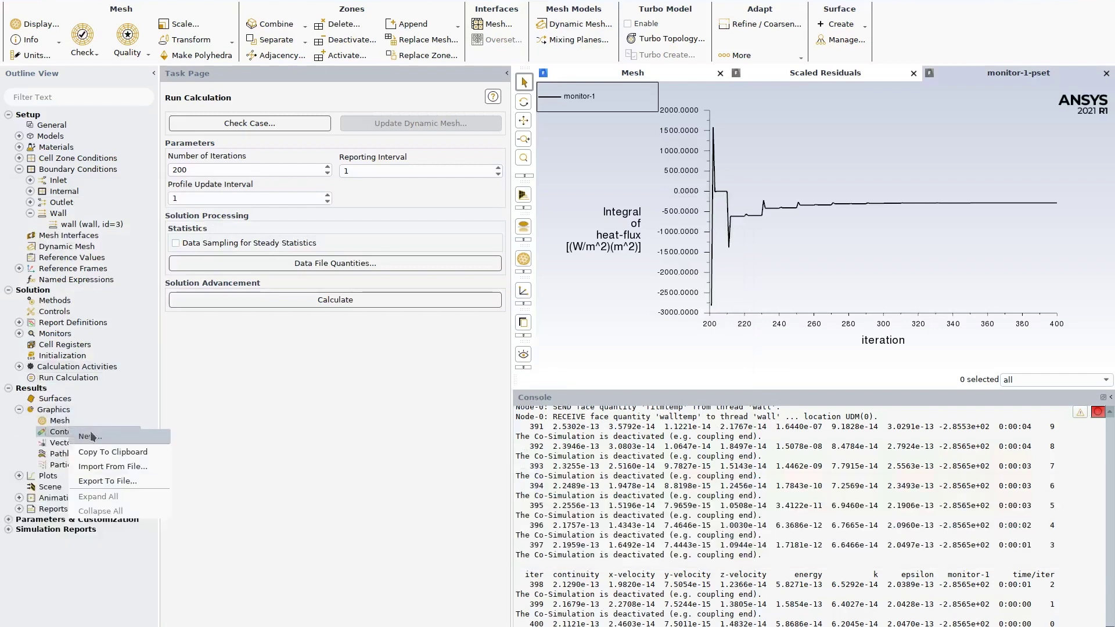
{"action": "left_click", "coordinate": [91, 437]}
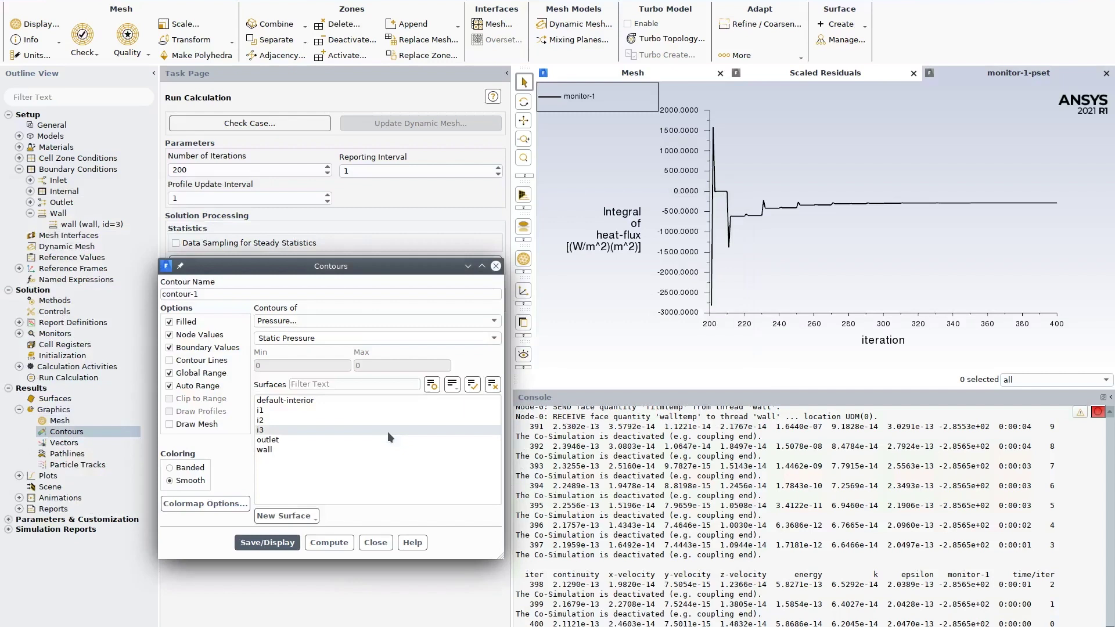
{"action": "left_click", "coordinate": [280, 451]}
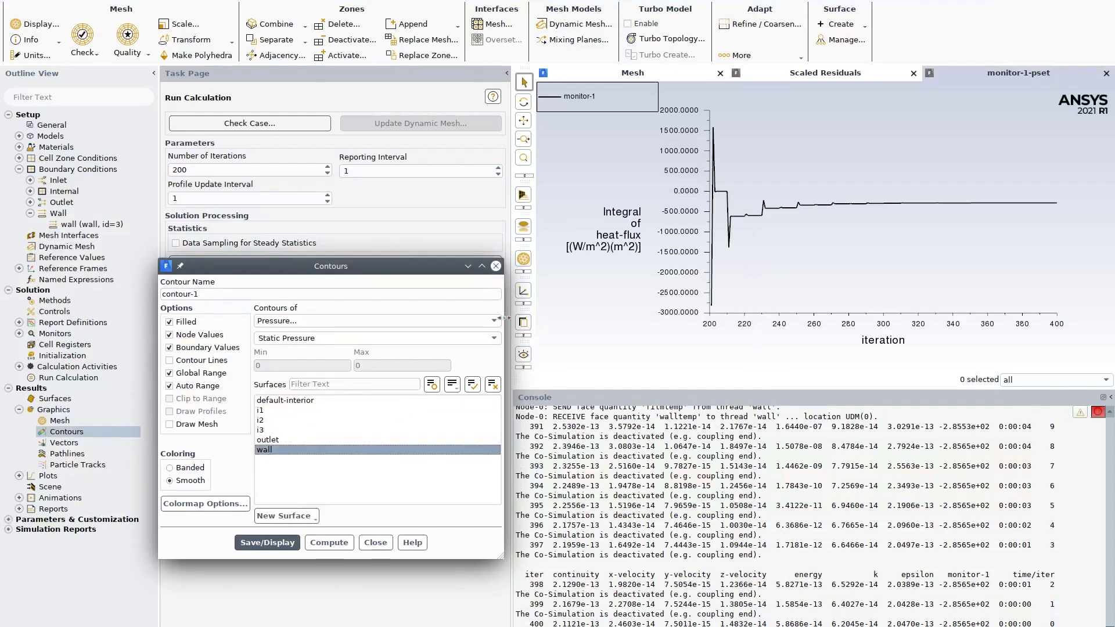
- Set the contour variable to Temperature, Wall Temperature, disable Global Range, then compute and display contour-1
{"action": "left_click", "coordinate": [441, 321]}
{"action": "left_click", "coordinate": [413, 361]}
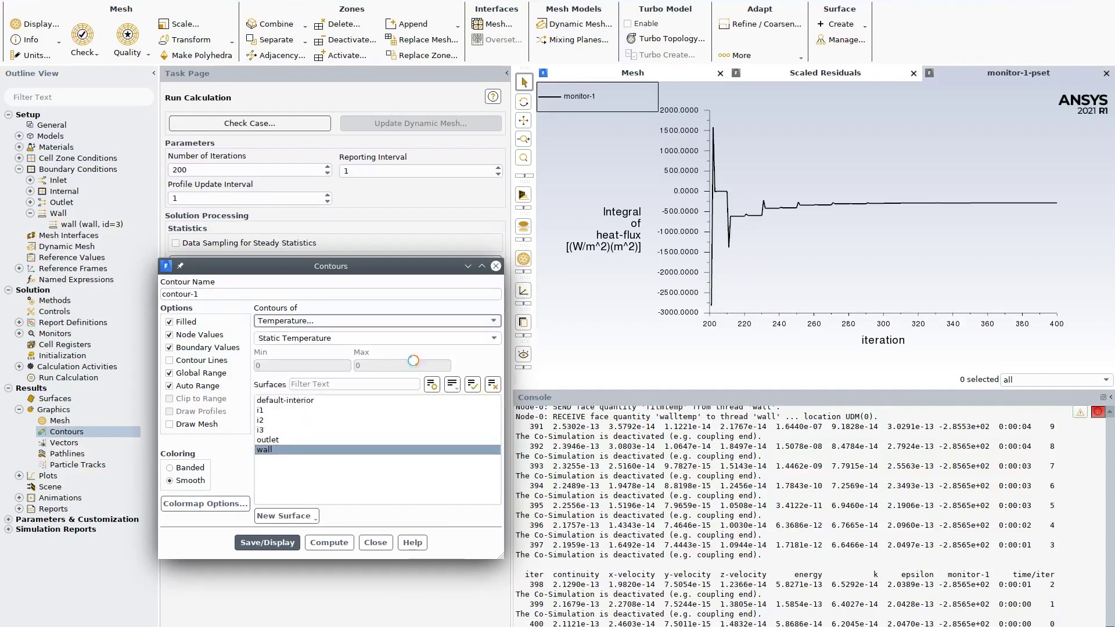
{"action": "left_click", "coordinate": [496, 339]}
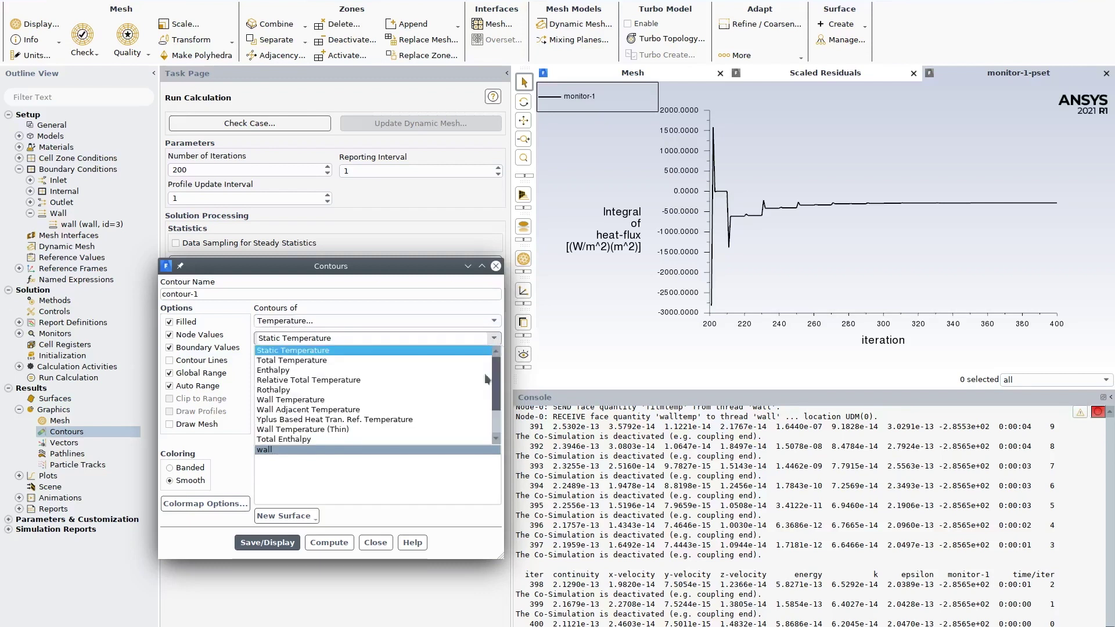
{"action": "left_click", "coordinate": [287, 401]}
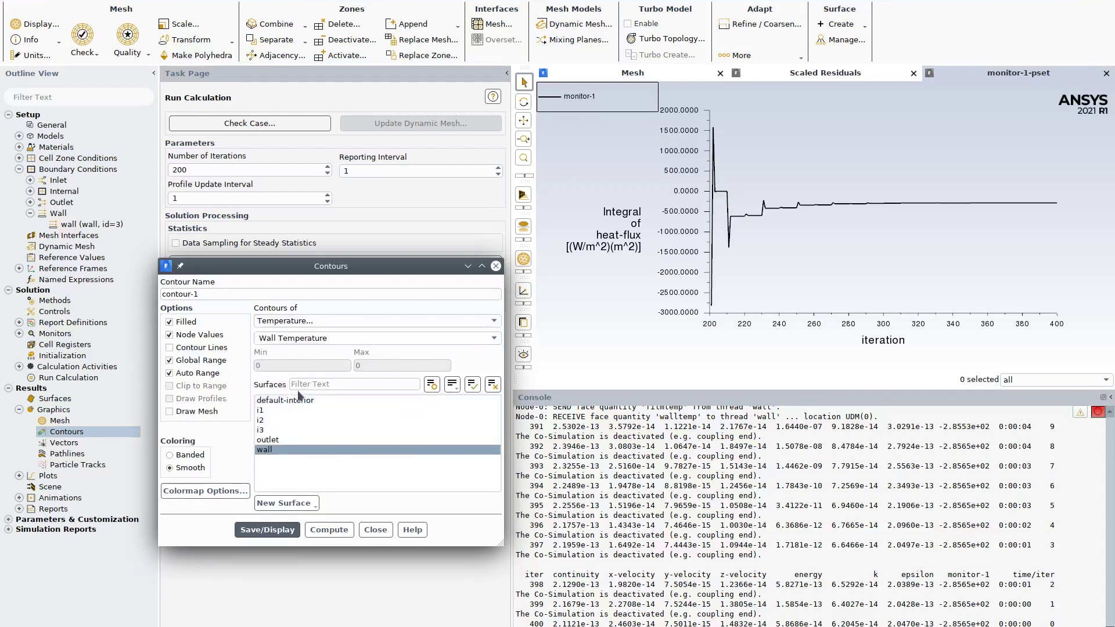
{"action": "left_click", "coordinate": [170, 361]}
{"action": "left_click", "coordinate": [329, 531]}
{"action": "left_click", "coordinate": [273, 530]}
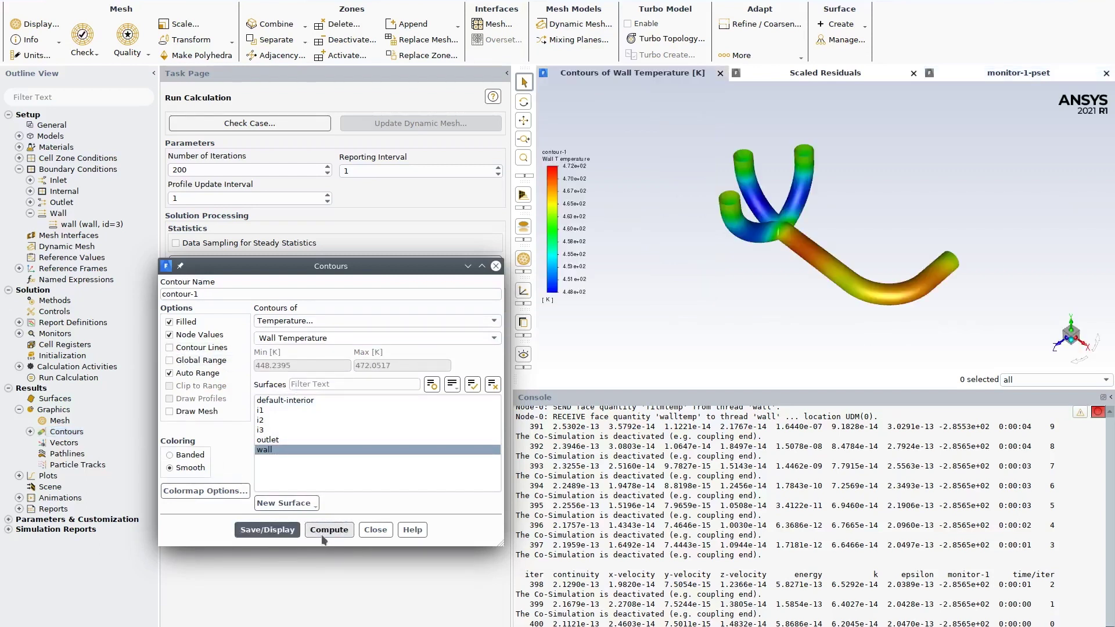
- Switch to MpCCI Monitor, show only the Abaqus manifold in a single viewport and orient it like the FLUENT contour plot
{"action": "scroll", "coordinate": [835, 288], "scroll_direction": "up", "scroll_amount": 3}
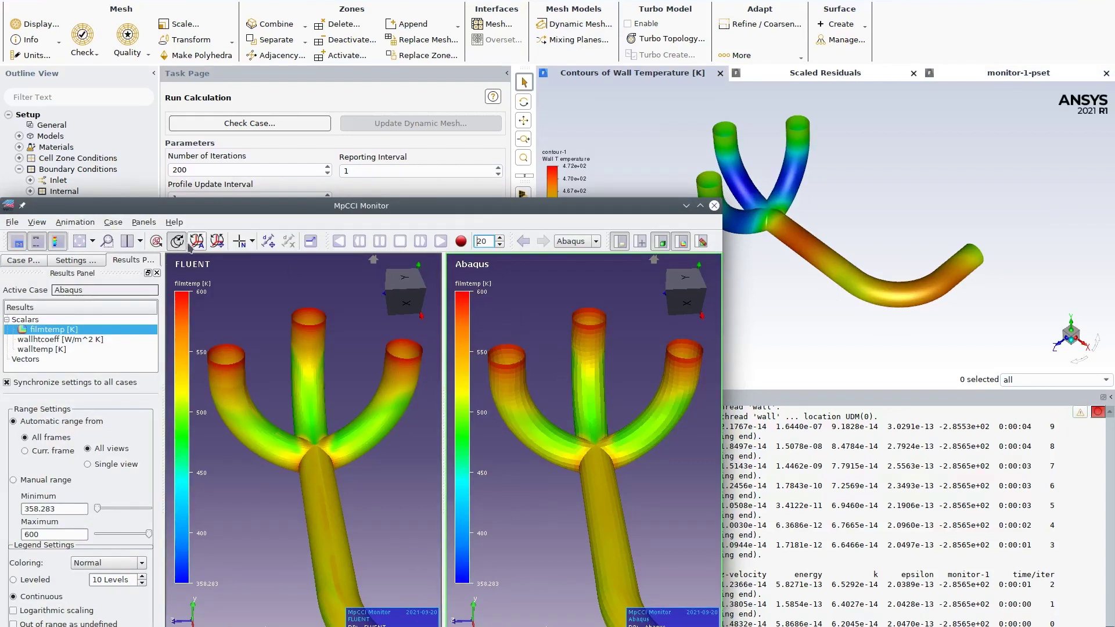
{"action": "left_click", "coordinate": [140, 241]}
{"action": "left_click", "coordinate": [138, 261]}
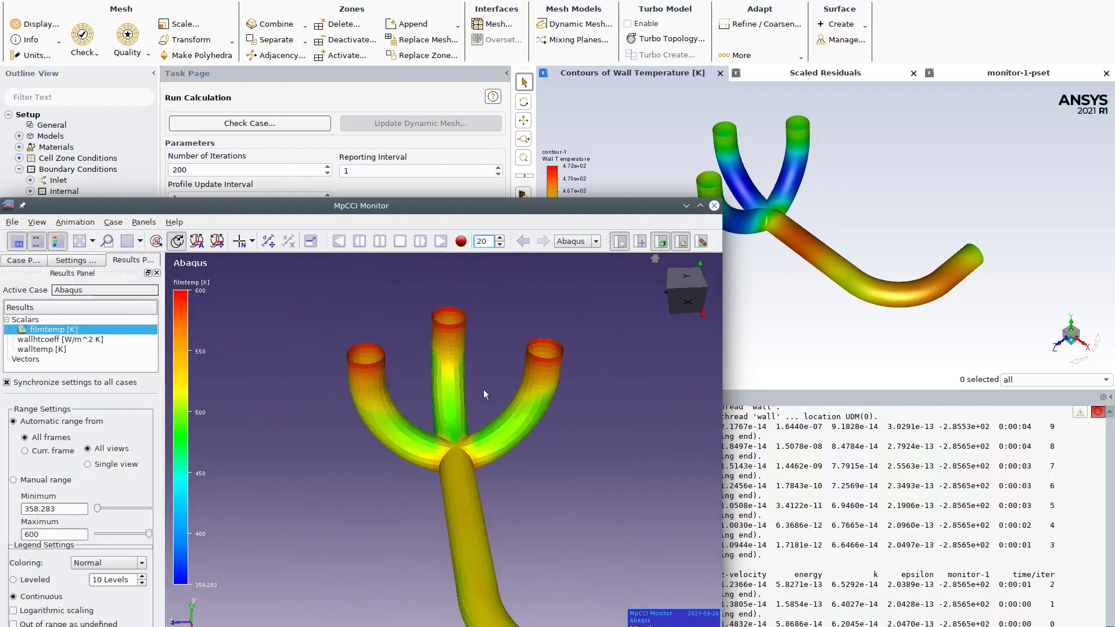
{"action": "left_click_drag", "start_coordinate": [518, 603], "coordinate": [415, 476]}
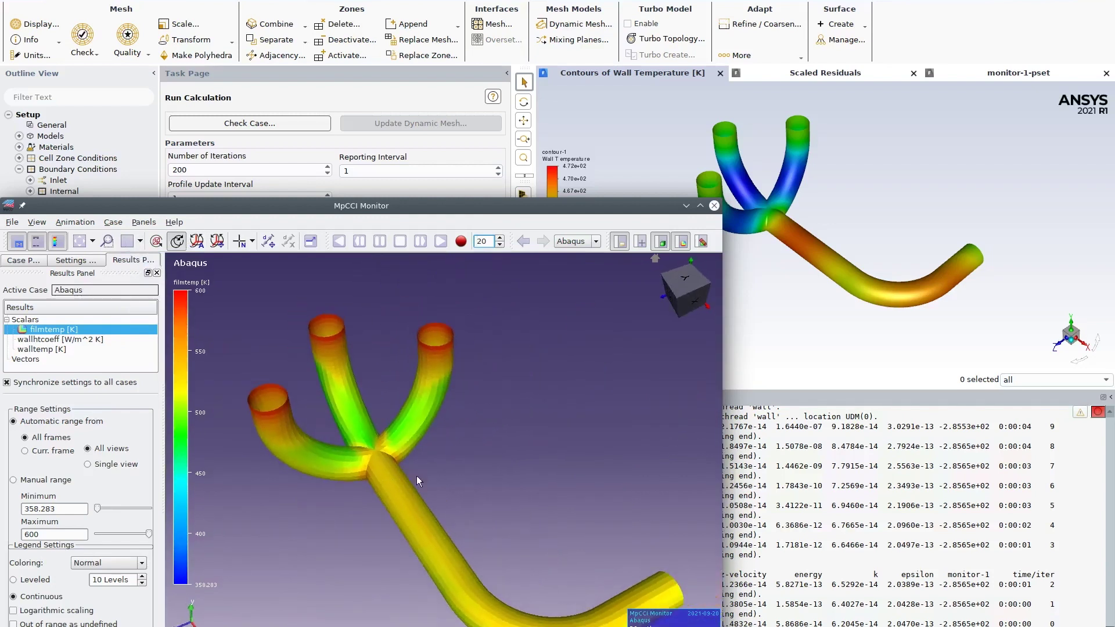
- Display walltemp on the Abaqus manifold with the automatic range taken from the current frame and single view
{"action": "left_click", "coordinate": [44, 349]}
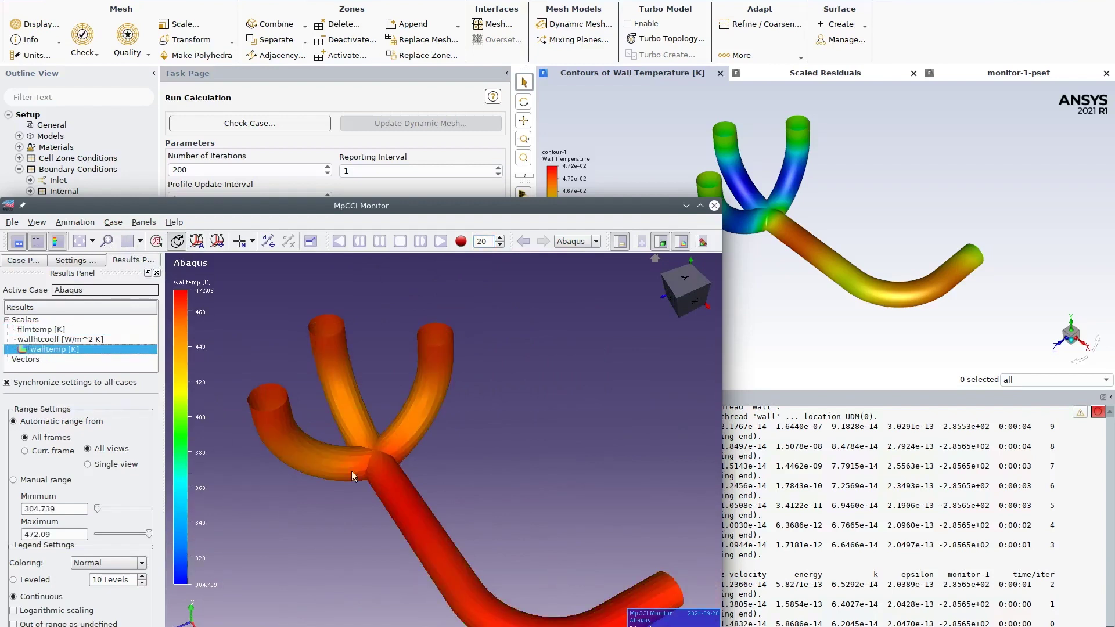
{"action": "left_click_drag", "start_coordinate": [464, 431], "coordinate": [511, 401]}
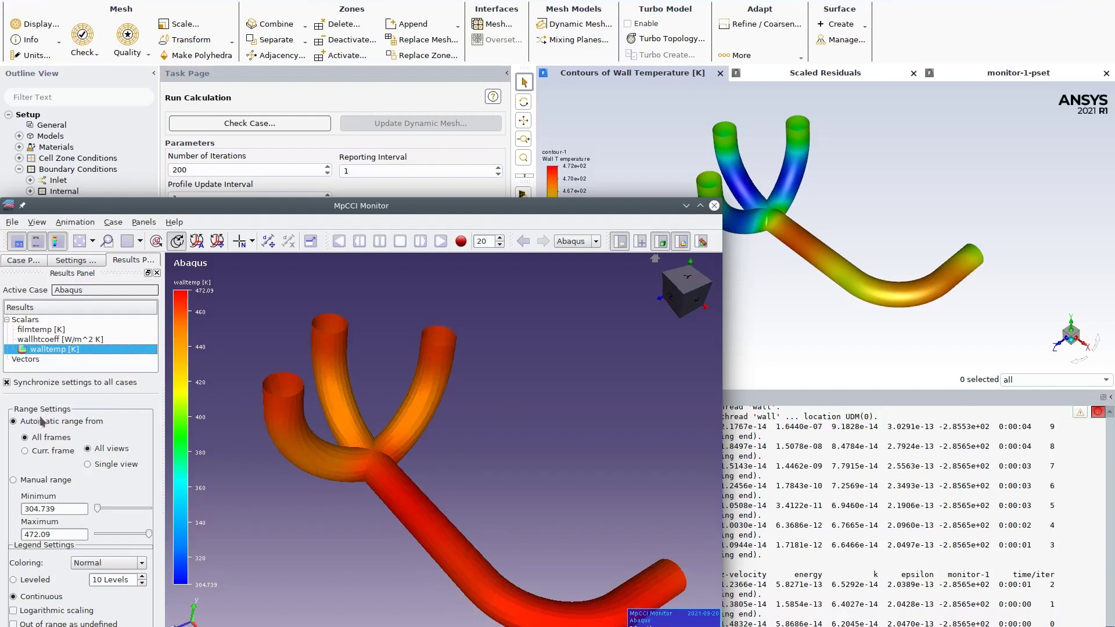
{"action": "left_click", "coordinate": [38, 454]}
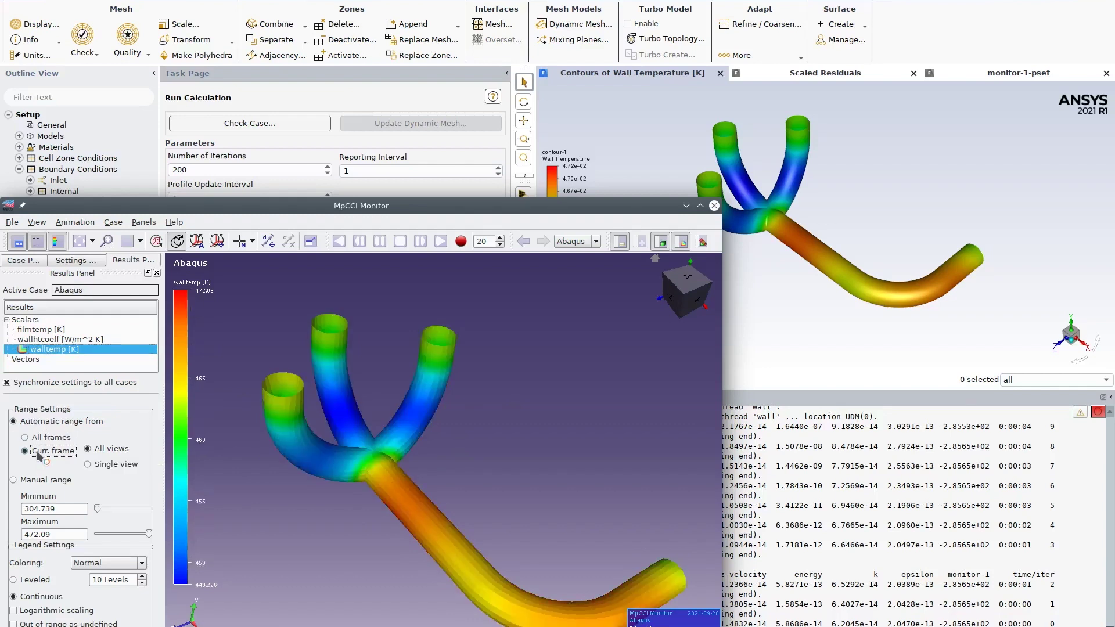
{"action": "left_click", "coordinate": [88, 464]}
- Narrow and reposition the MpCCI Monitor window beside the FLUENT contour plot and compare the two wall temperature distributions
{"action": "left_click_drag", "start_coordinate": [724, 240], "coordinate": [619, 244]}
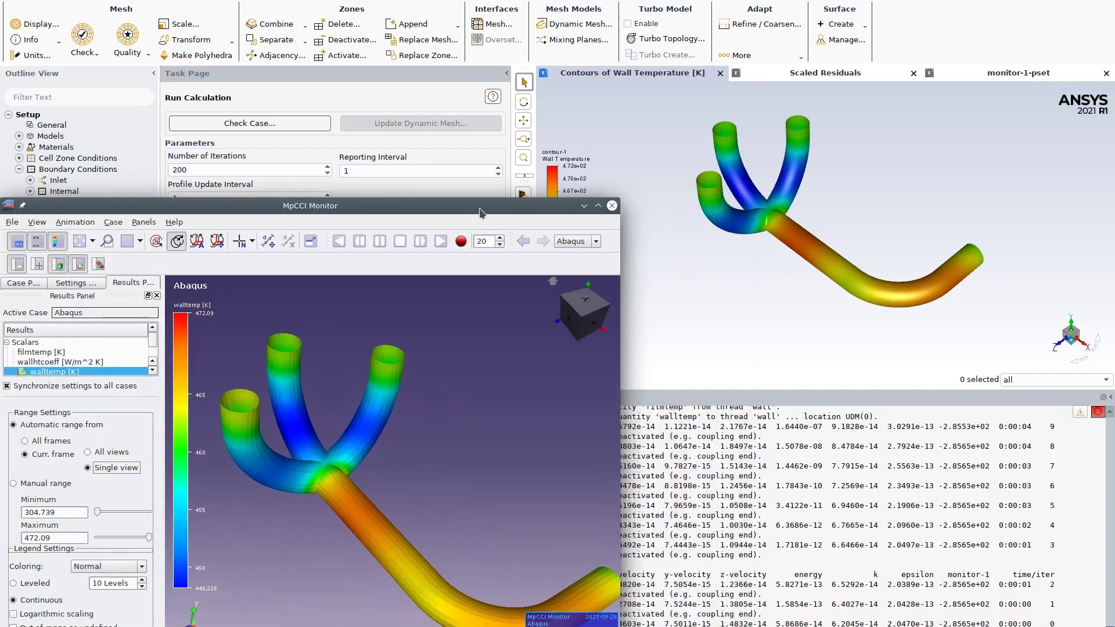
{"action": "left_click_drag", "start_coordinate": [485, 208], "coordinate": [484, 151]}
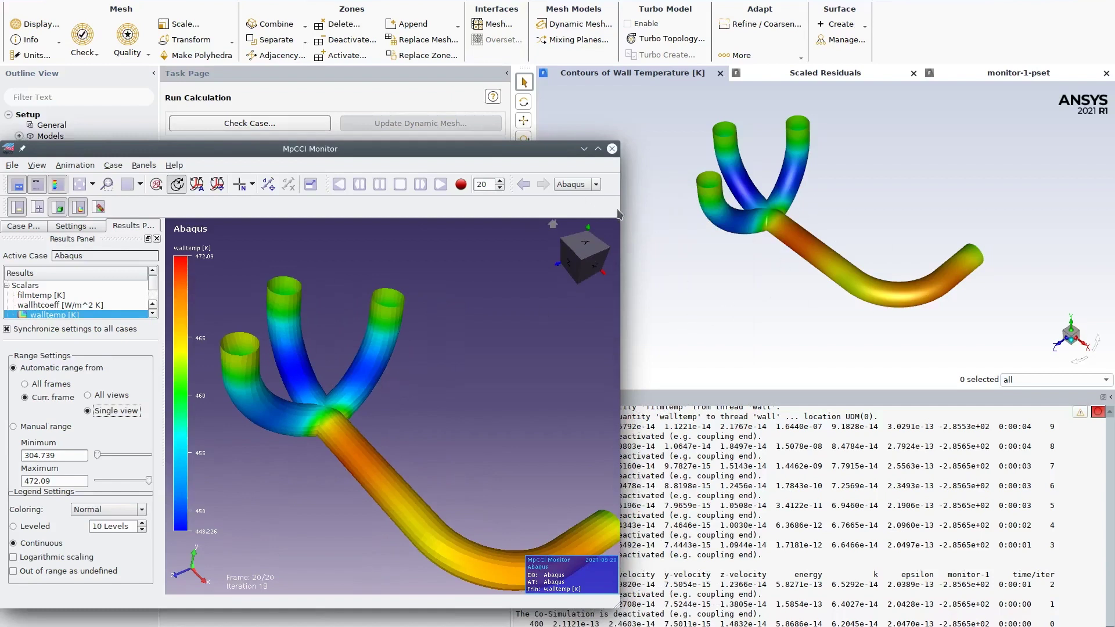
{"action": "left_click_drag", "start_coordinate": [622, 209], "coordinate": [517, 209]}
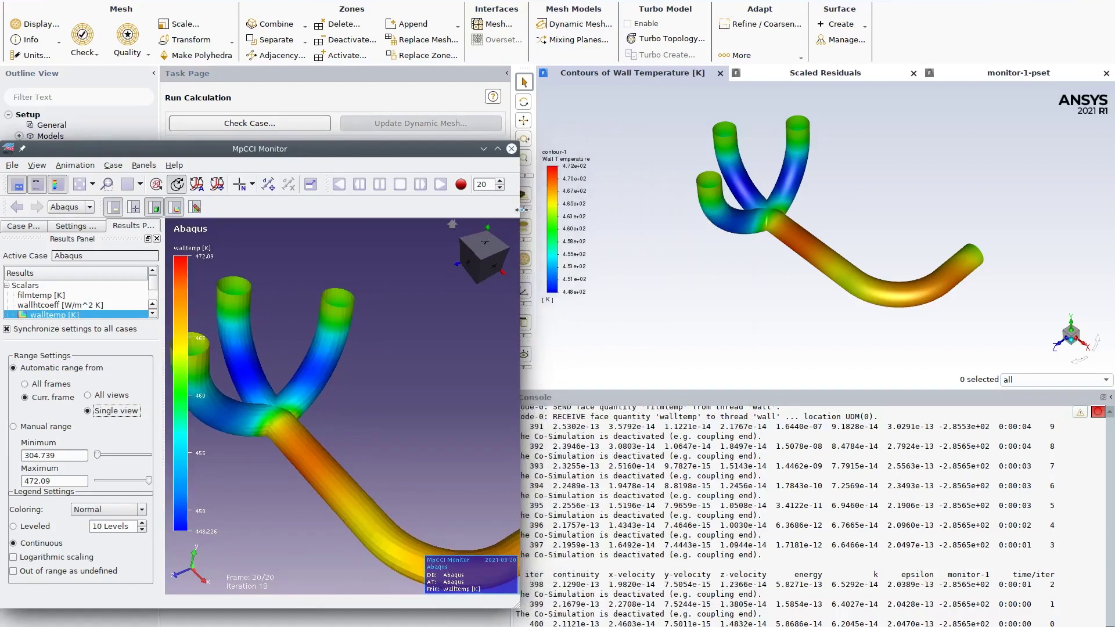
{"action": "left_click_drag", "start_coordinate": [351, 379], "coordinate": [393, 353]}
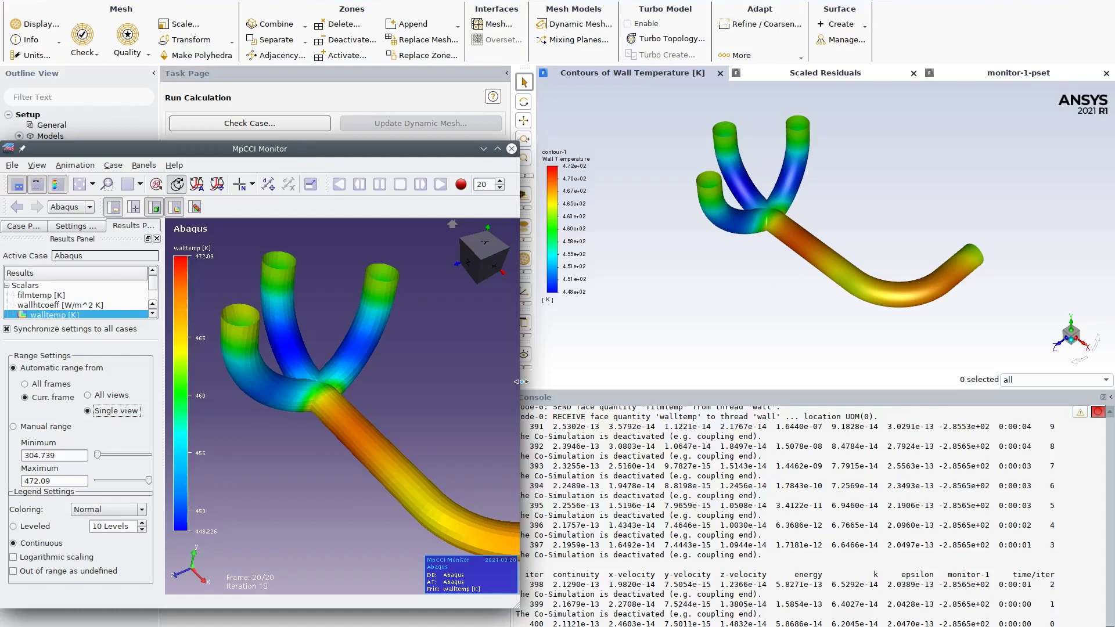
- Return to FLUENT, close the contour settings and quit the application, confirming the exit
{"action": "left_click", "coordinate": [791, 565]}
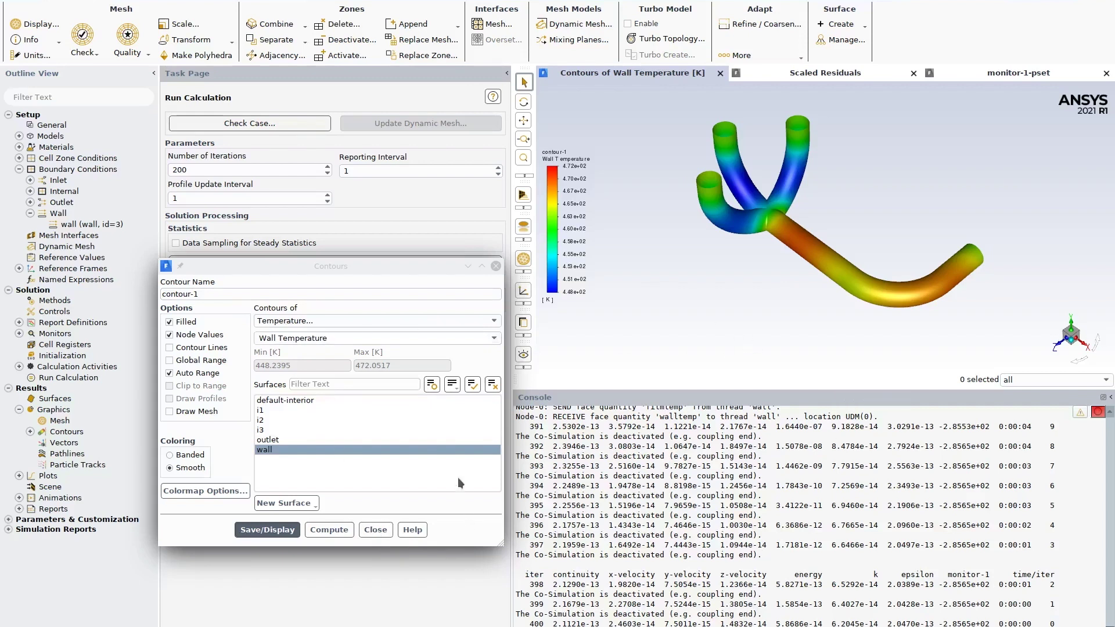
{"action": "left_click", "coordinate": [377, 530]}
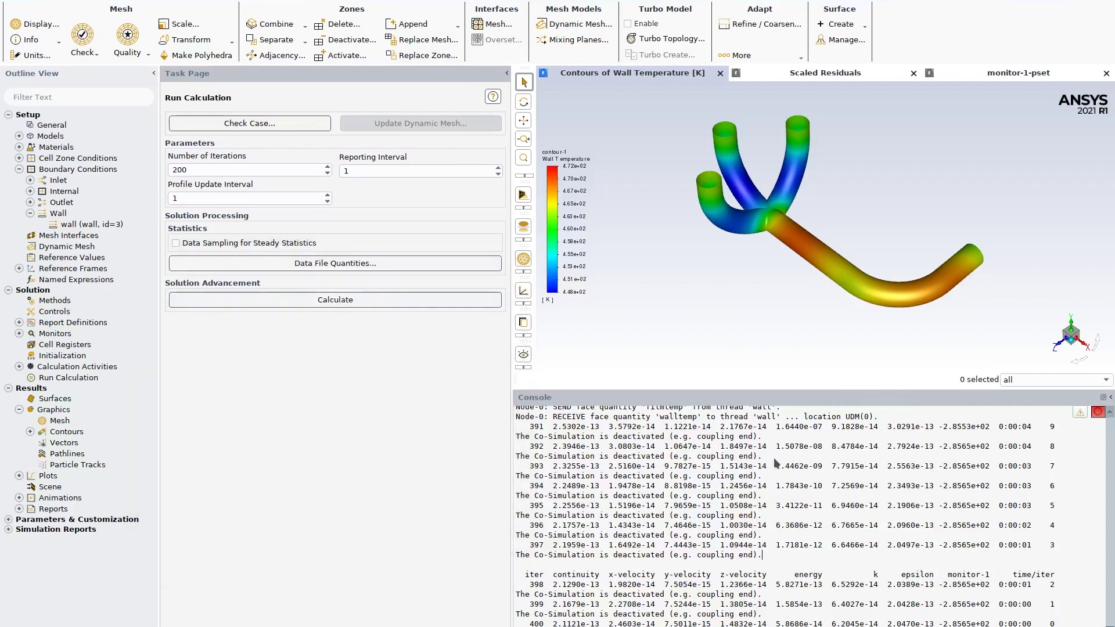
{"action": "left_click", "coordinate": [1073, 3]}
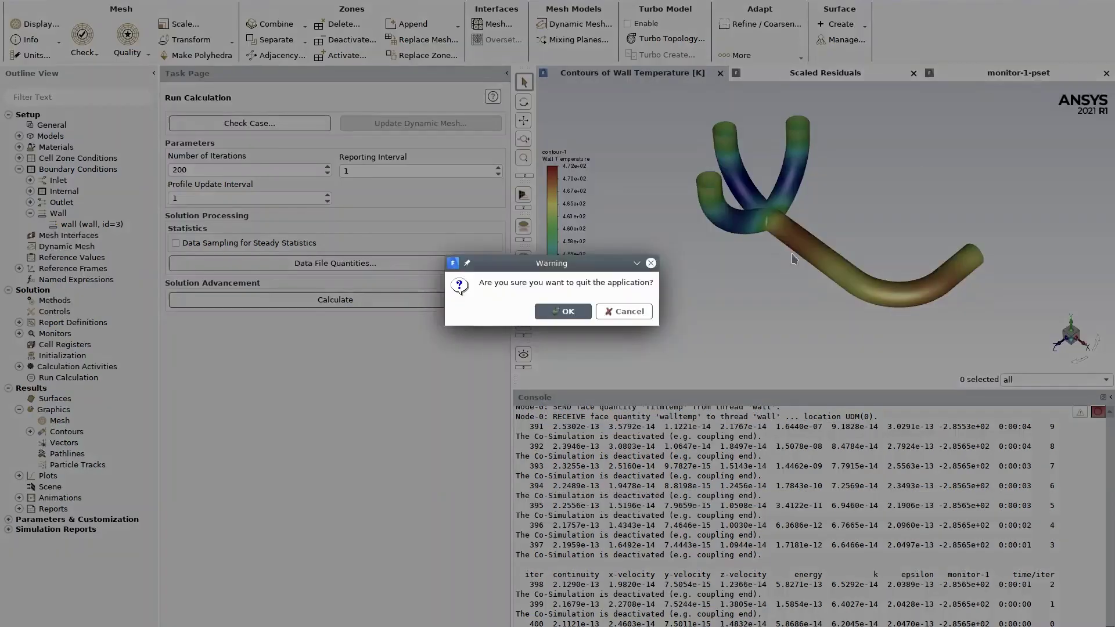
{"action": "left_click", "coordinate": [568, 312]}
{"action": "left_click", "coordinate": [568, 312]}
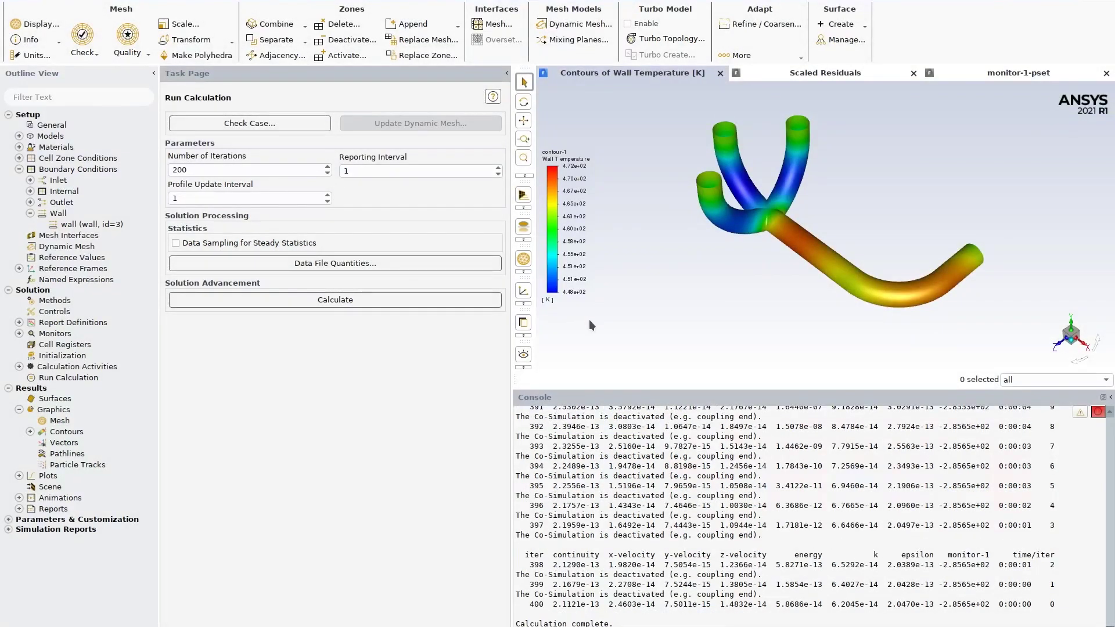